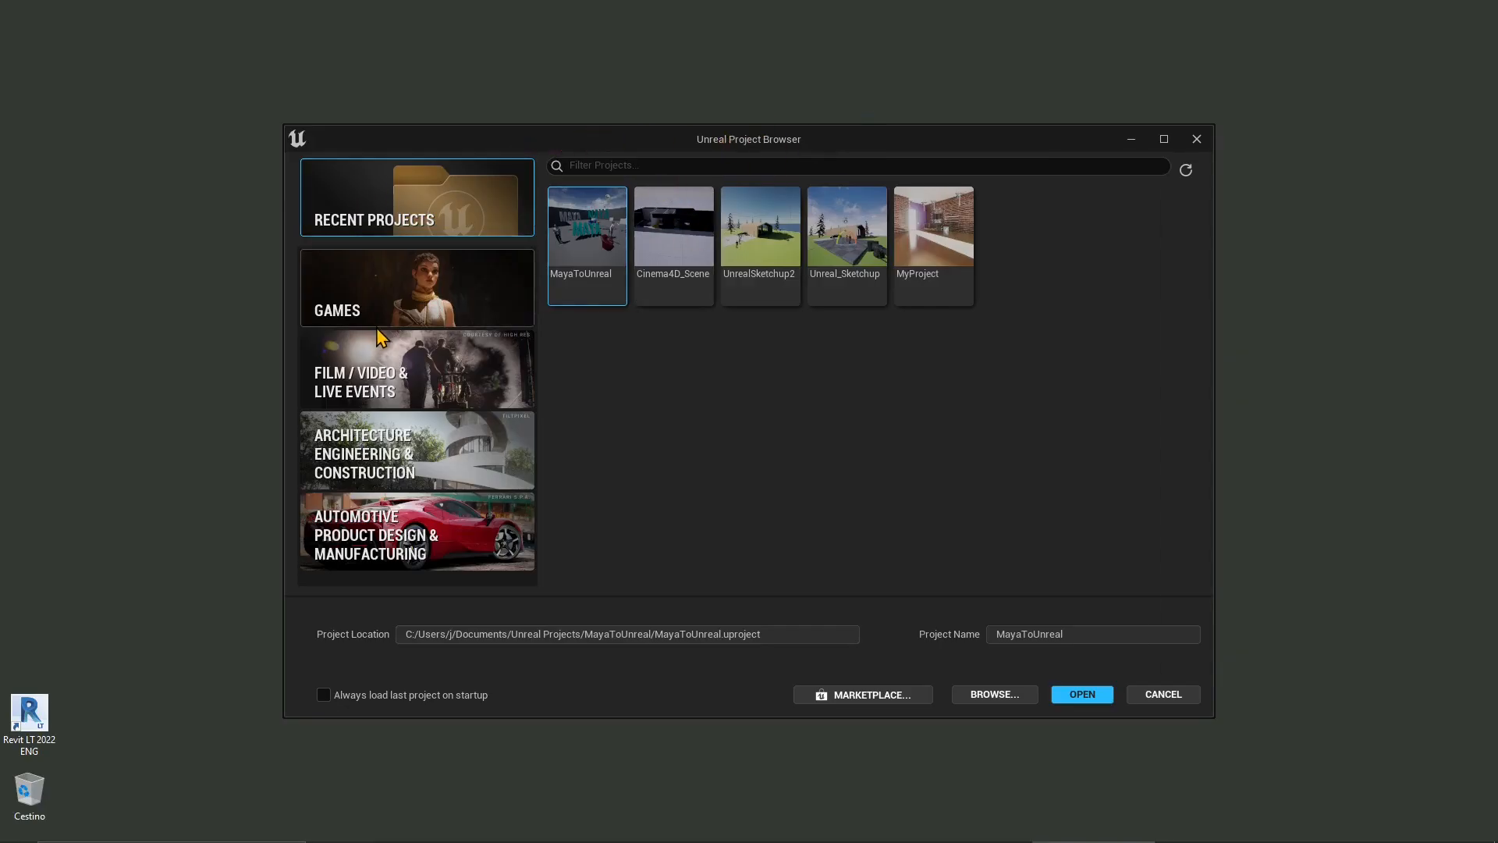
# - Create a project named FromRevitBIMtoUE5 from the Blank template in the Architecture, Engineering & Construction category
pyautogui.click(380, 355)
pyautogui.click(366, 464)
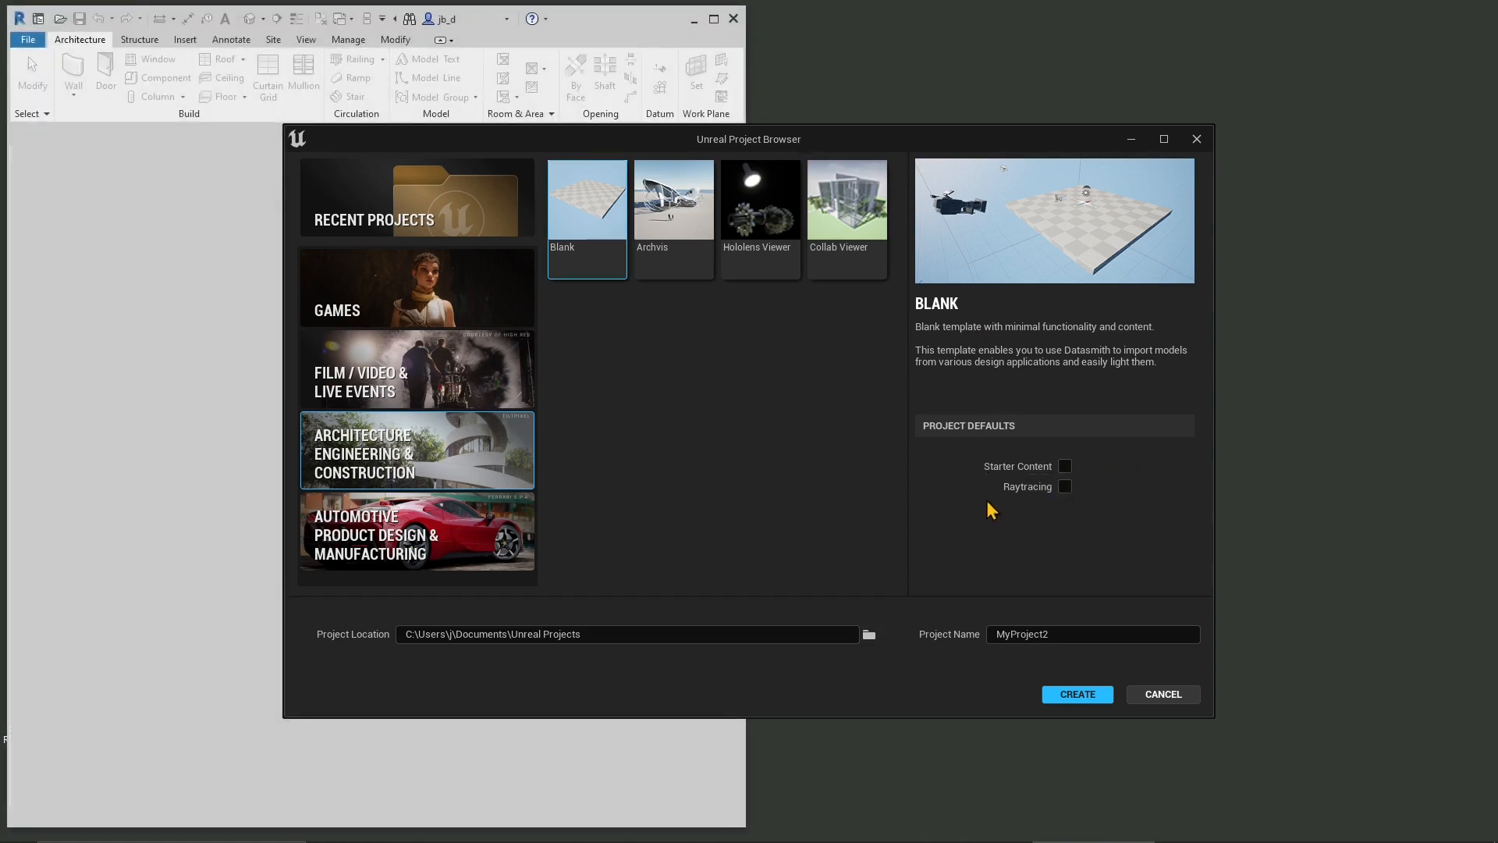
pyautogui.click(1068, 629)
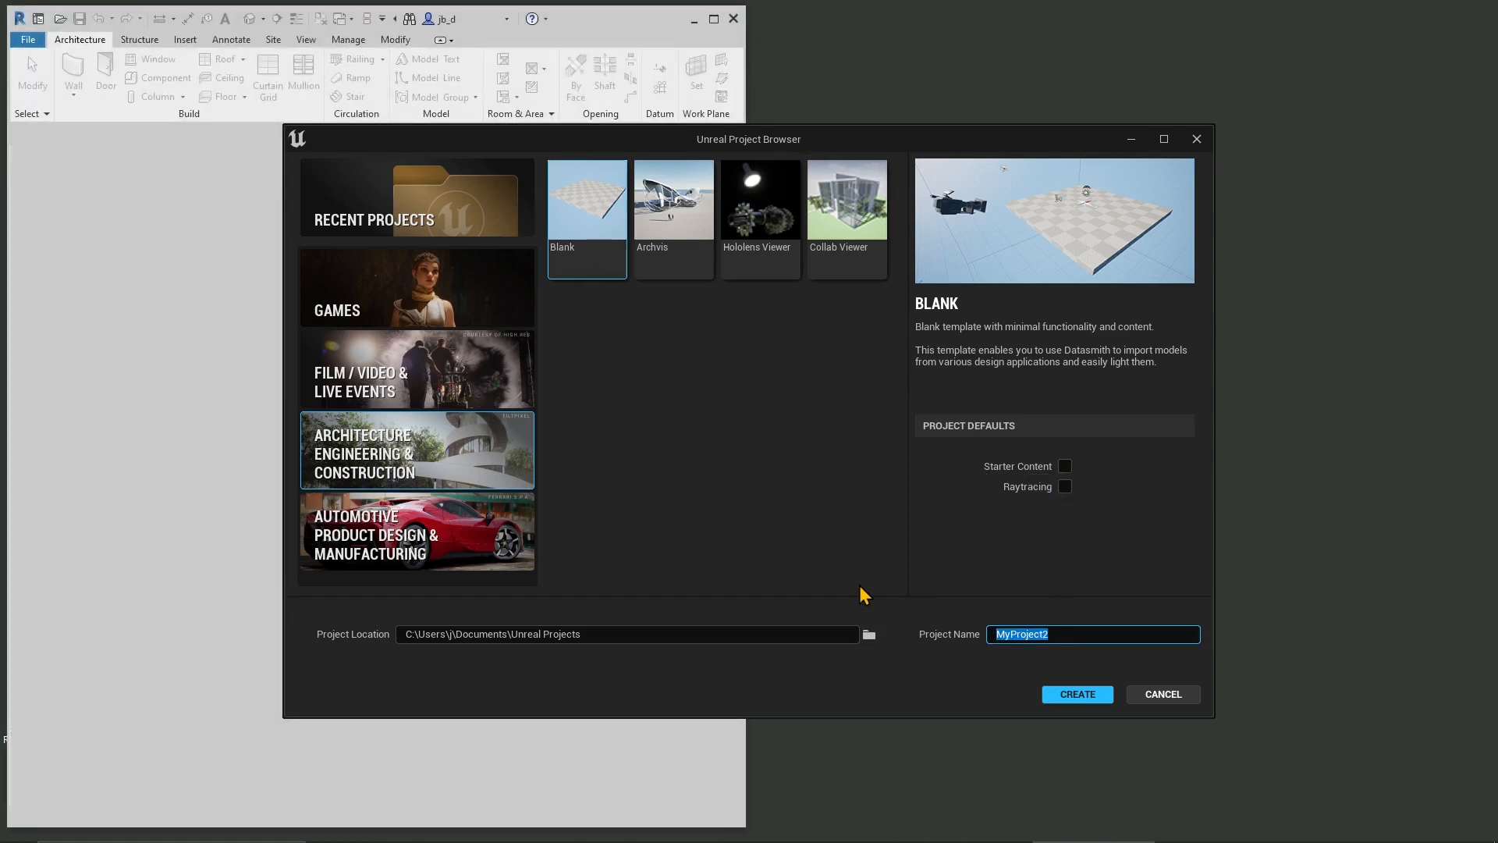
pyautogui.write('FromRevitBIMtoUnrealEN')
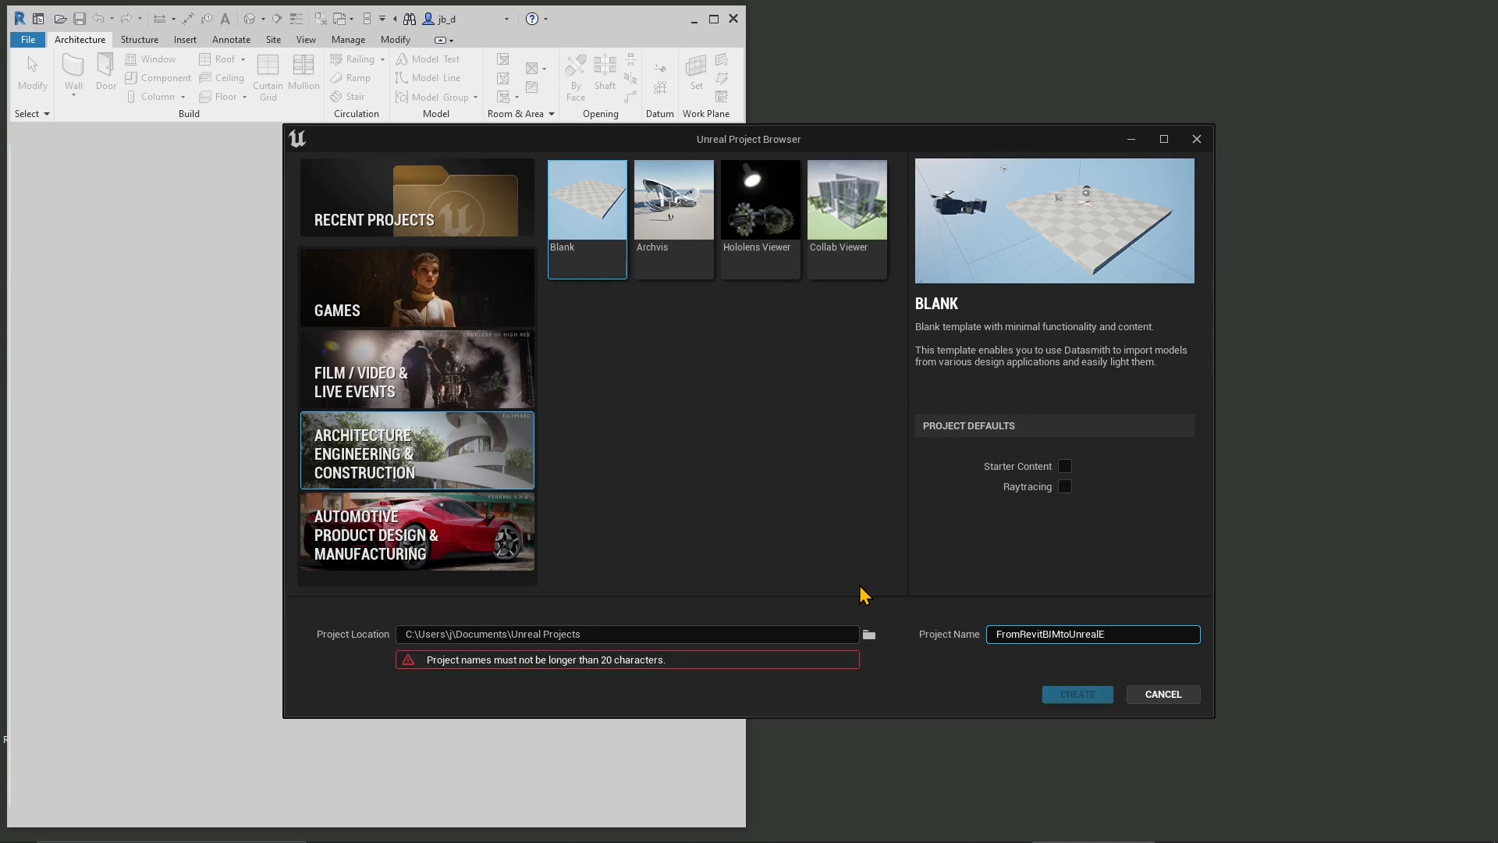
pyautogui.press('BackSpace')
pyautogui.press('BackSpace')
pyautogui.press('BackSpace')
pyautogui.press('BackSpace')
pyautogui.press('BackSpace')
pyautogui.press('BackSpace')
pyautogui.press('BackSpace')
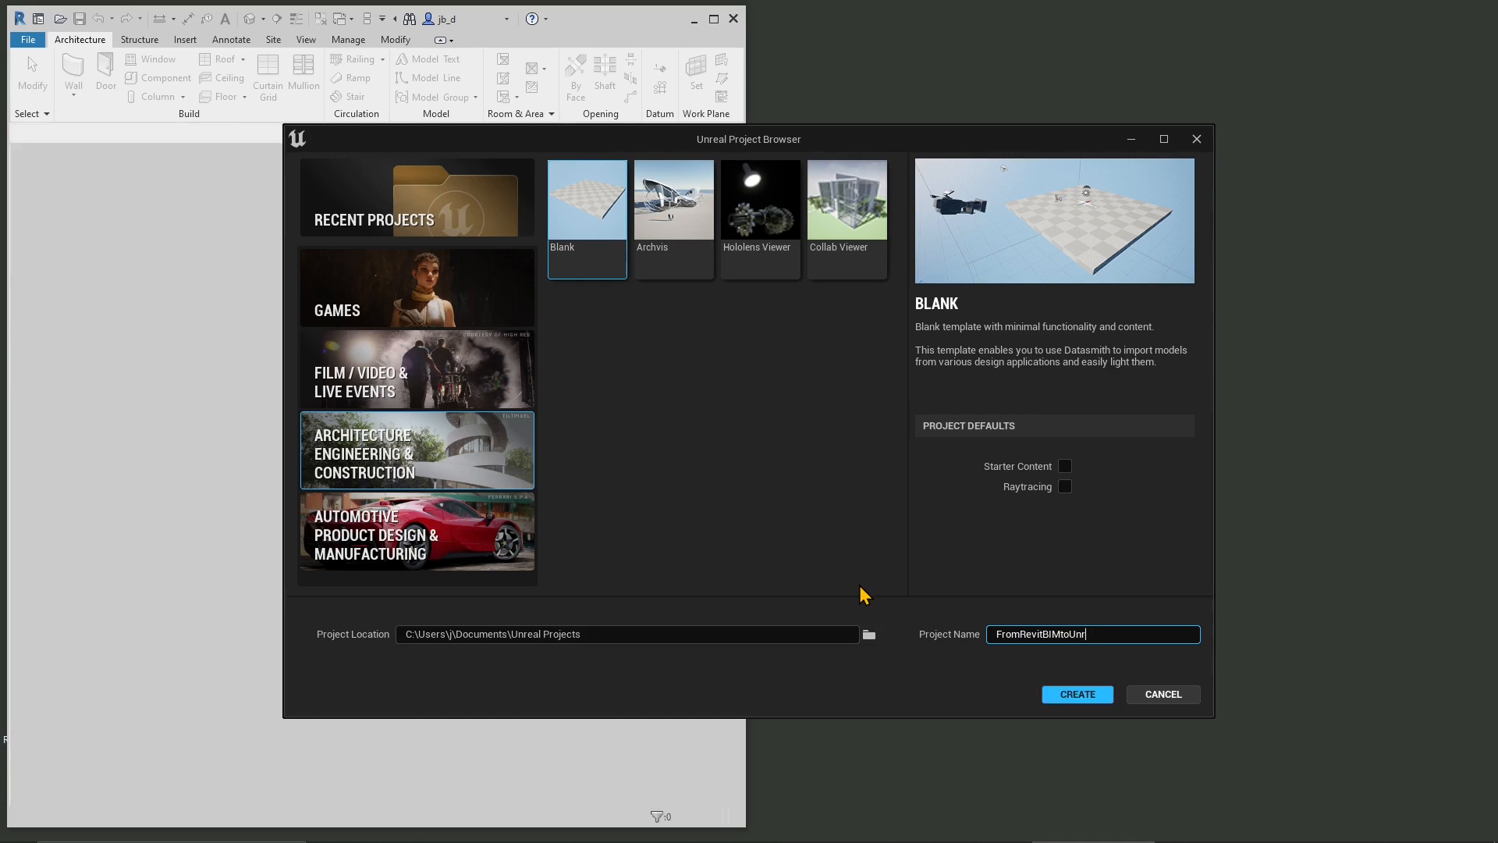
pyautogui.press('BackSpace')
pyautogui.write('UE')
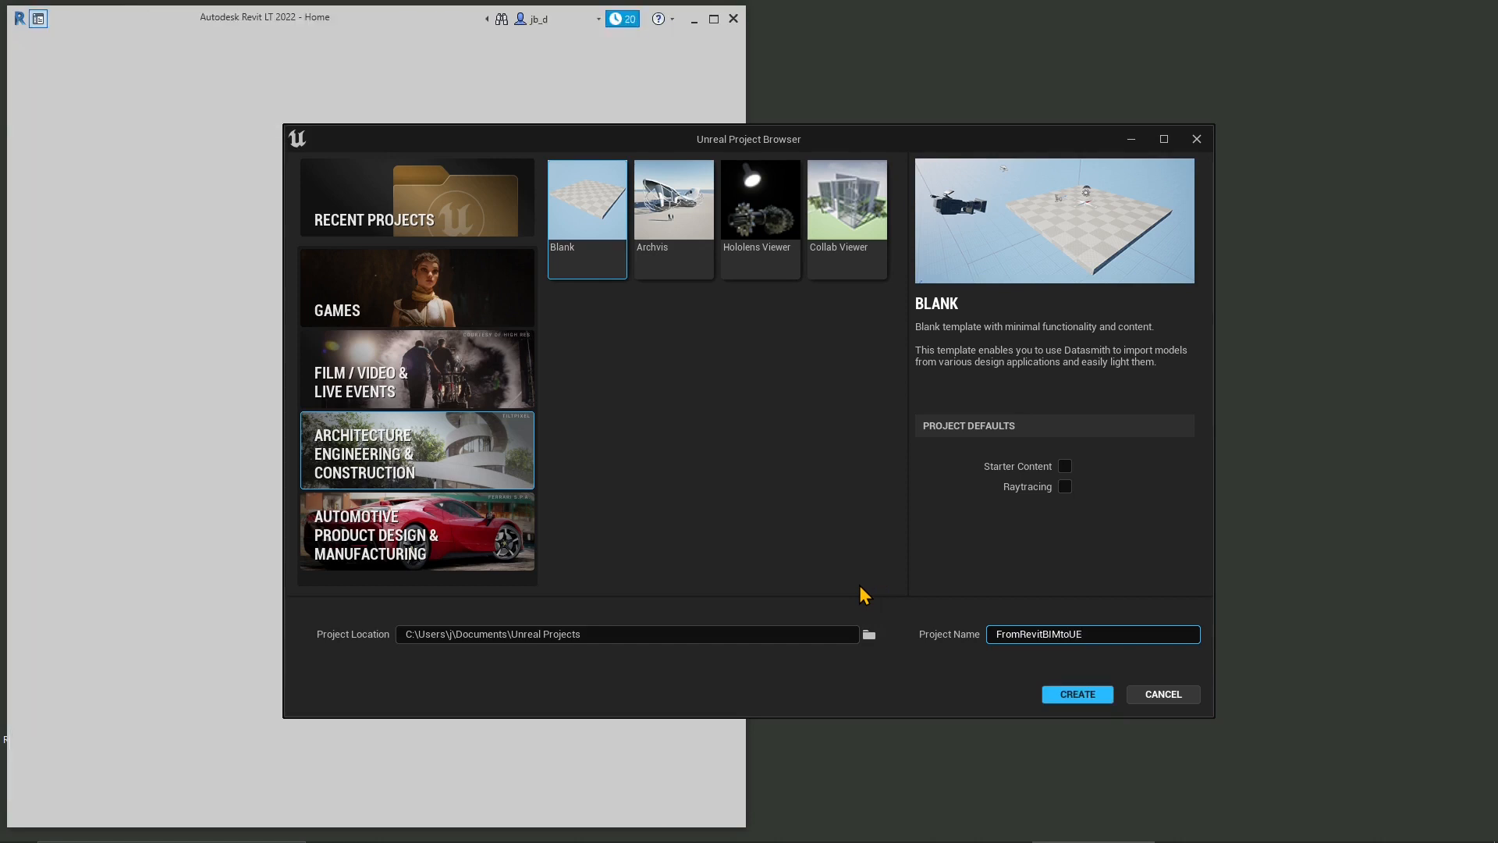
pyautogui.write('%')
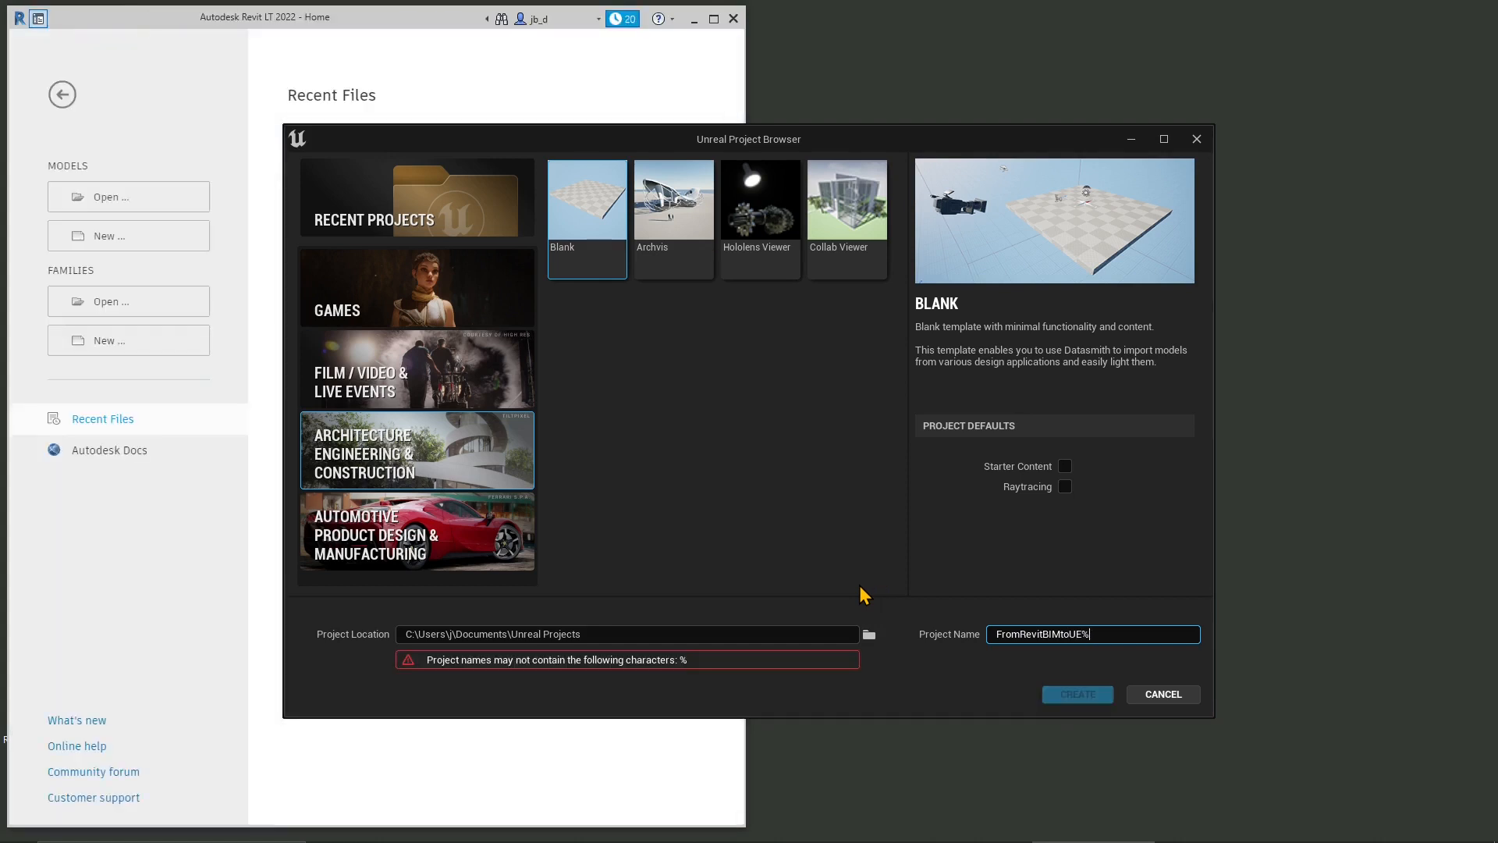
pyautogui.press('BackSpace')
pyautogui.write('5')
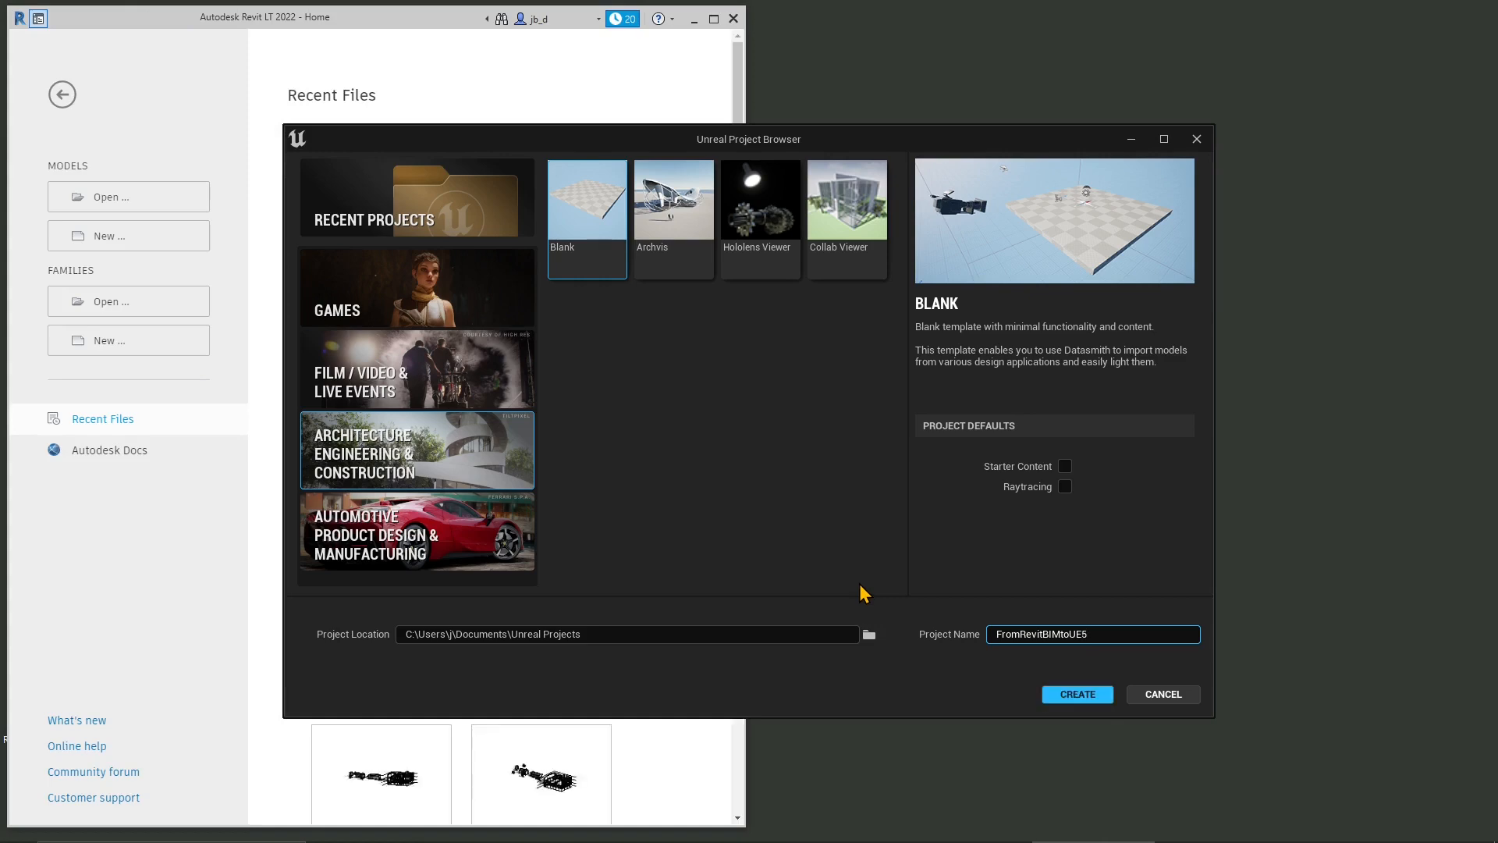
pyautogui.click(1061, 694)
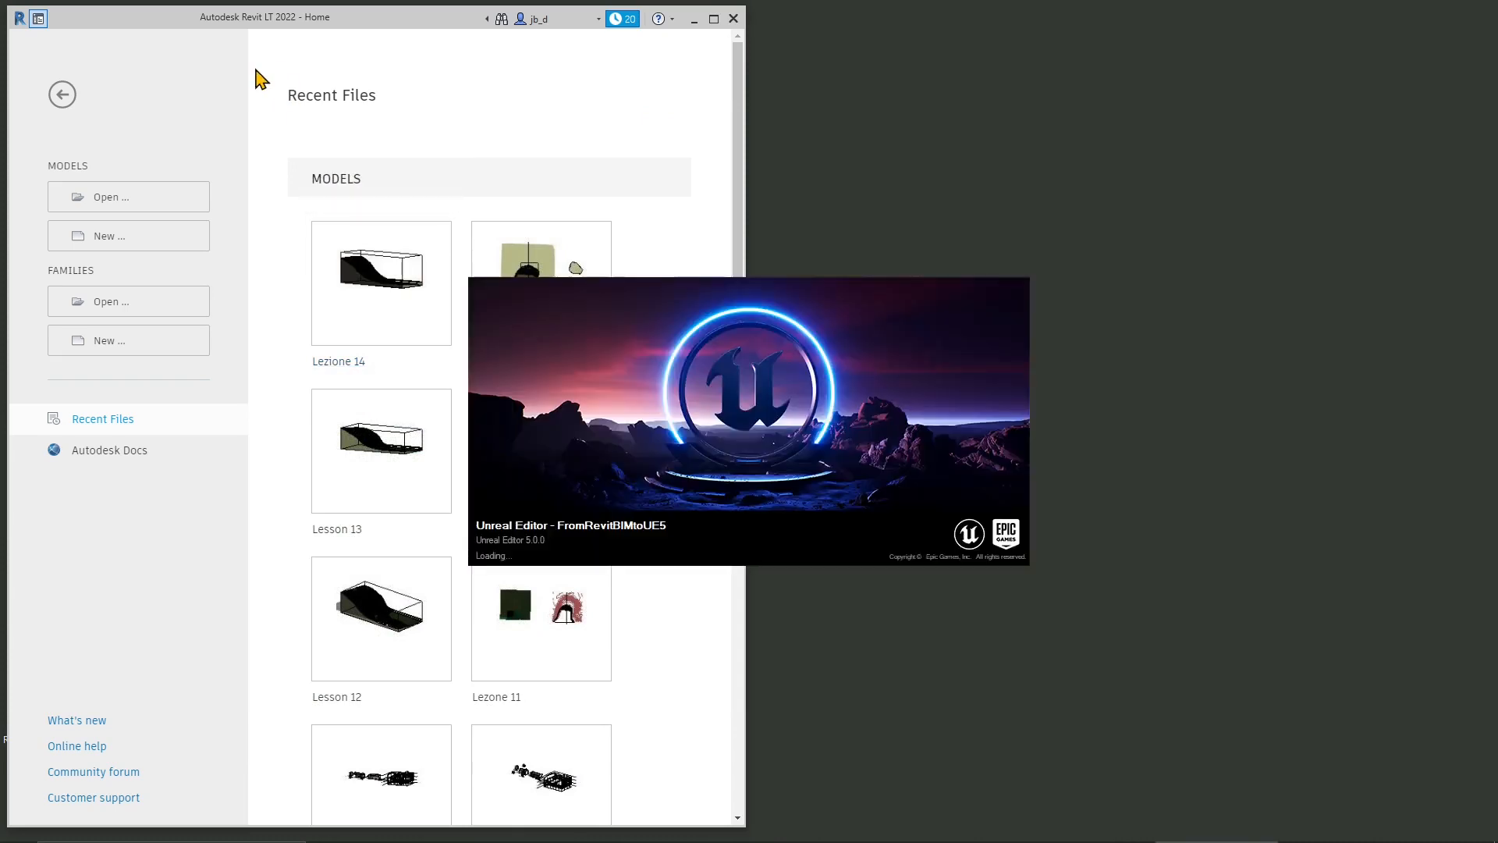
# - Switch to Revit LT, open the recent model Lesson 14 and show its {3D} view
pyautogui.click(625, 88)
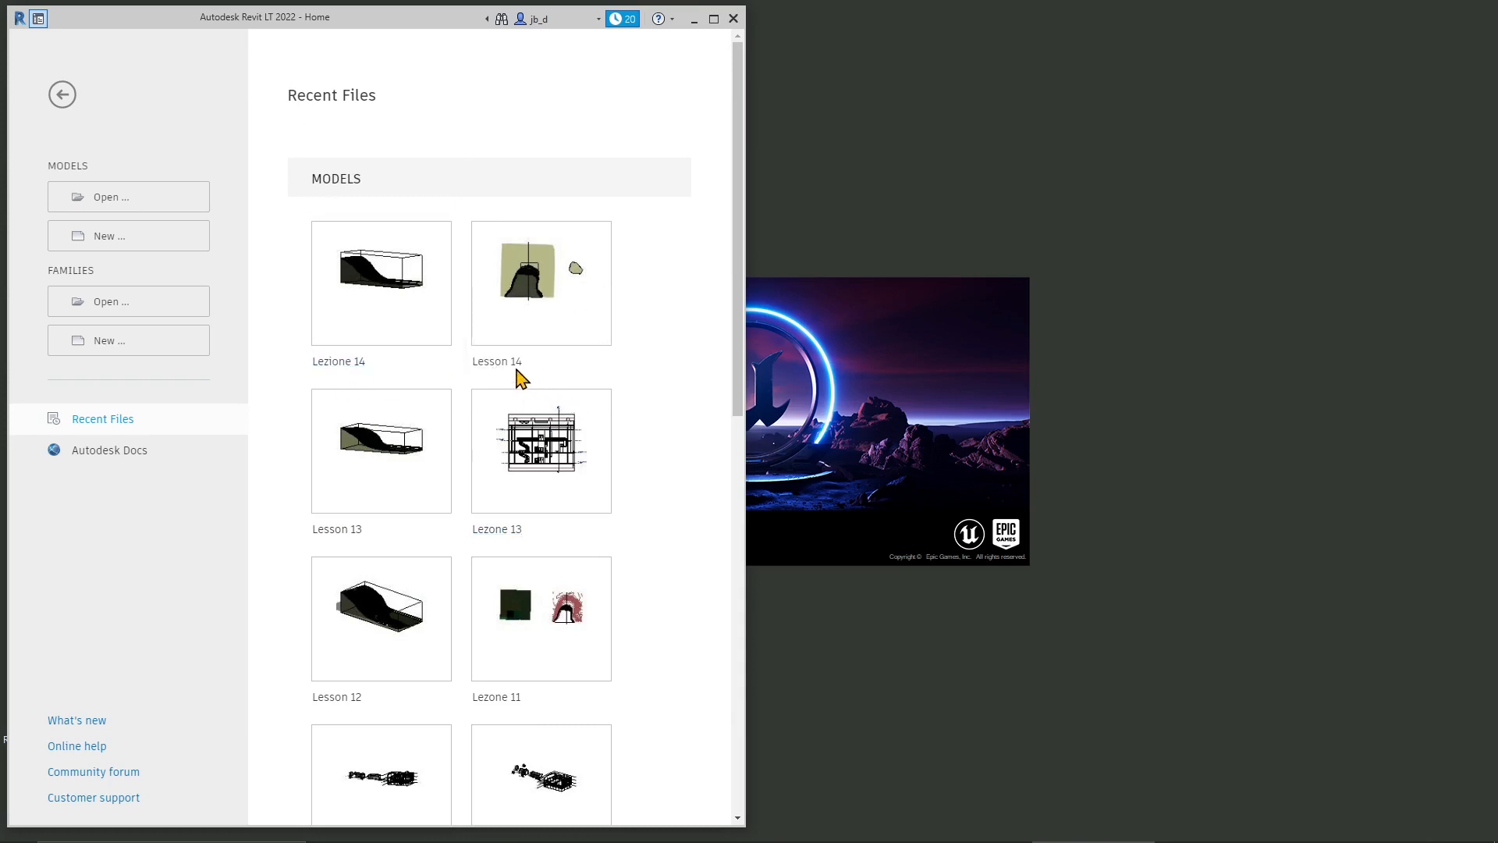
pyautogui.click(515, 364)
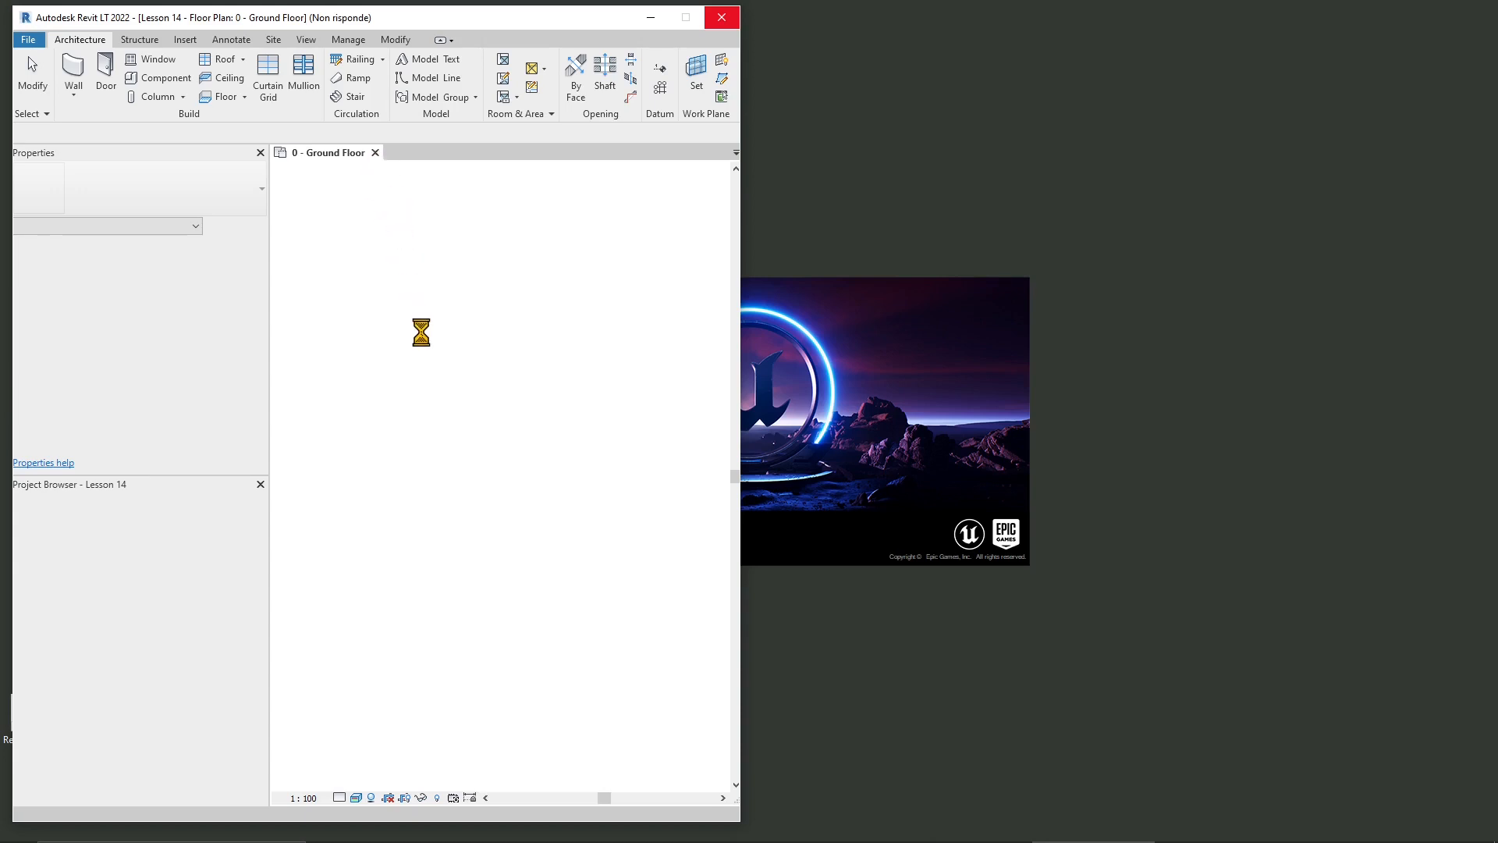
pyautogui.click(910, 437)
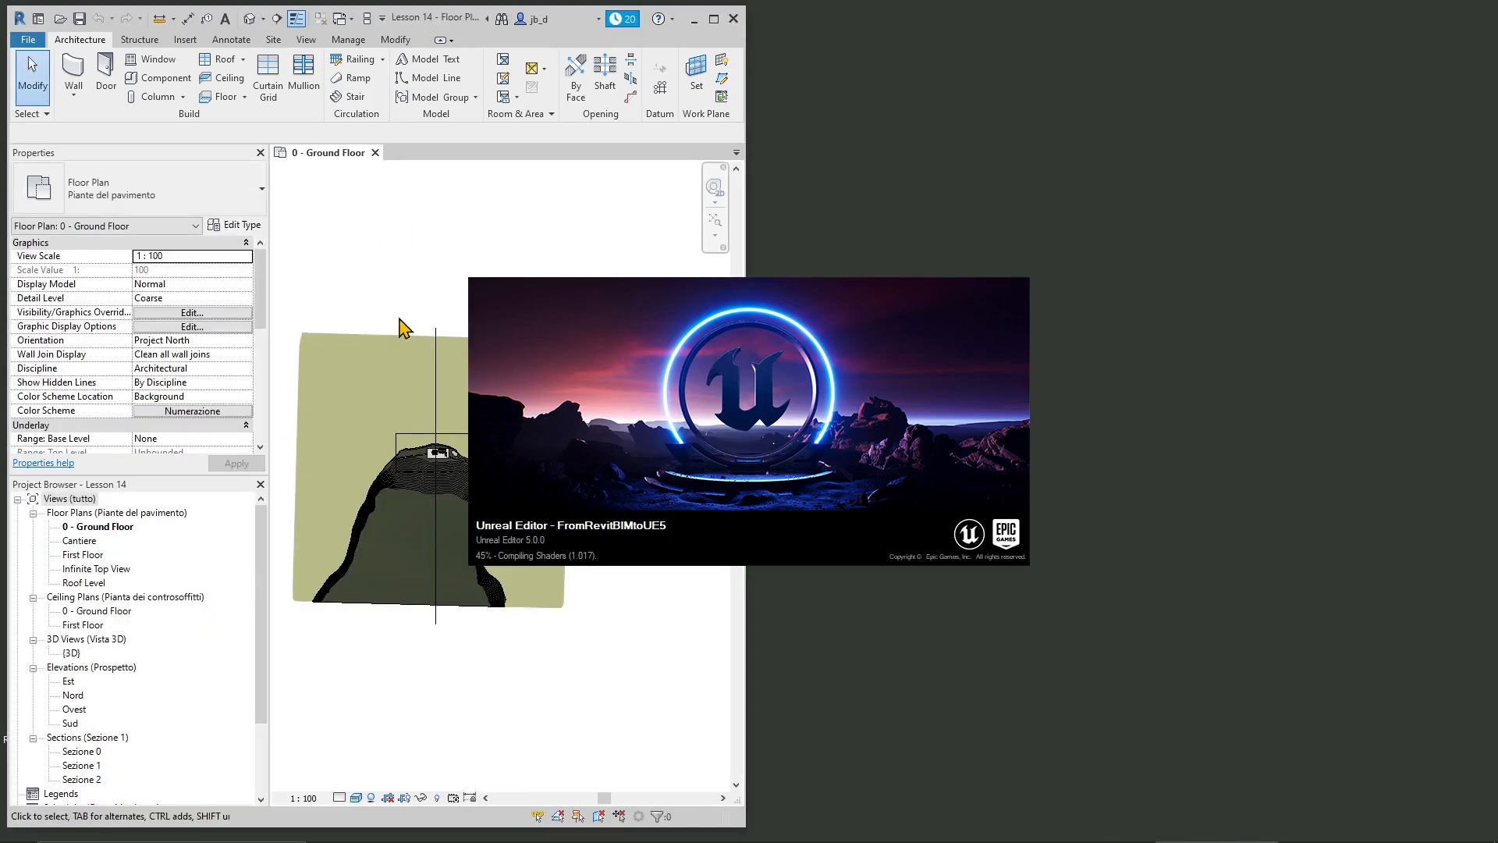
pyautogui.click(403, 326)
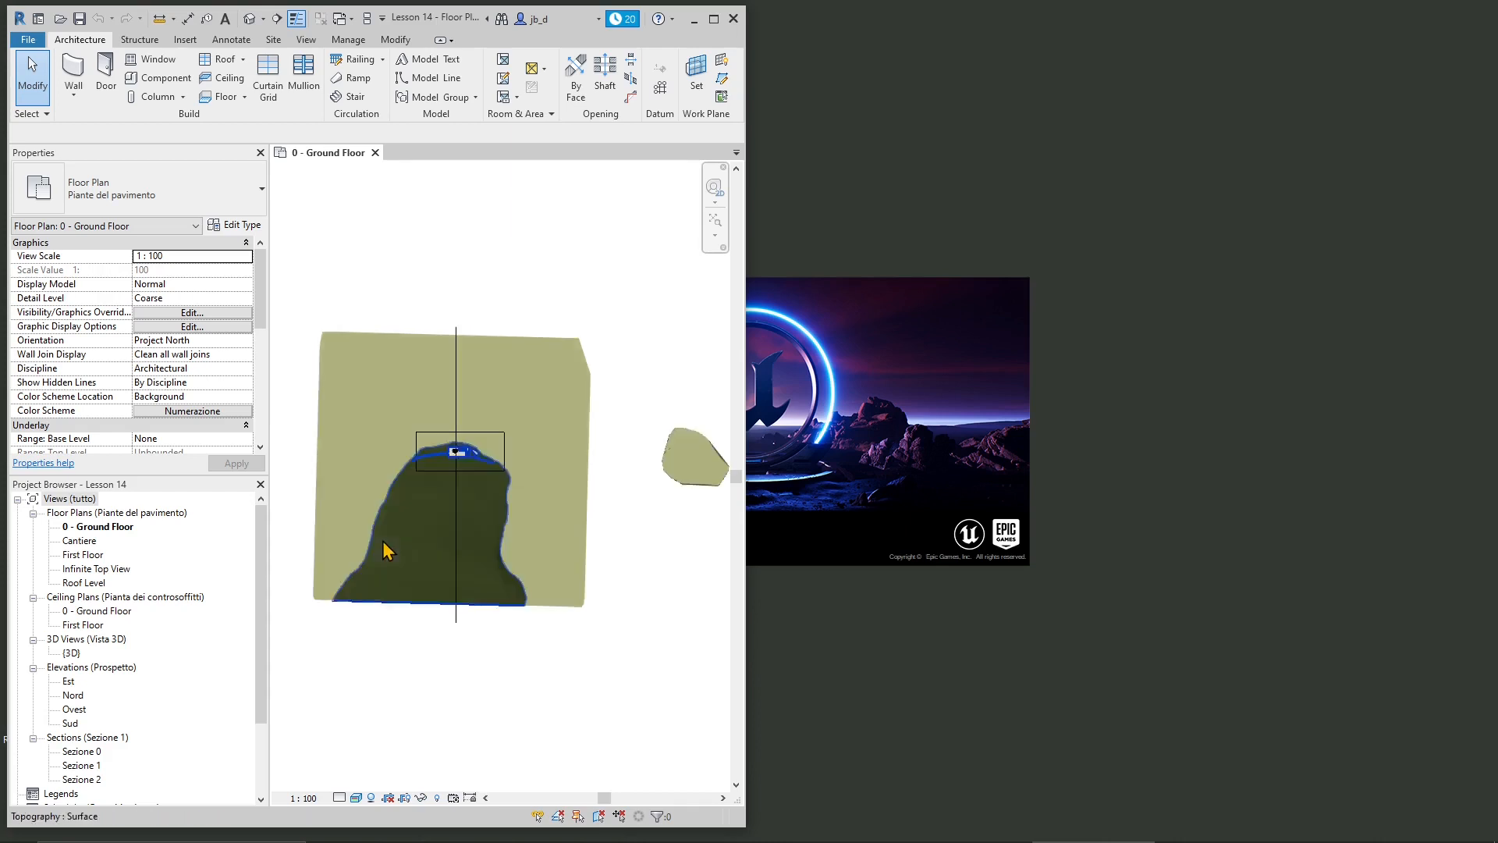
pyautogui.click(73, 653)
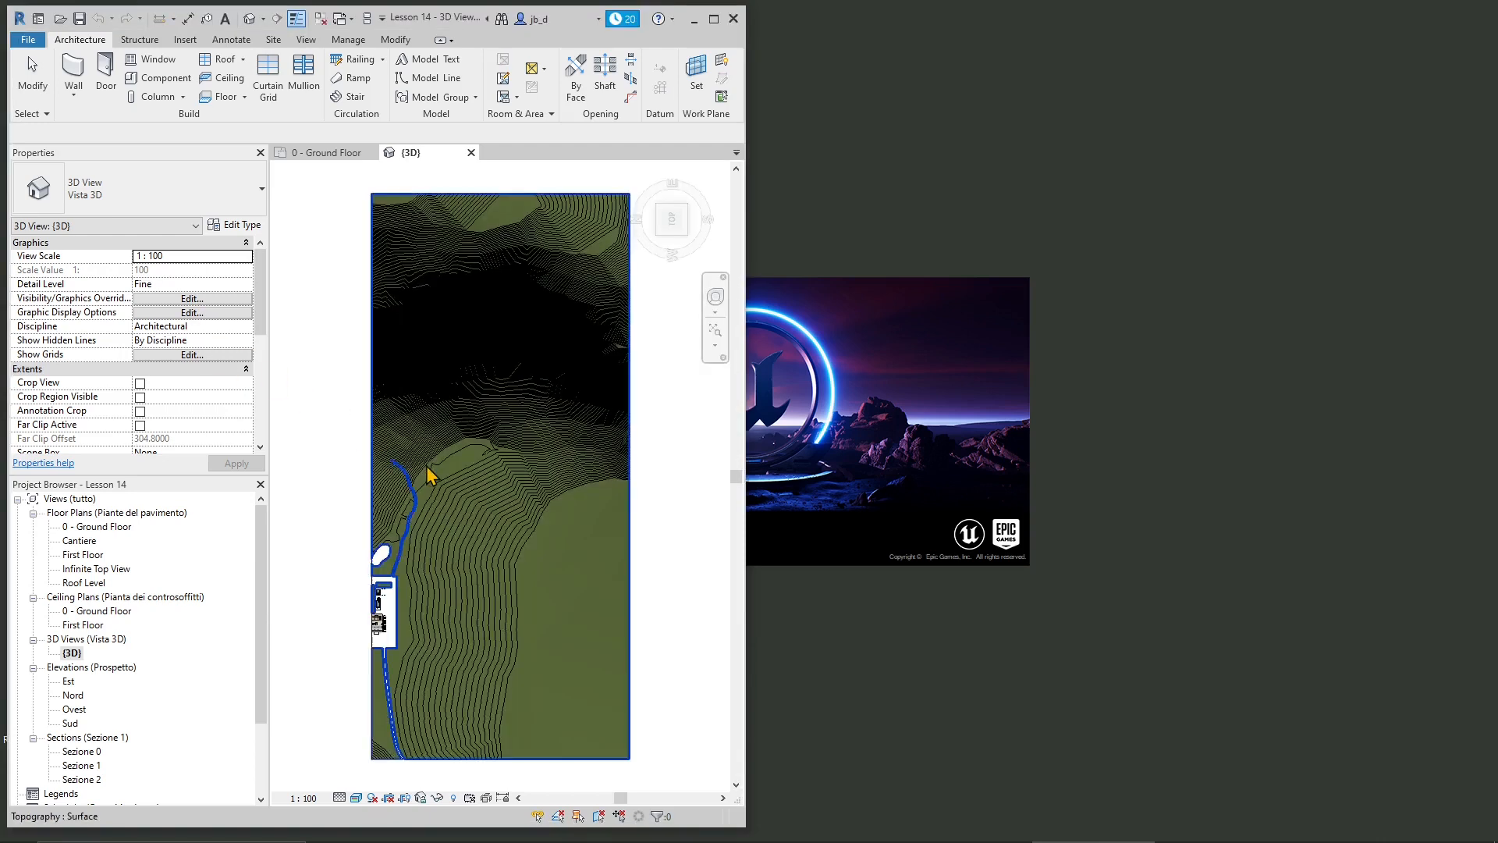
# - Examine the house and its surrounding terrain in the 3D view from an angled viewpoint, both close up and from afar
pyautogui.keyDown('shift'); pyautogui.moveTo(421, 631); pyautogui.dragTo(398, 518, button='middle'); pyautogui.keyUp('shift')
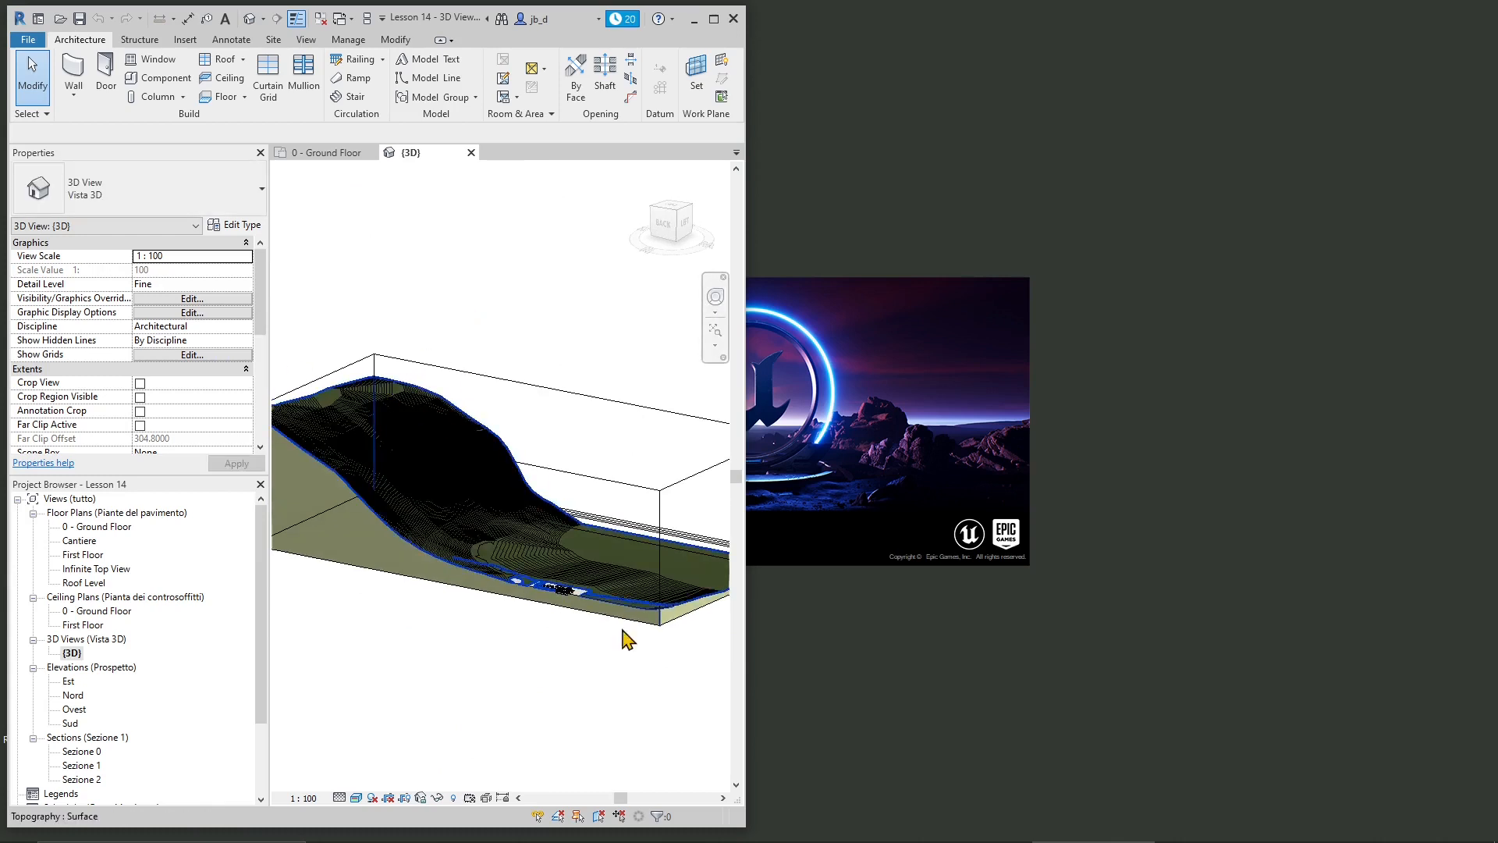
pyautogui.scroll(3, 577, 609)
pyautogui.scroll(3, 558, 617)
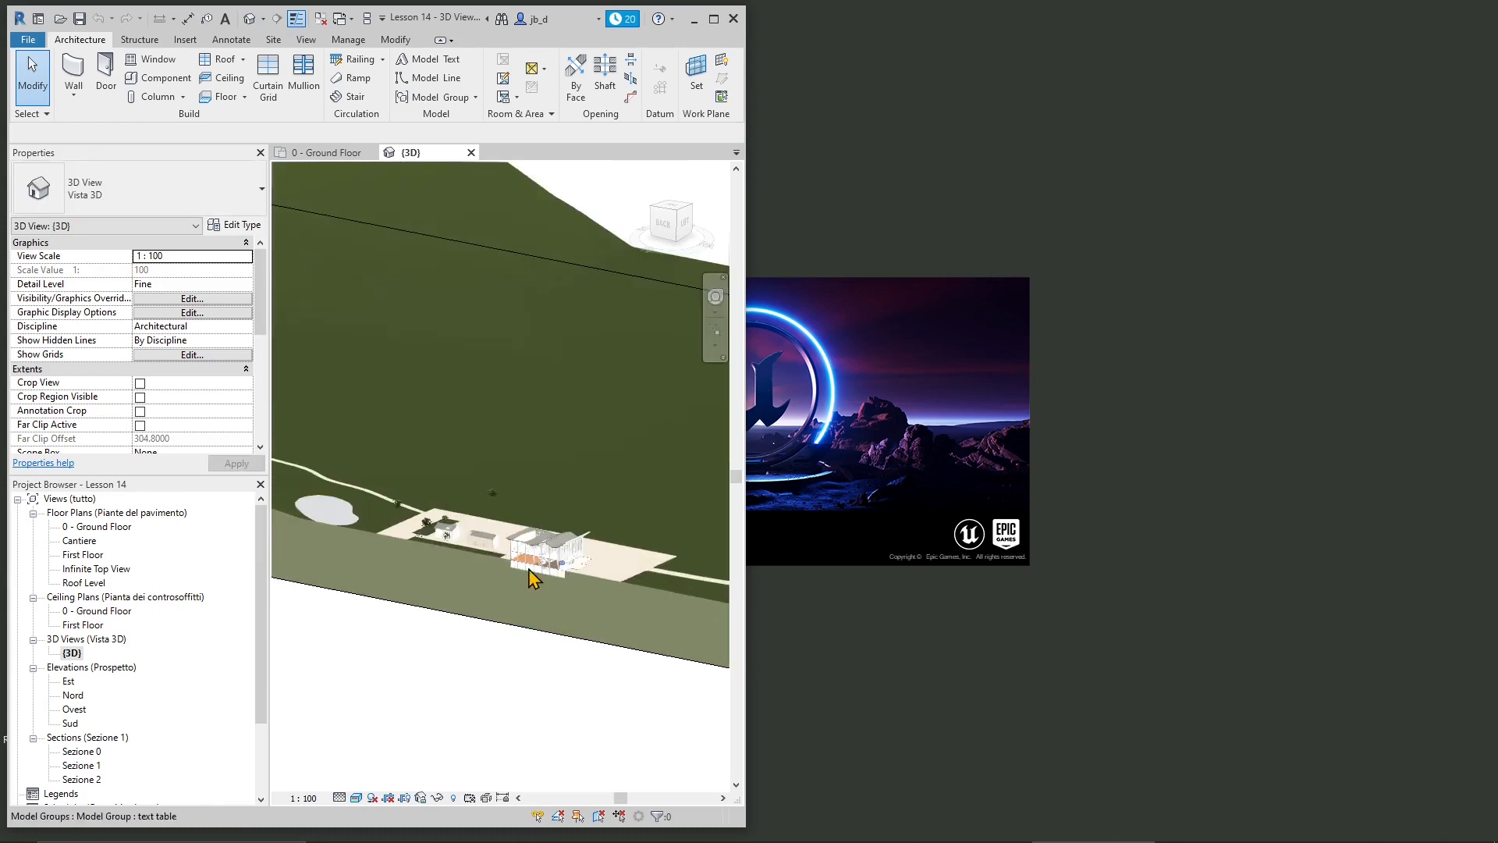
pyautogui.scroll(3, 532, 578)
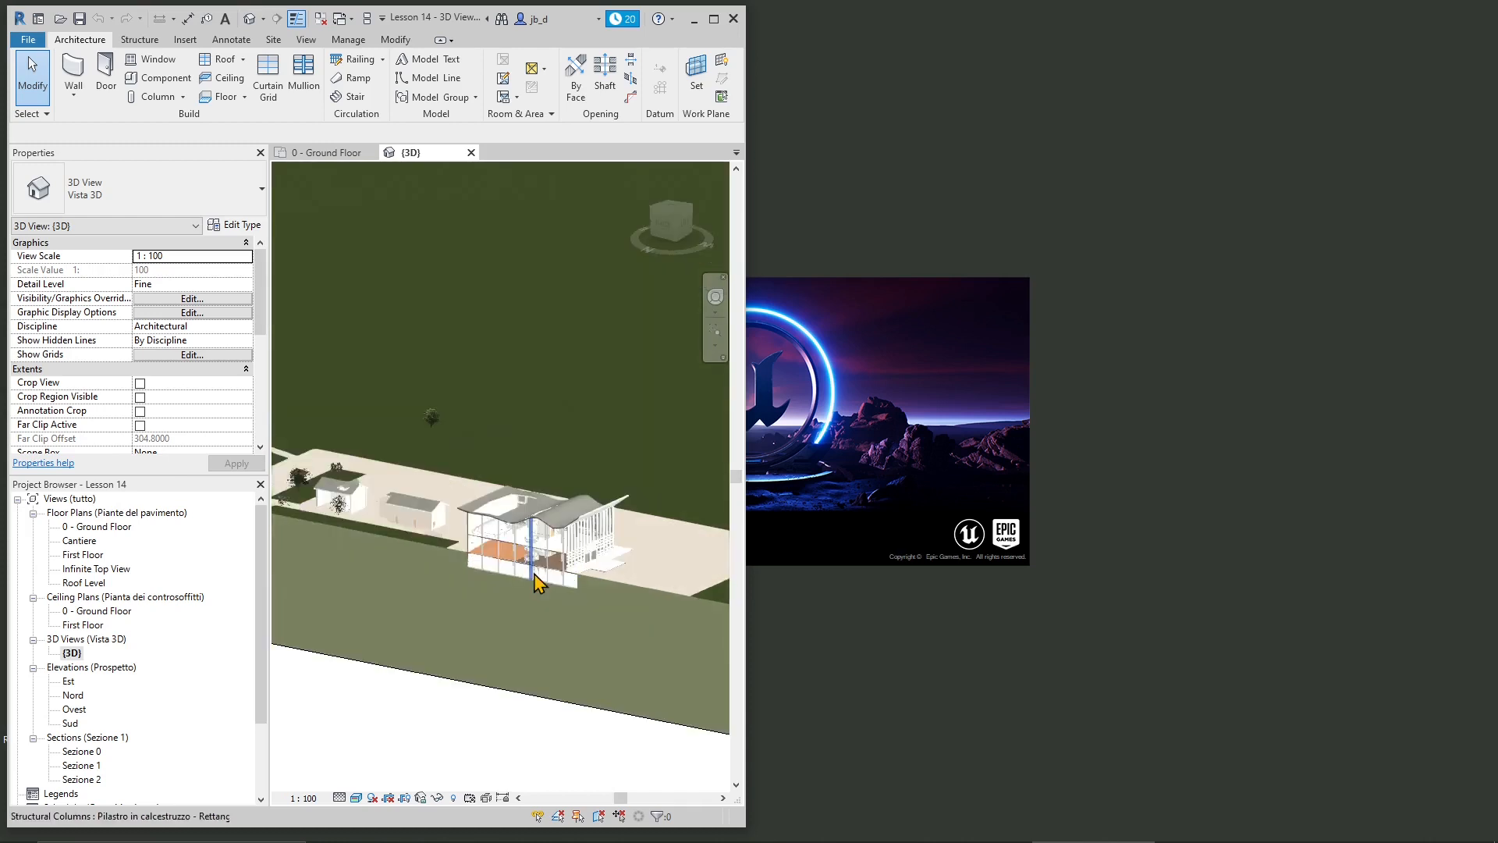
pyautogui.scroll(3, 525, 699)
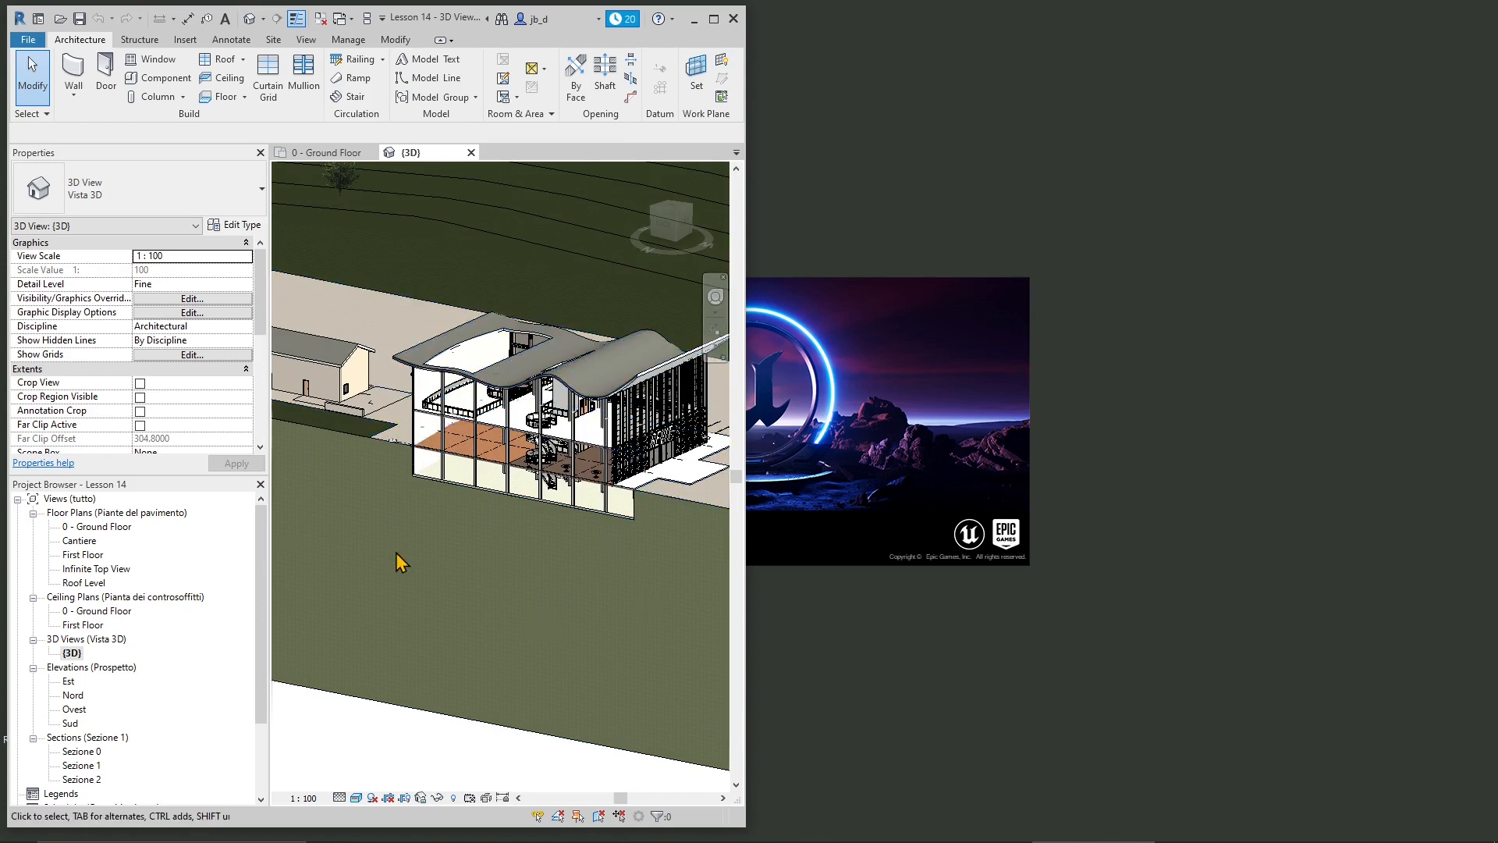
pyautogui.scroll(-1, 404, 673)
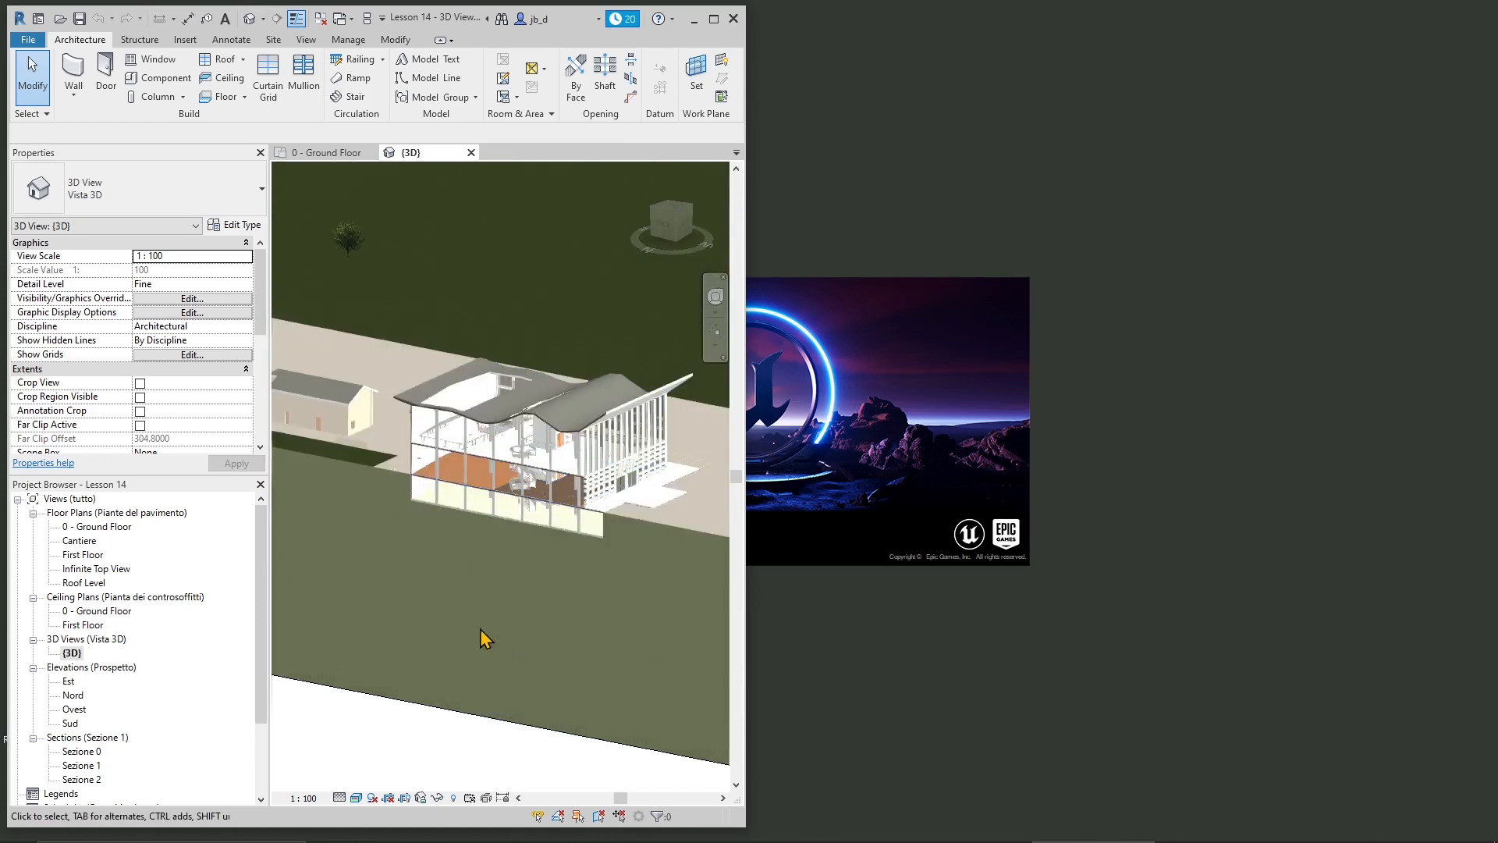
pyautogui.scroll(-5, 465, 594)
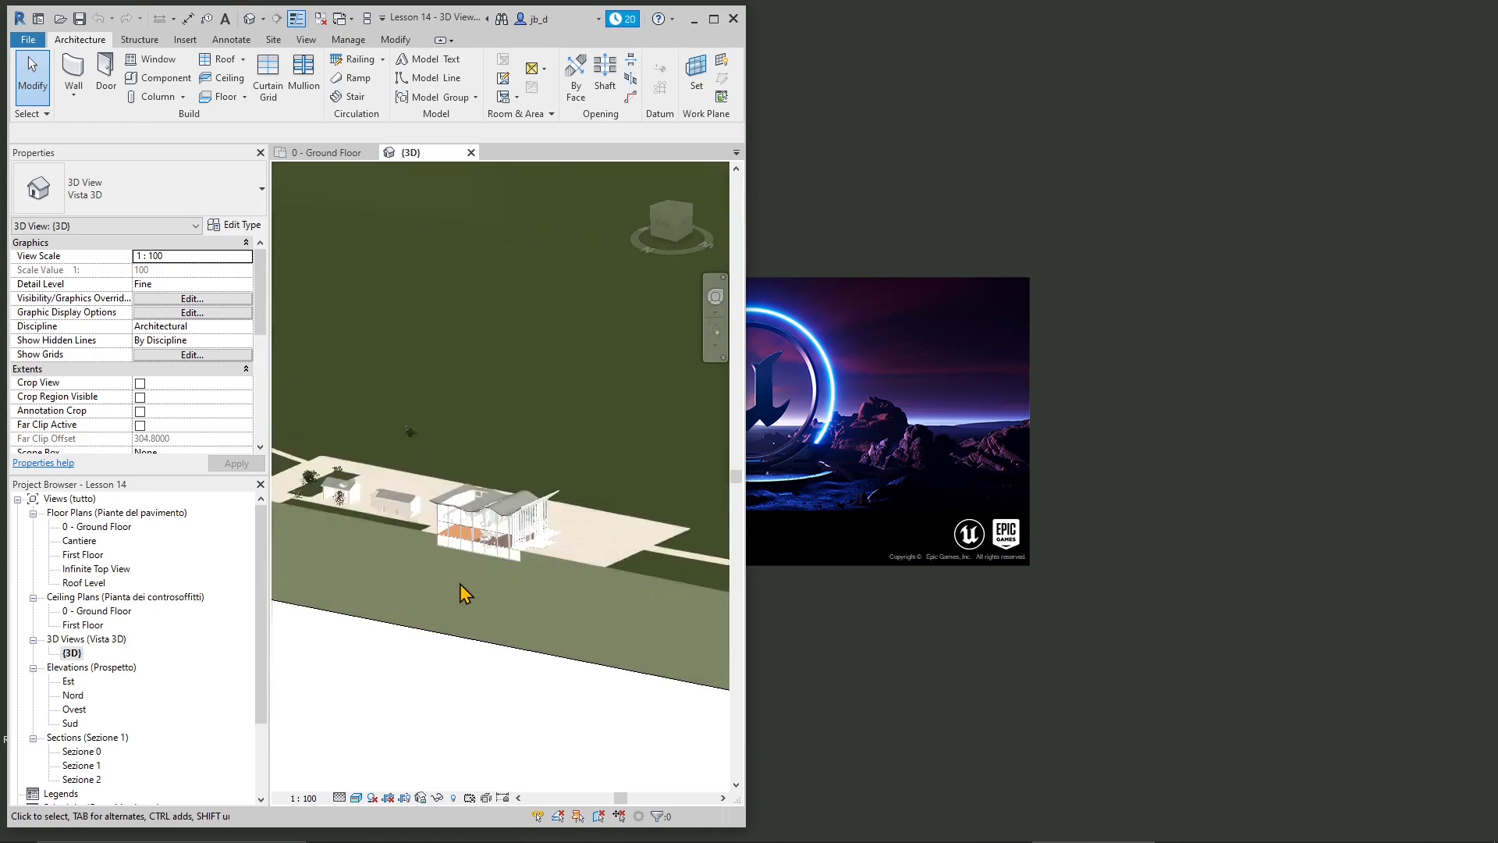
pyautogui.scroll(-1, 465, 594)
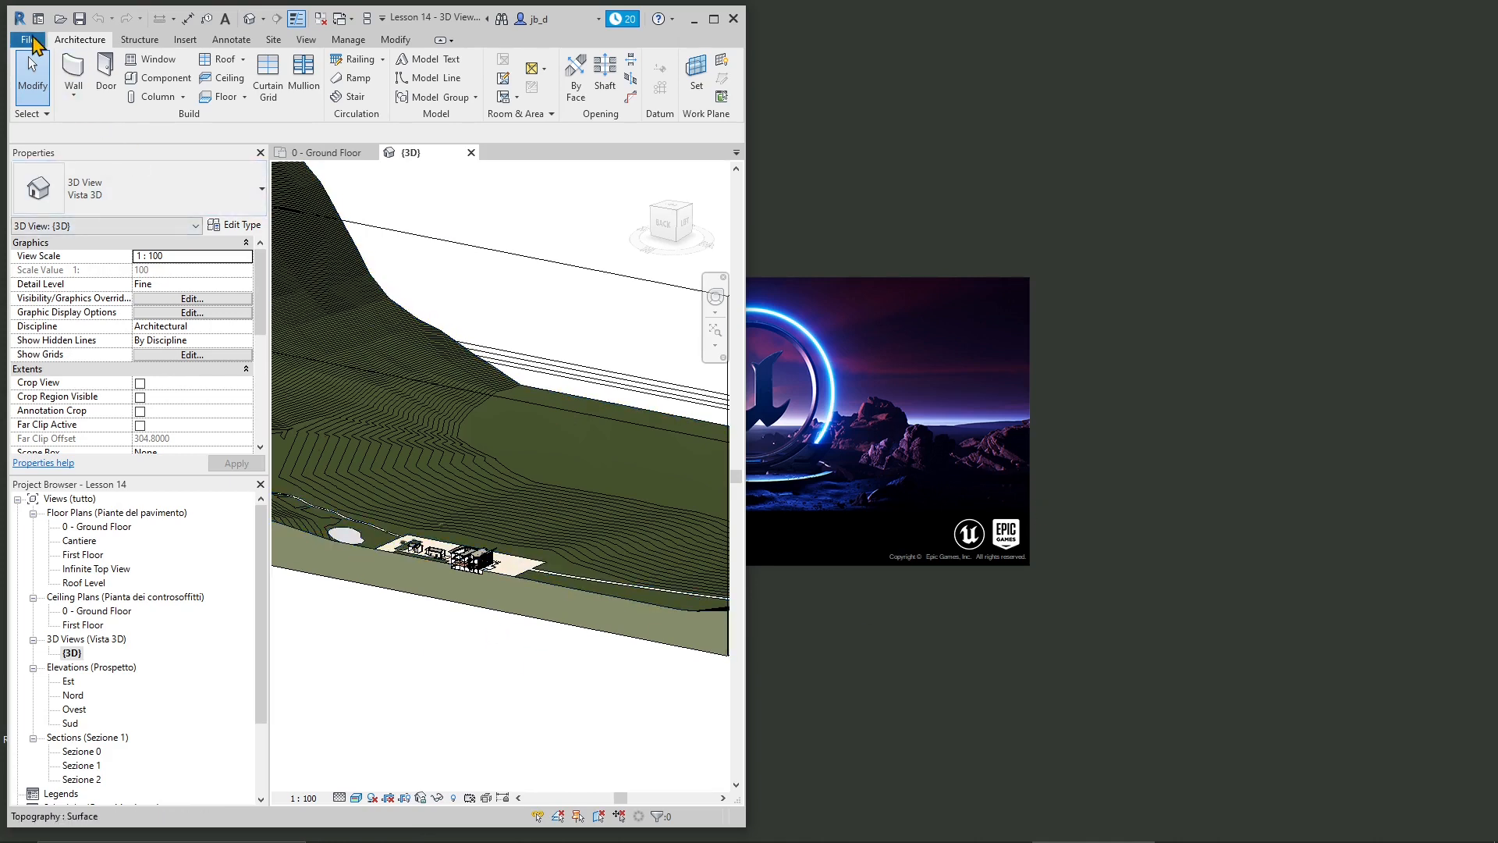
# - Start an FBX export of the 3D view, using the FBX 2015 and Previous file type
pyautogui.click(32, 41)
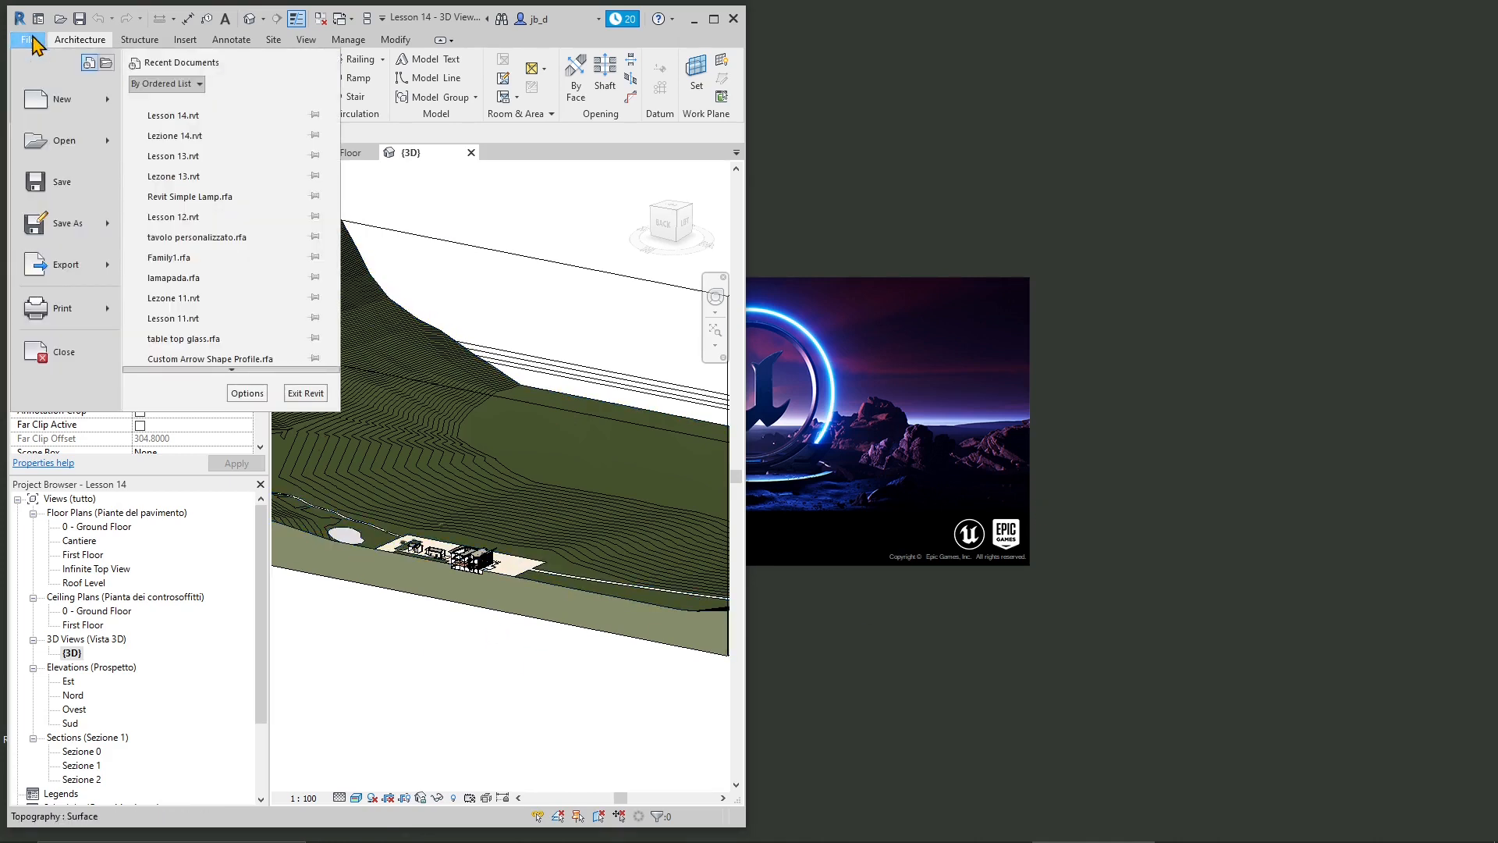
pyautogui.moveTo(71, 272)
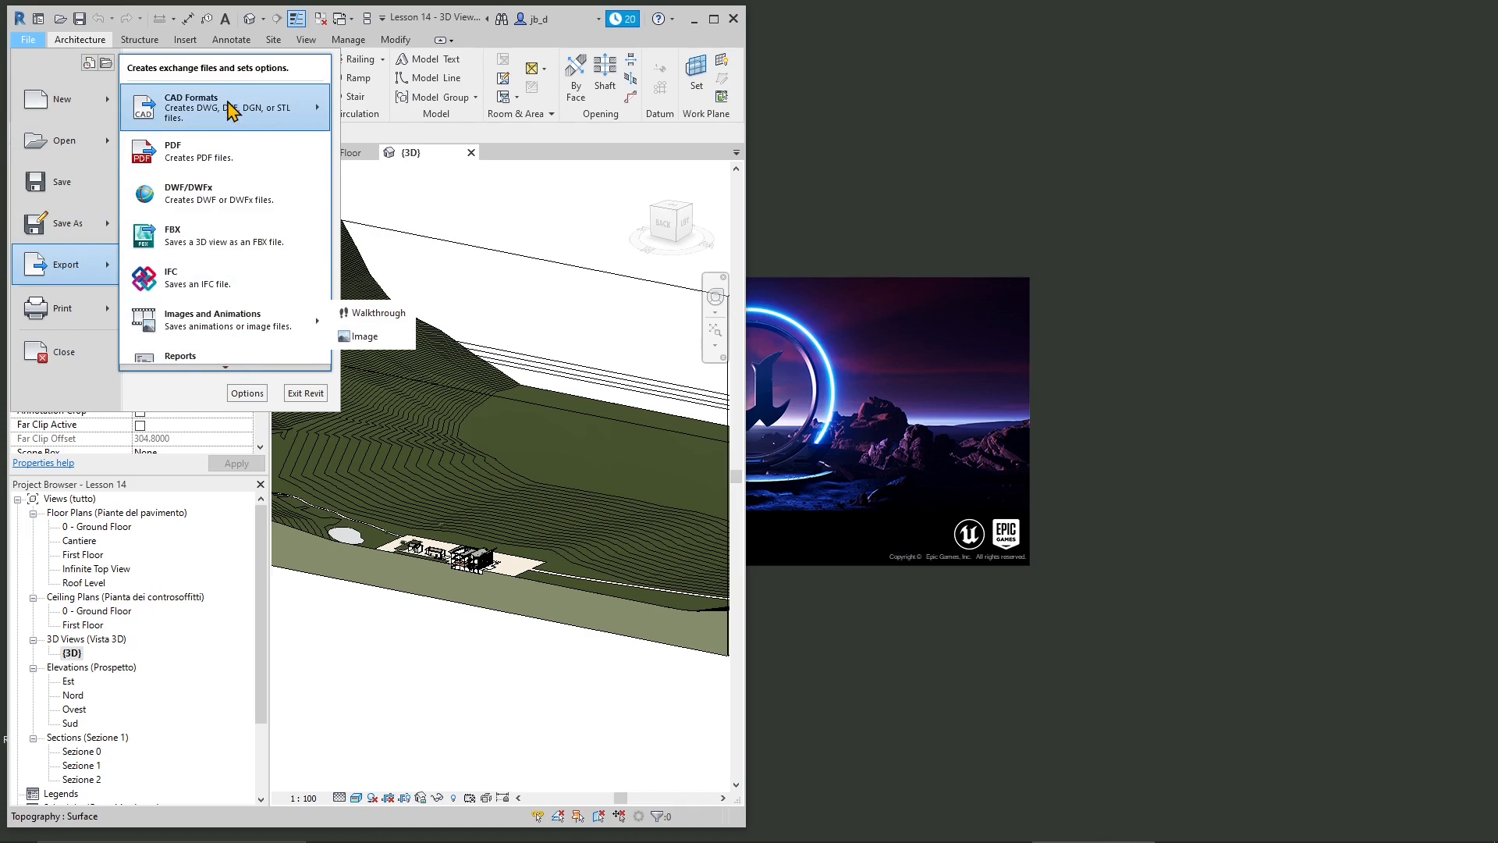
pyautogui.moveTo(233, 112)
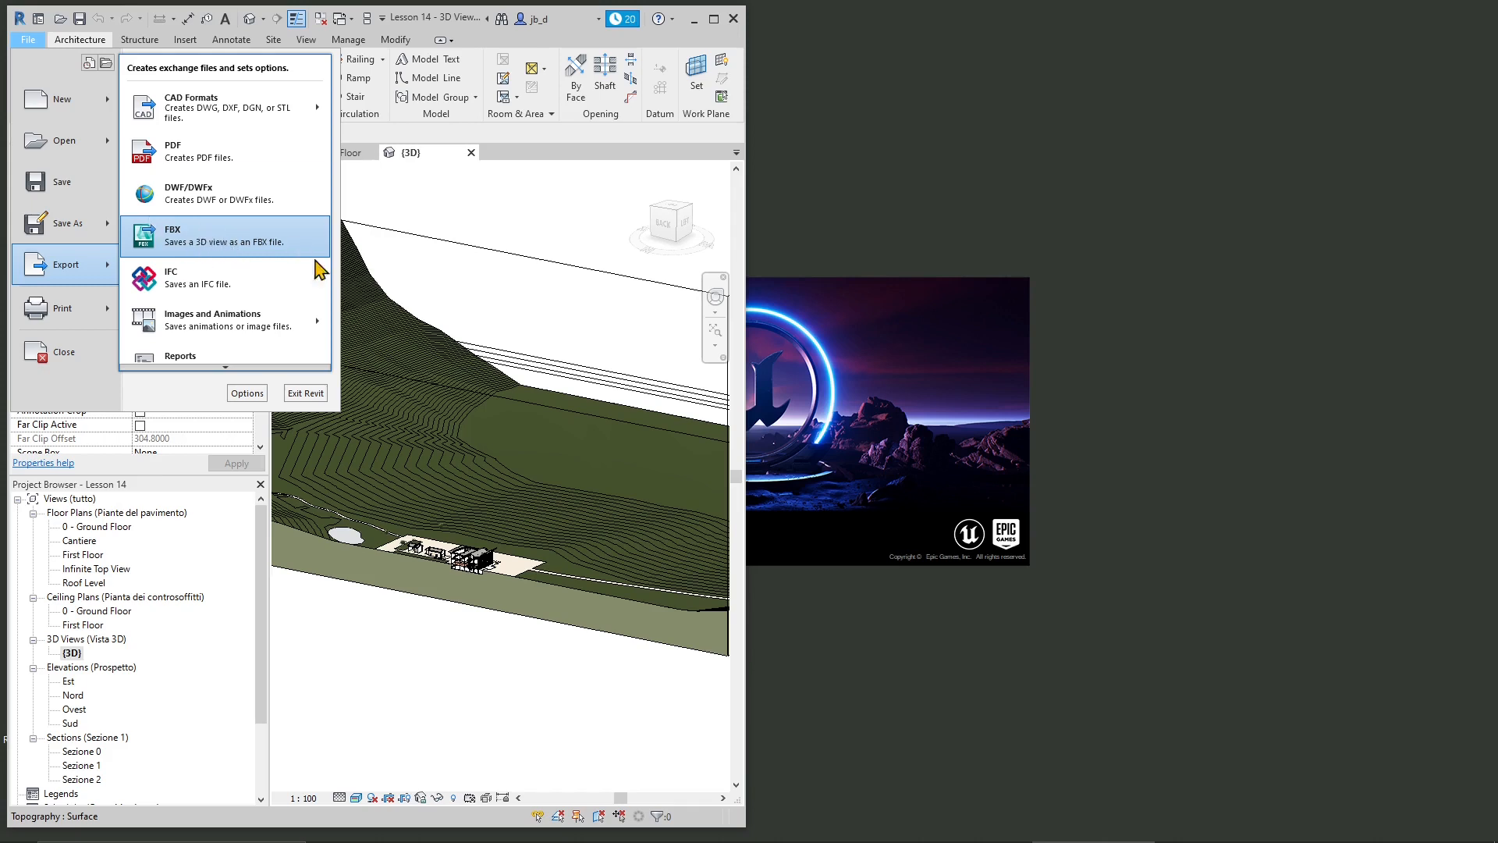
pyautogui.click(199, 248)
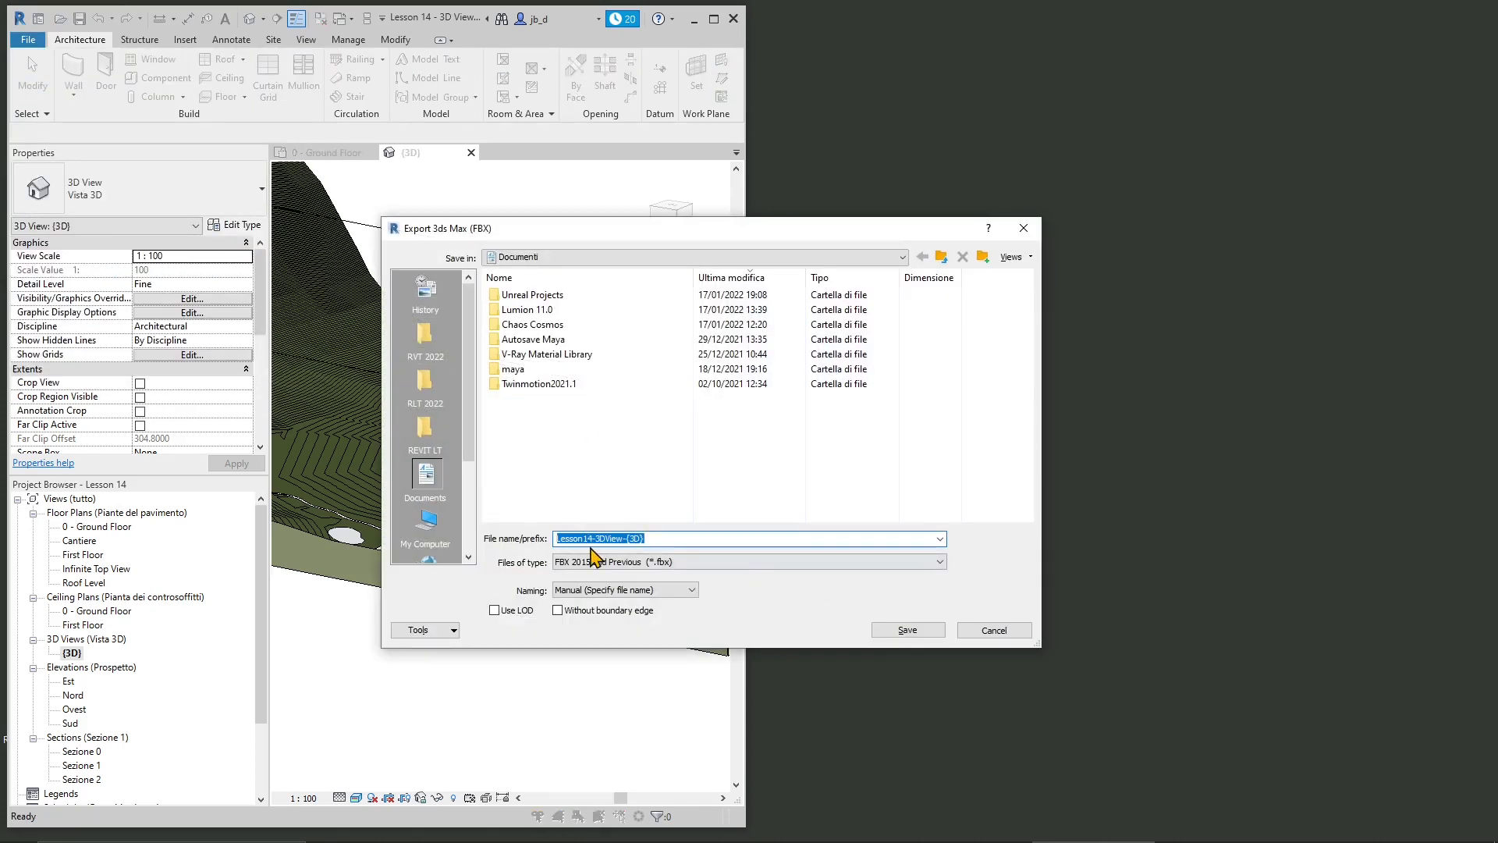
pyautogui.click(620, 565)
pyautogui.click(622, 576)
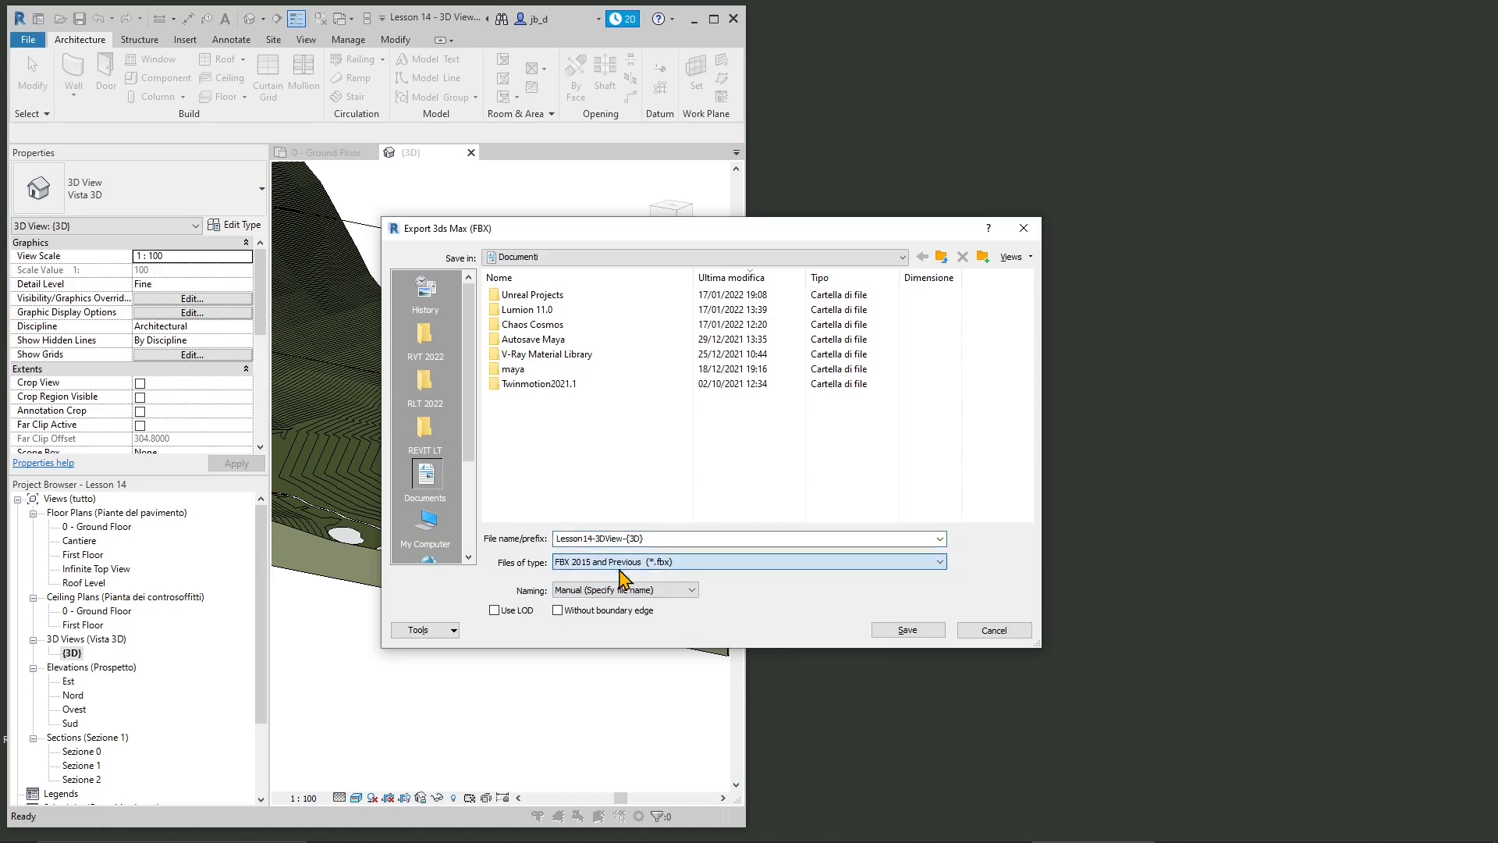
pyautogui.click(628, 563)
pyautogui.click(726, 577)
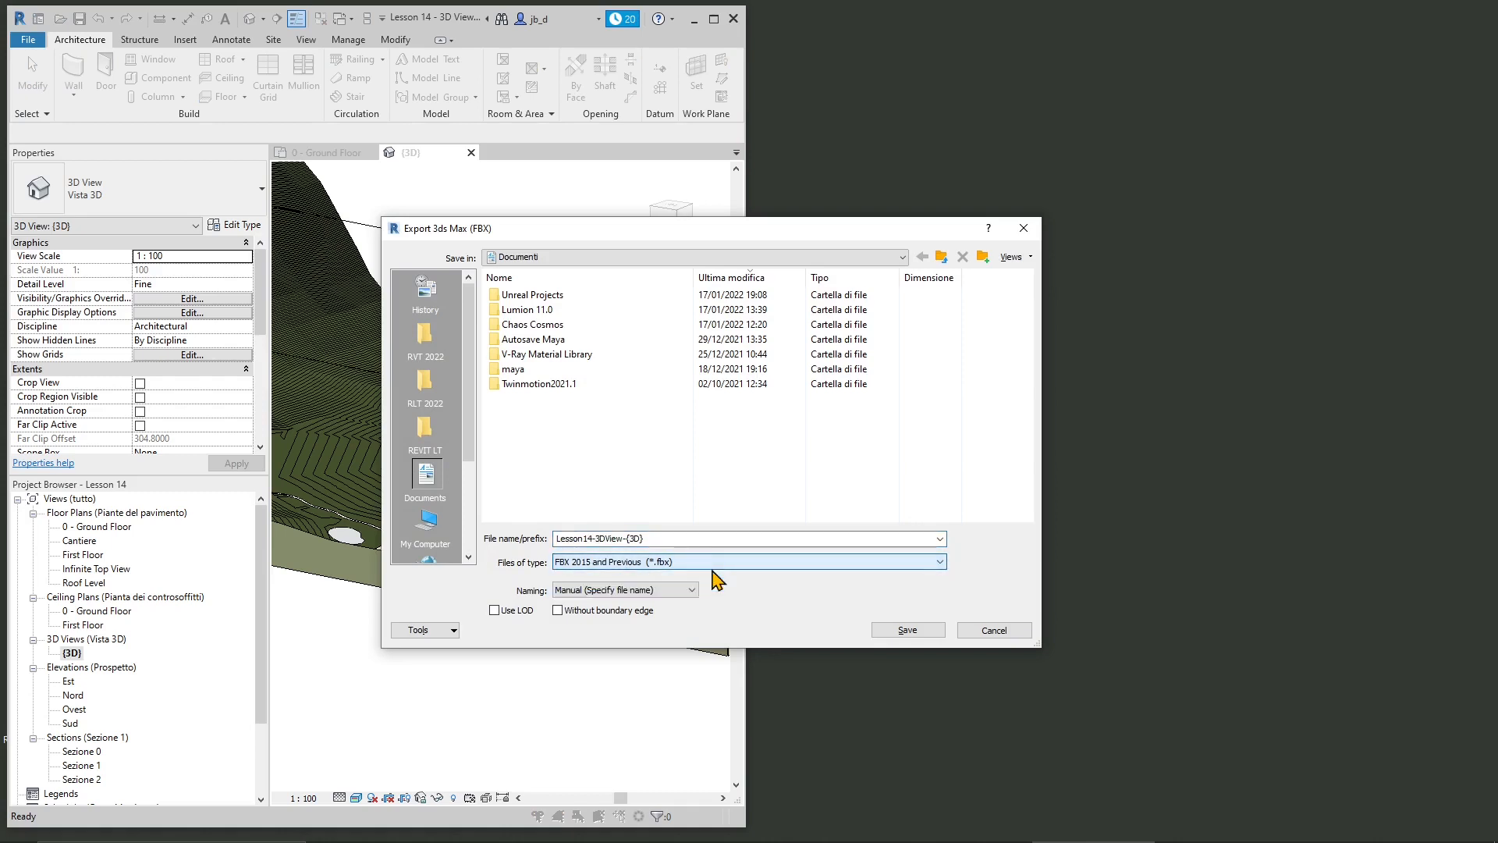
# - Choose the FBX folder inside WORKS on the DATA (D:) drive as the export destination
pyautogui.click(577, 256)
pyautogui.click(570, 350)
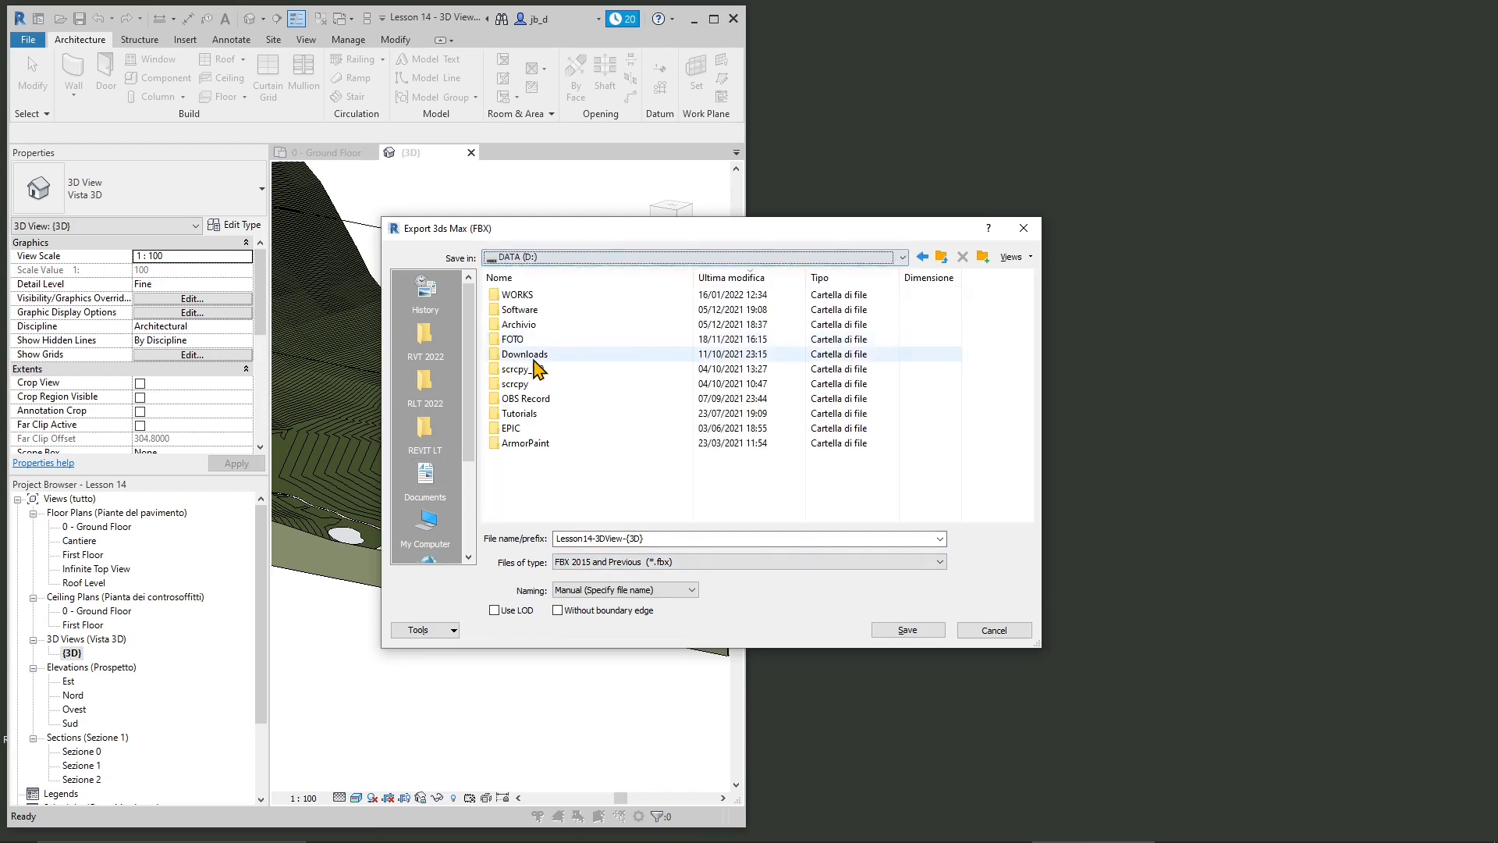
pyautogui.doubleClick(515, 294)
pyautogui.doubleClick(513, 324)
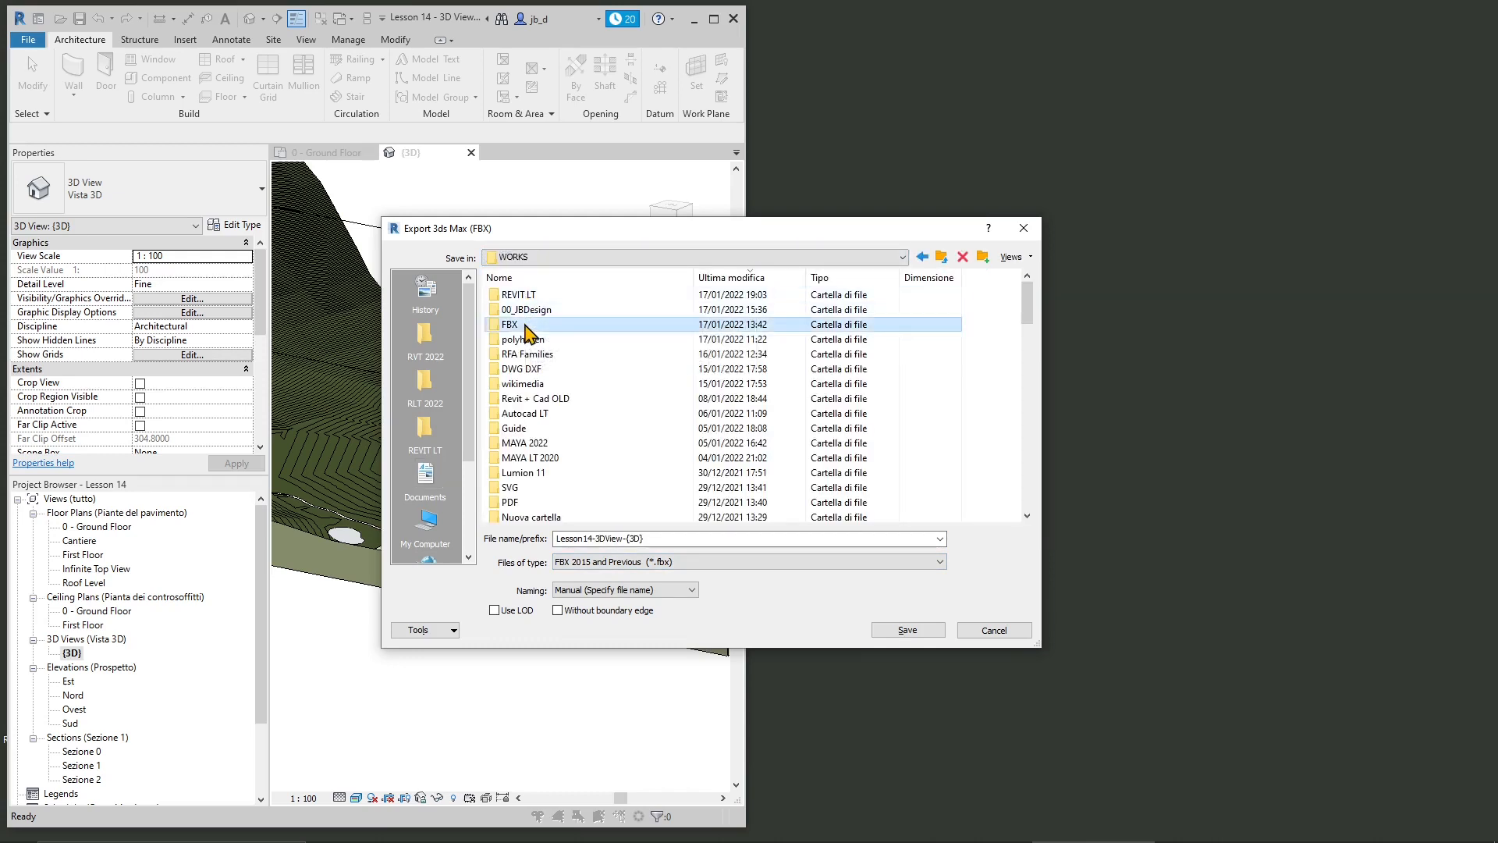
pyautogui.scroll(-2, 575, 517)
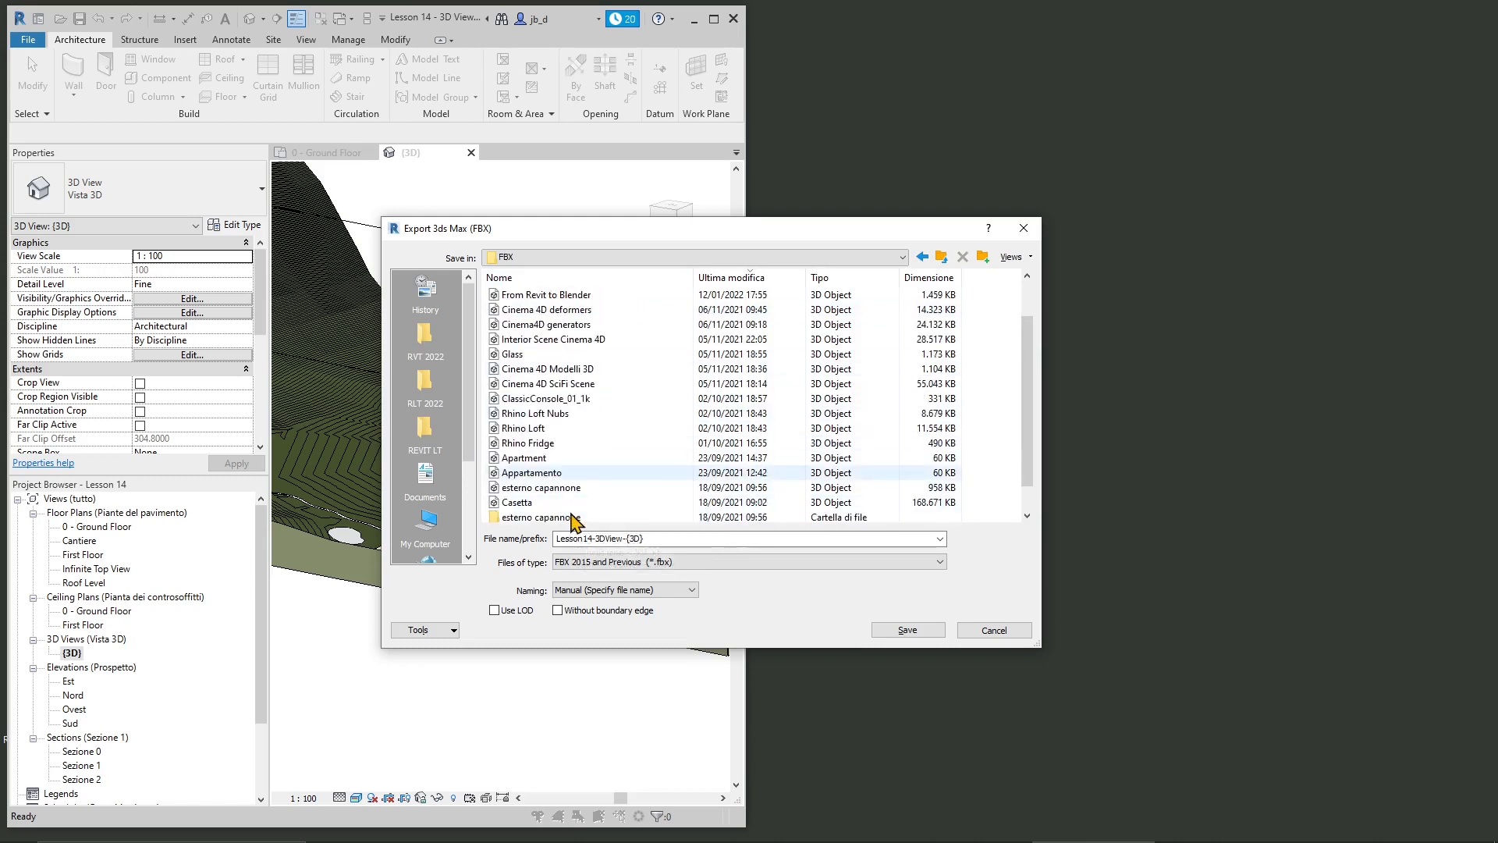
pyautogui.scroll(2, 575, 452)
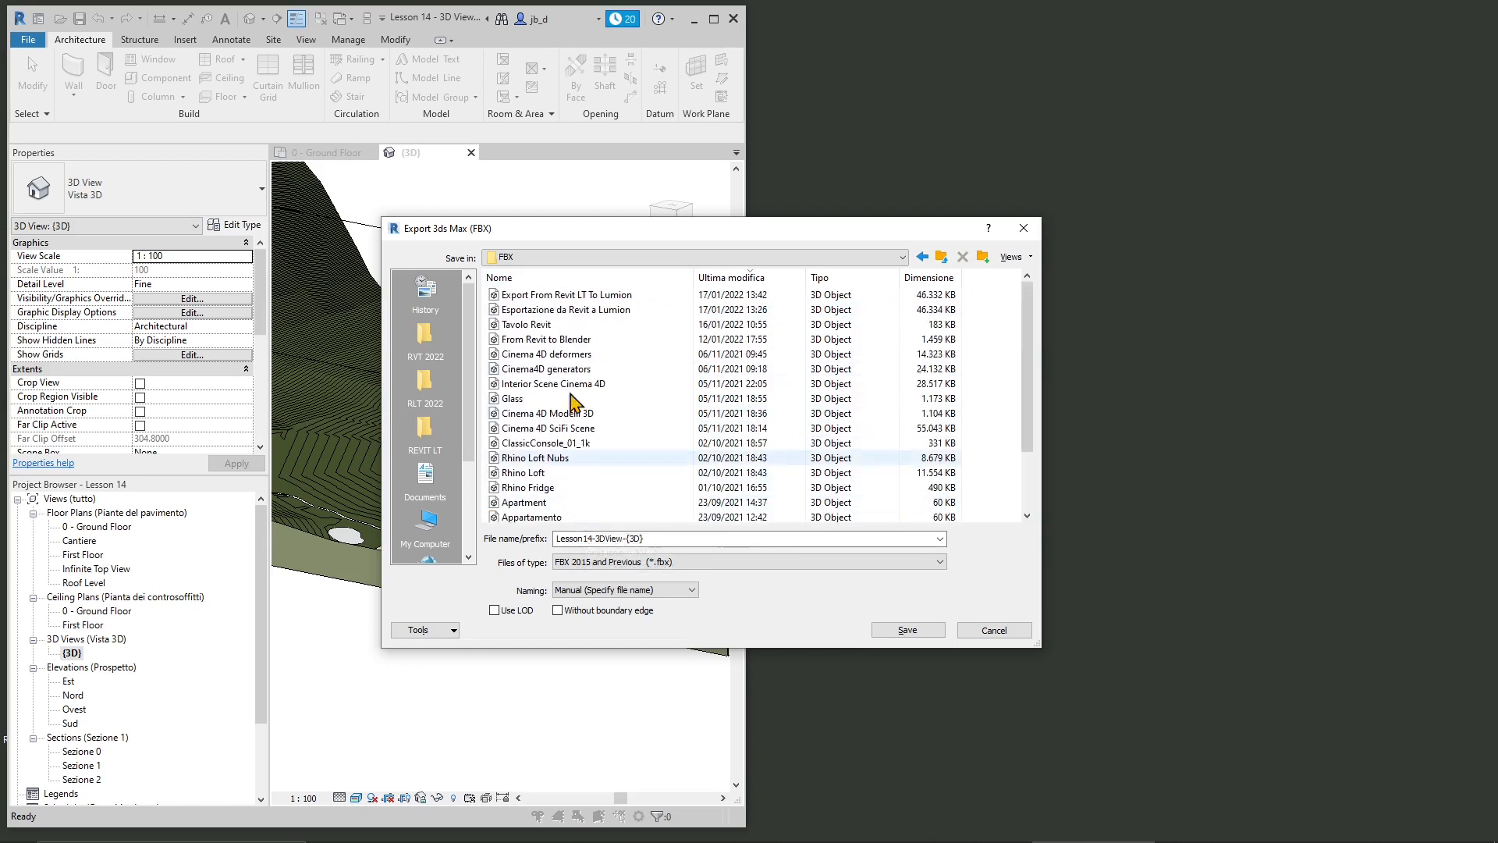
# - Name the export file ExportFromRevitToUE5 and save it
pyautogui.doubleClick(618, 538)
pyautogui.write('Ex')
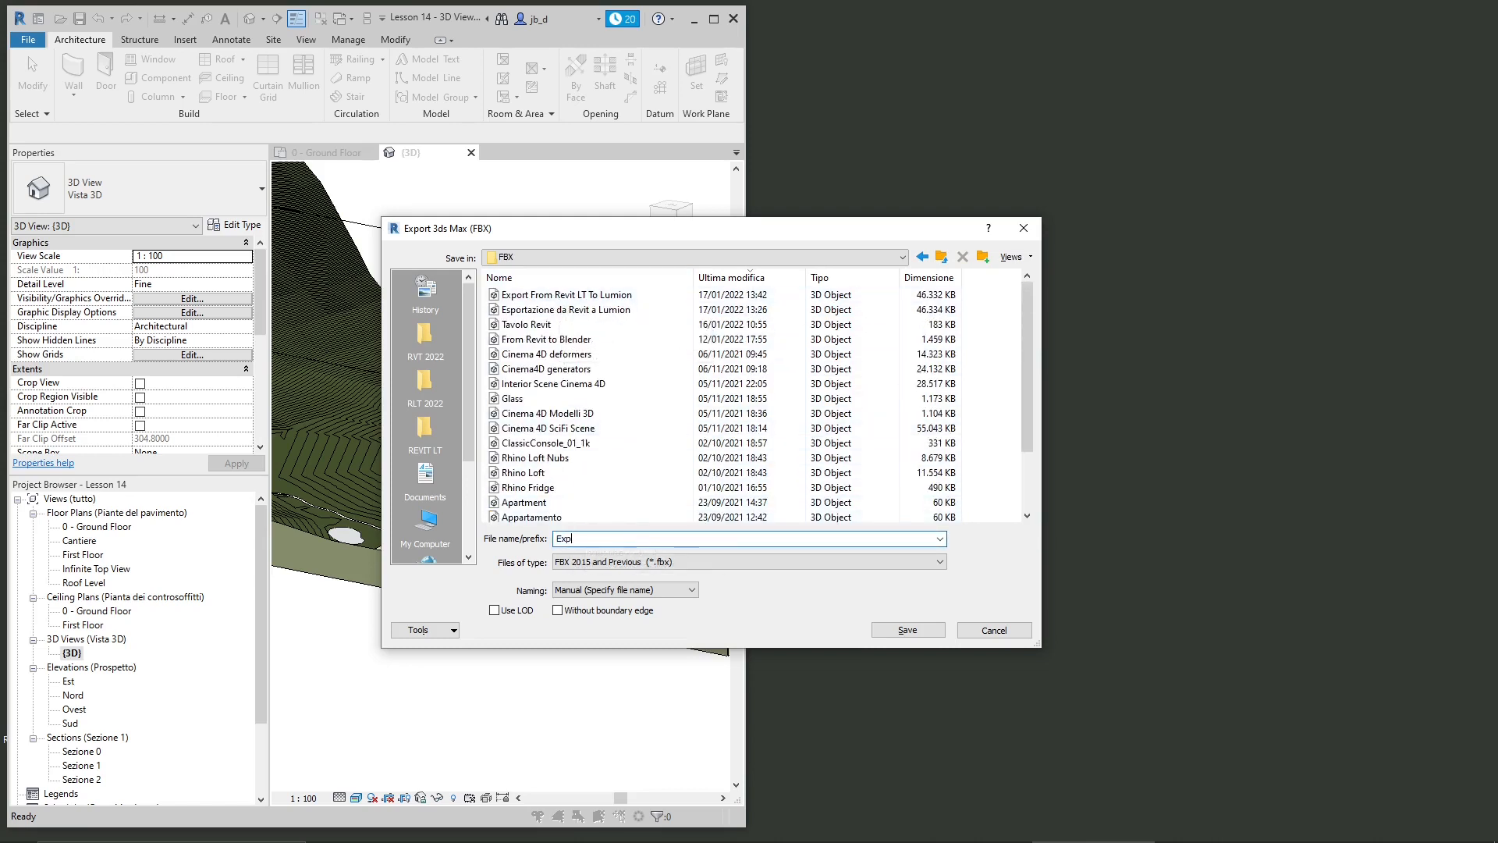
pyautogui.write('portFrom')
pyautogui.write('RevitToUE5')
pyautogui.click(905, 629)
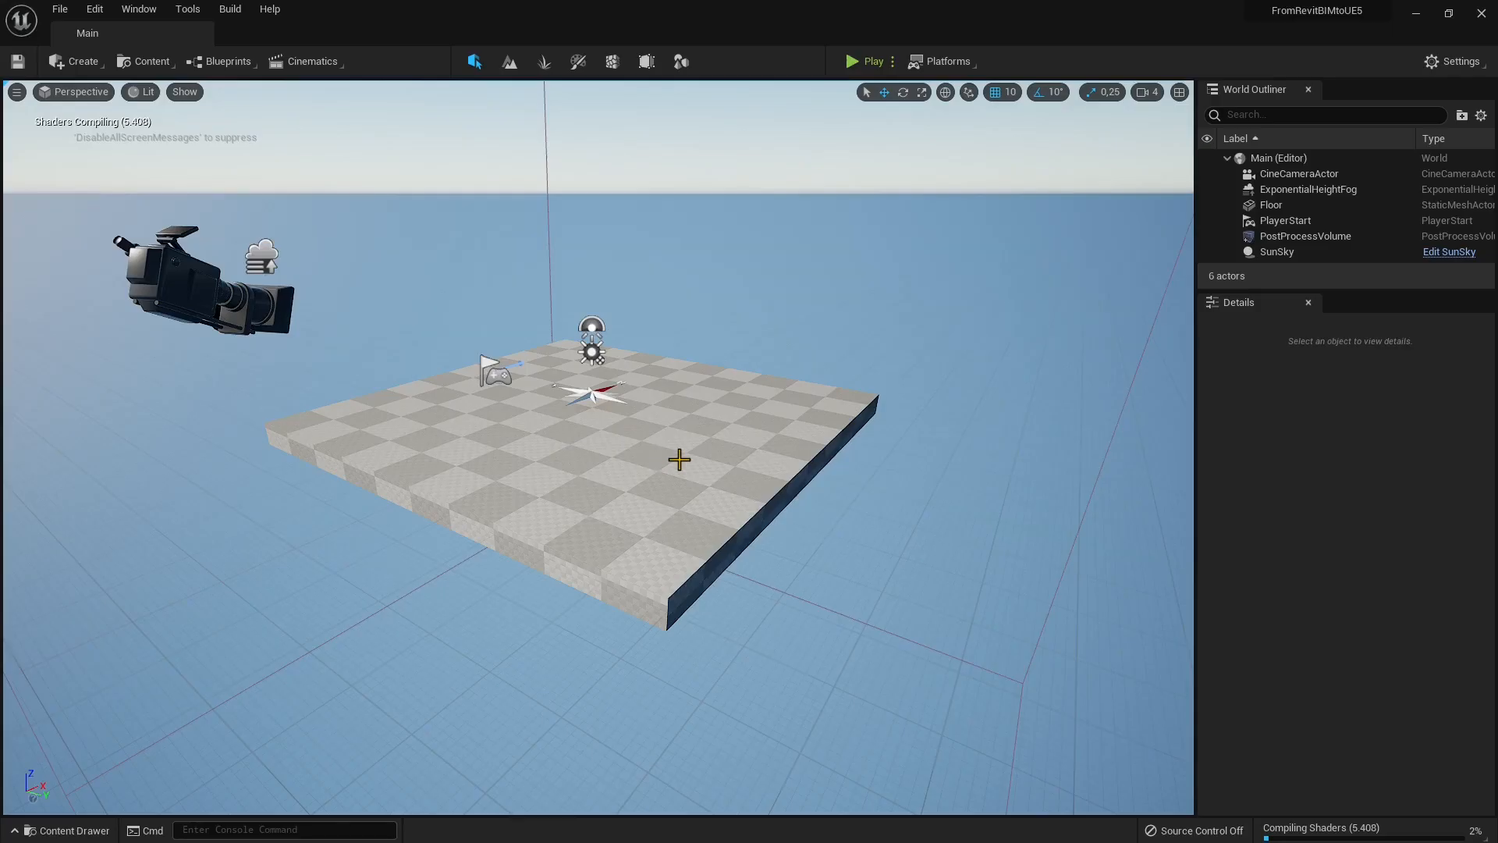
# - Look over the empty Main level and its checkered floor from several viewpoints
pyautogui.moveTo(702, 468)
pyautogui.mouseDown(button='right')
pyautogui.moveTo(475, 456)
pyautogui.moveTo(600, 484)
pyautogui.moveTo(663, 433)
pyautogui.moveTo(538, 507)
pyautogui.moveTo(511, 425)
pyautogui.moveTo(527, 335)
pyautogui.moveTo(554, 456)
pyautogui.moveTo(581, 484)
pyautogui.moveTo(651, 507)
pyautogui.moveTo(769, 476)
pyautogui.moveTo(773, 425)
pyautogui.moveTo(694, 426)
pyautogui.moveTo(589, 461)
pyautogui.moveTo(679, 458)
pyautogui.mouseUp(button='right')
pyautogui.press('s')
pyautogui.press('w')
pyautogui.press('s')
pyautogui.press('a')
pyautogui.press('d')
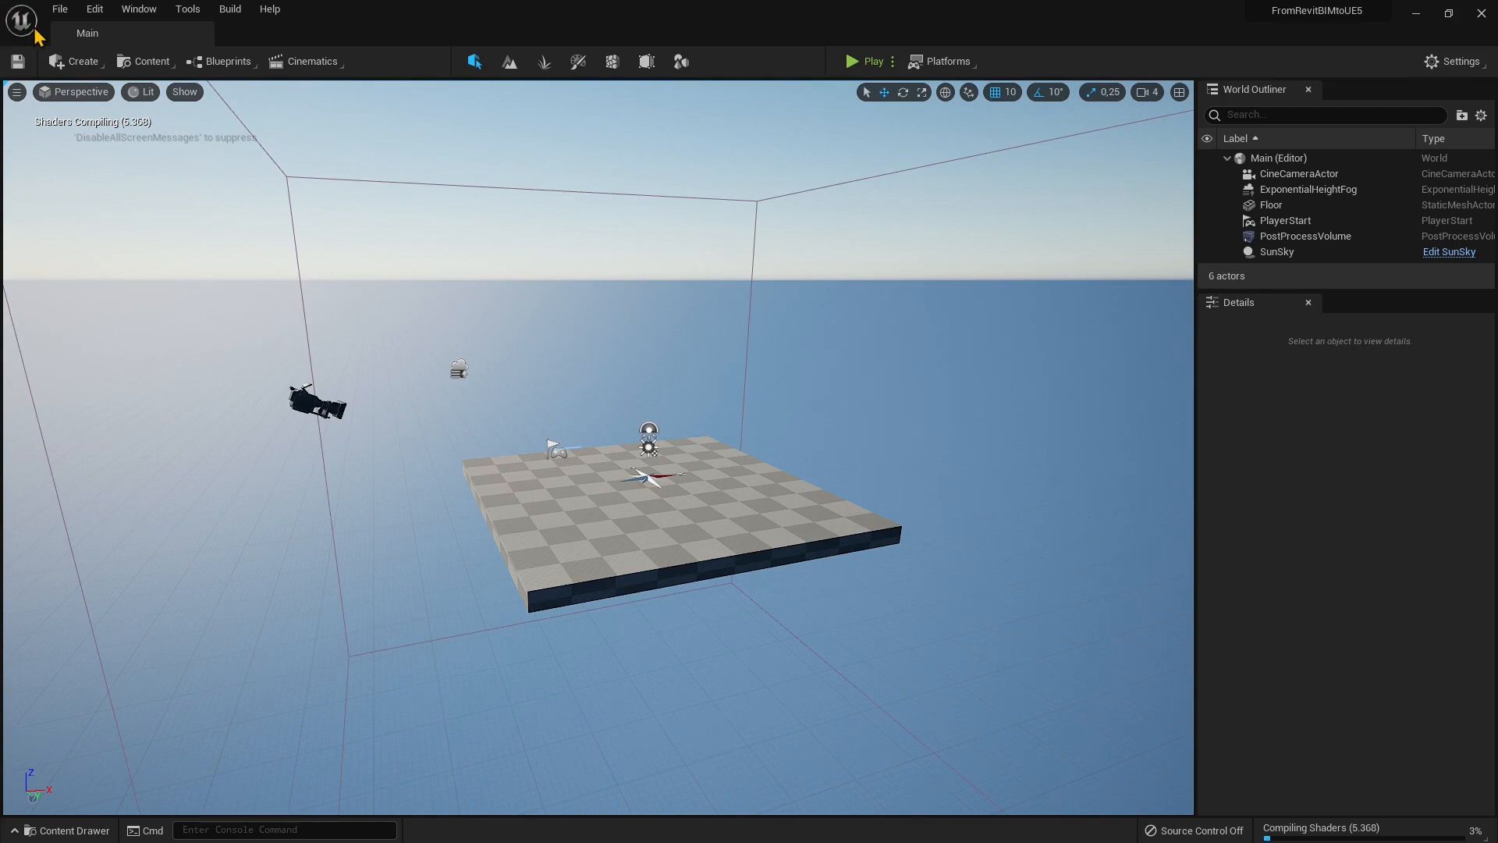
# - Start importing ExportFromRevitToUE5 from the FBX folder inside WORKS on the DATA (D:) drive into the current level
pyautogui.click(60, 11)
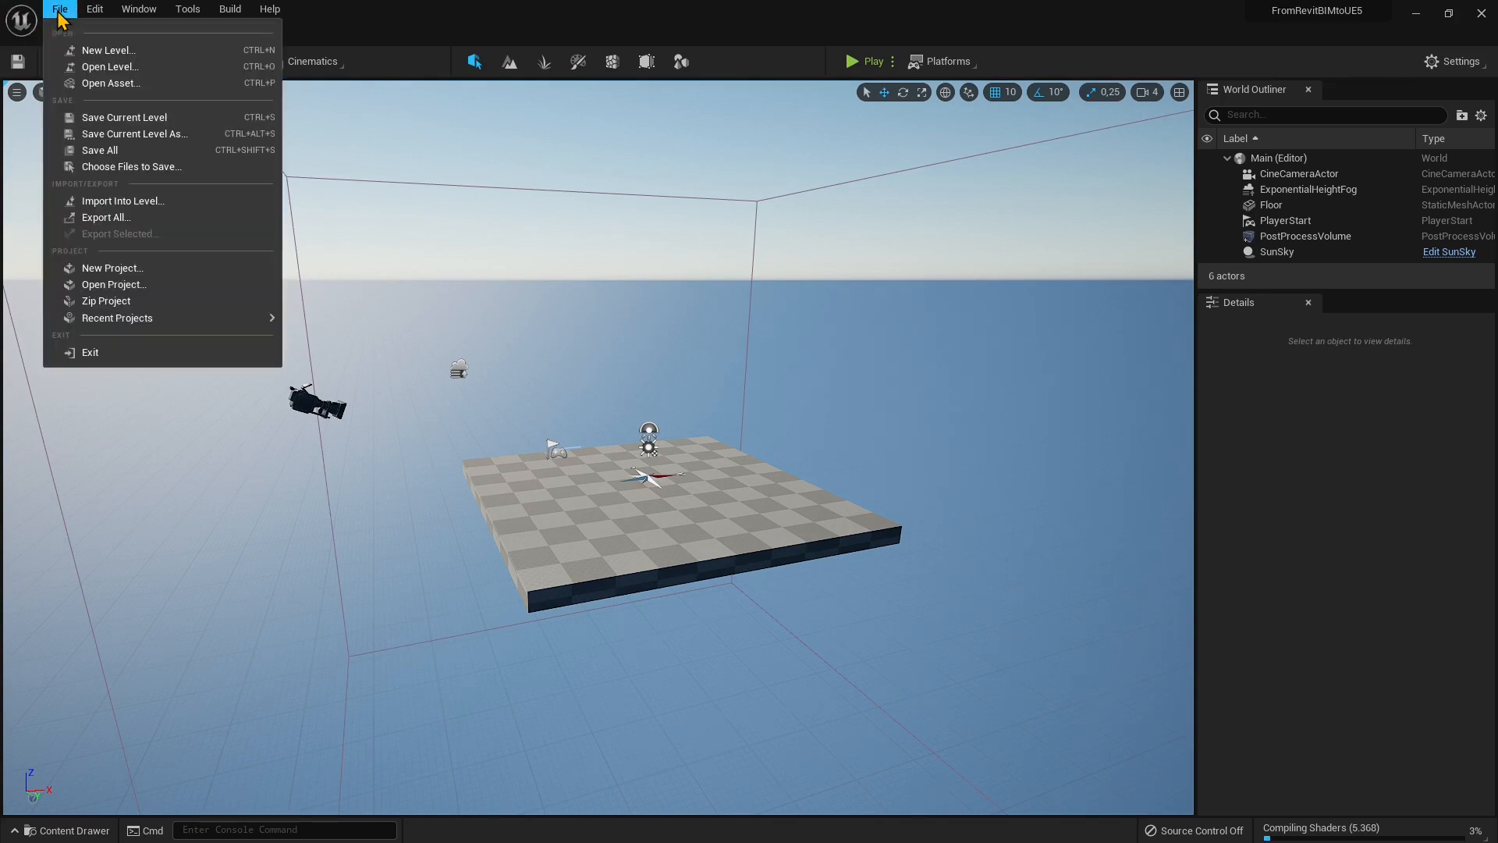
pyautogui.click(100, 205)
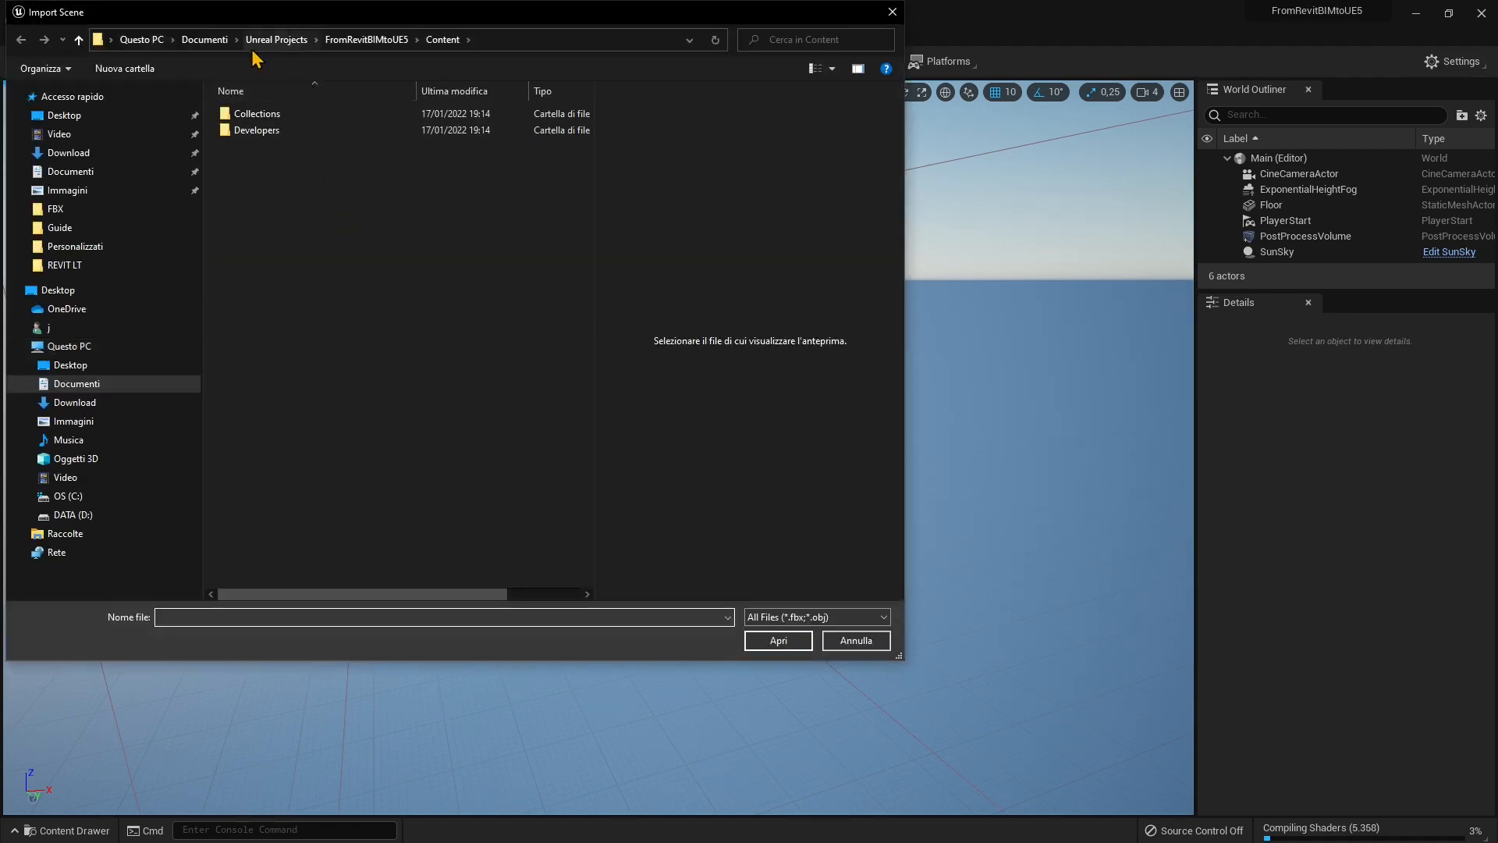
pyautogui.click(55, 266)
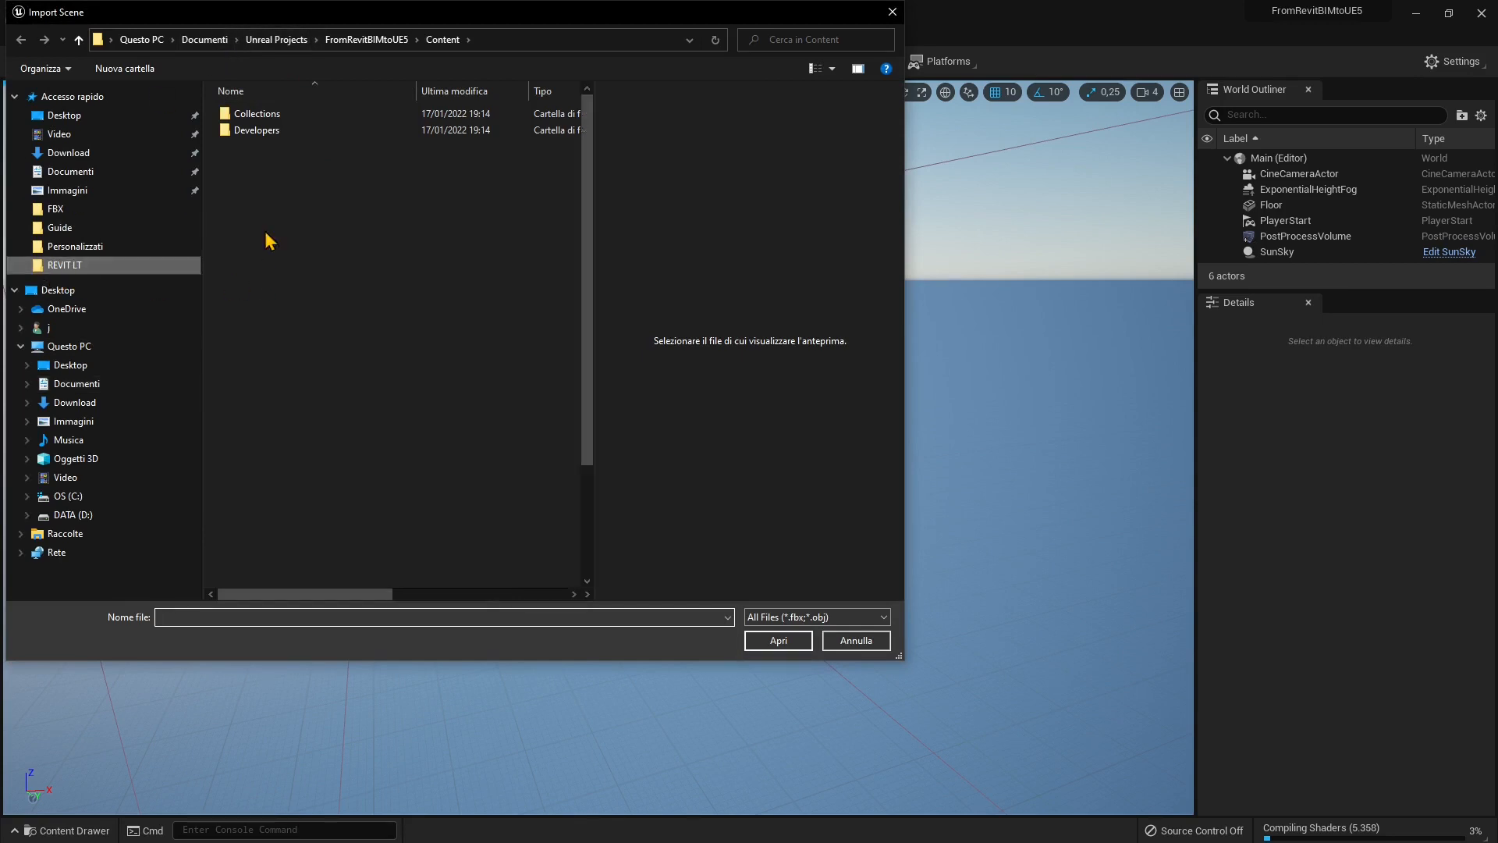
pyautogui.click(54, 209)
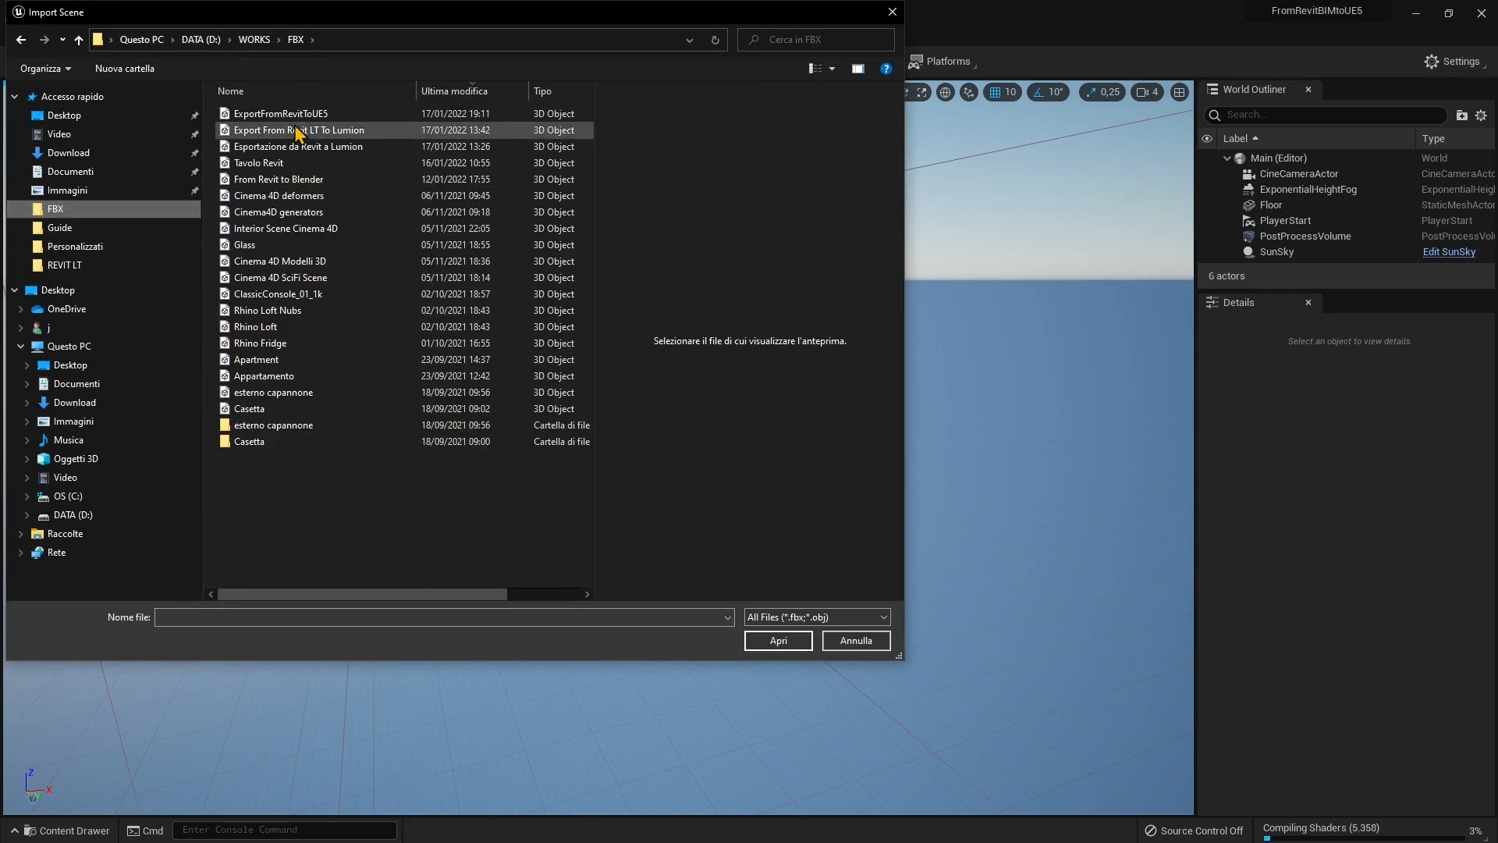
pyautogui.click(282, 115)
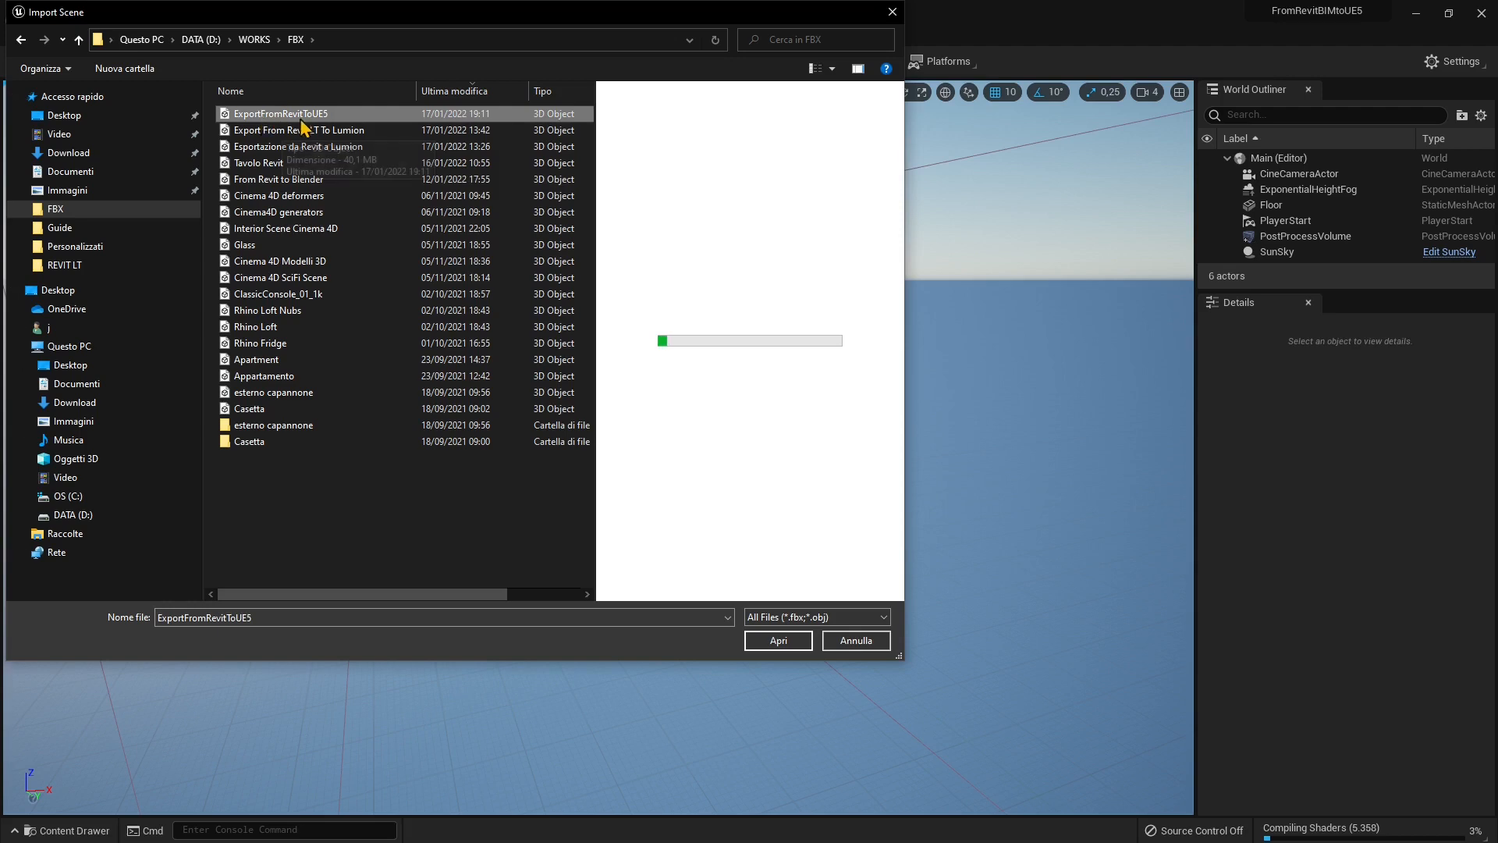
pyautogui.click(777, 640)
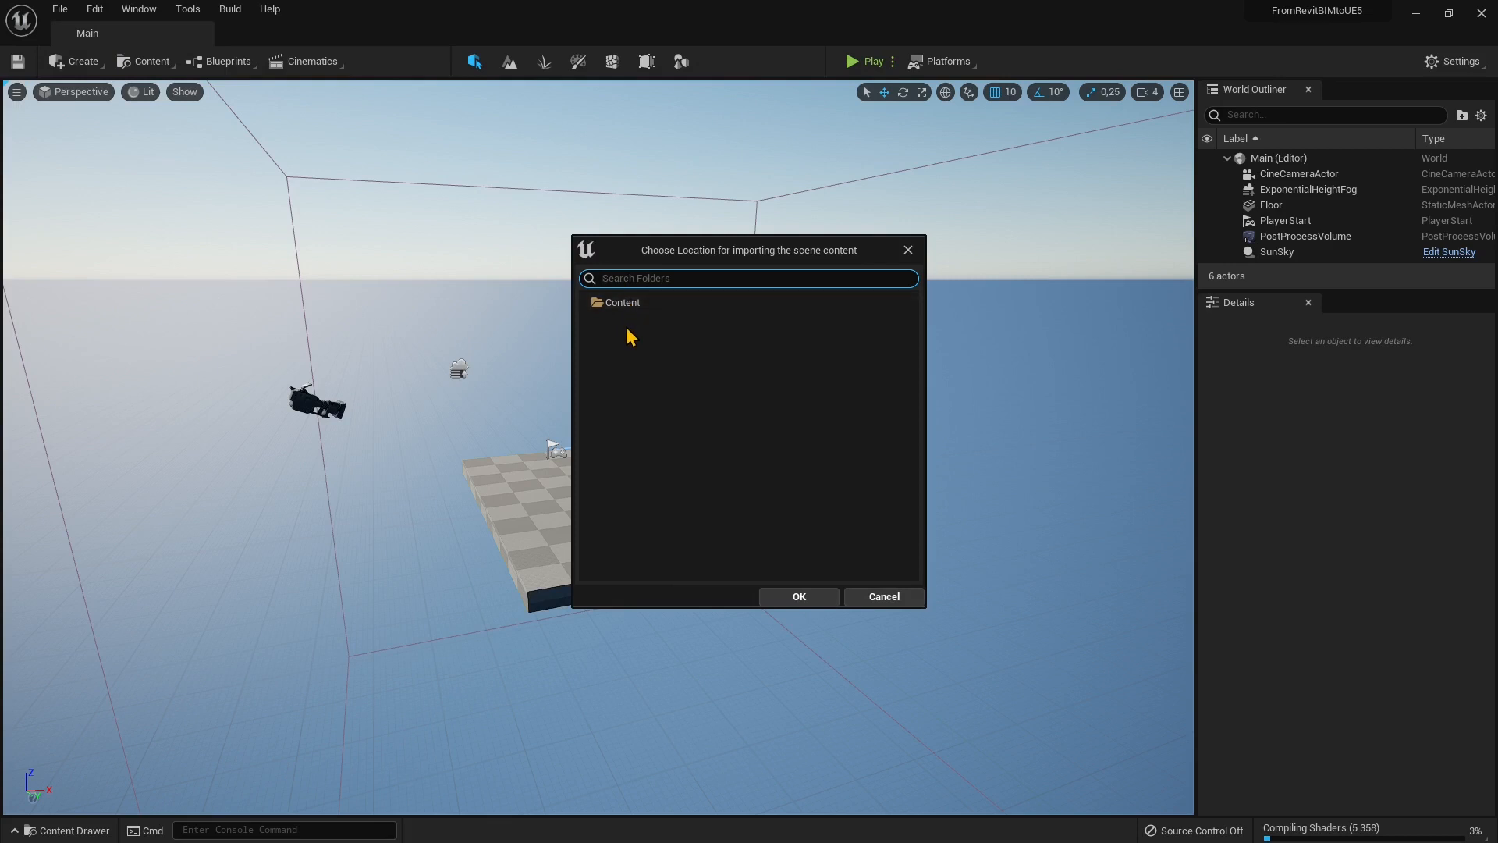
# - Choose the Content folder as the location for the imported scene content
pyautogui.click(648, 364)
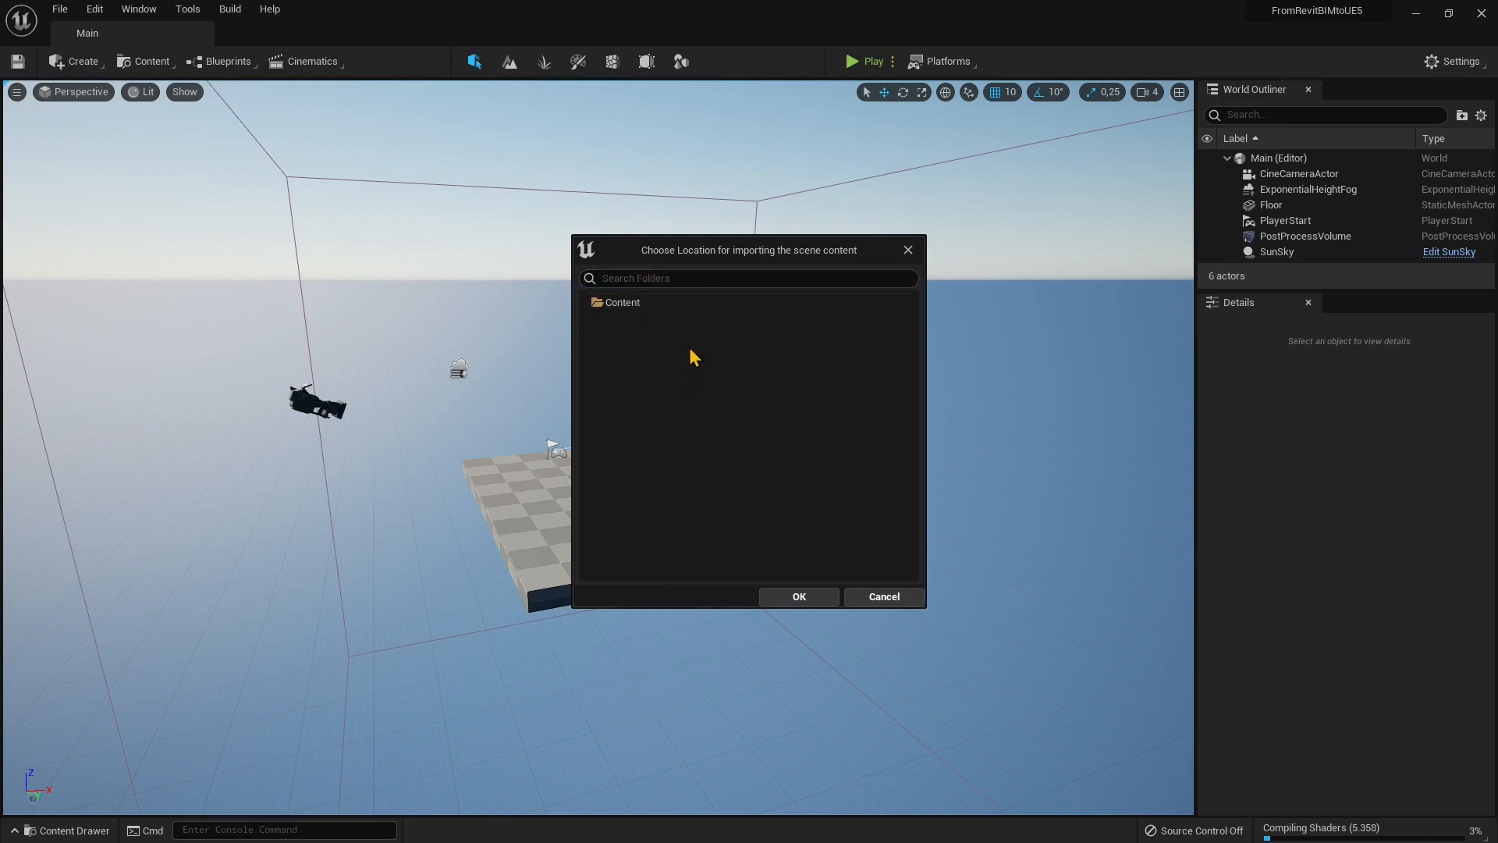
pyautogui.click(733, 301)
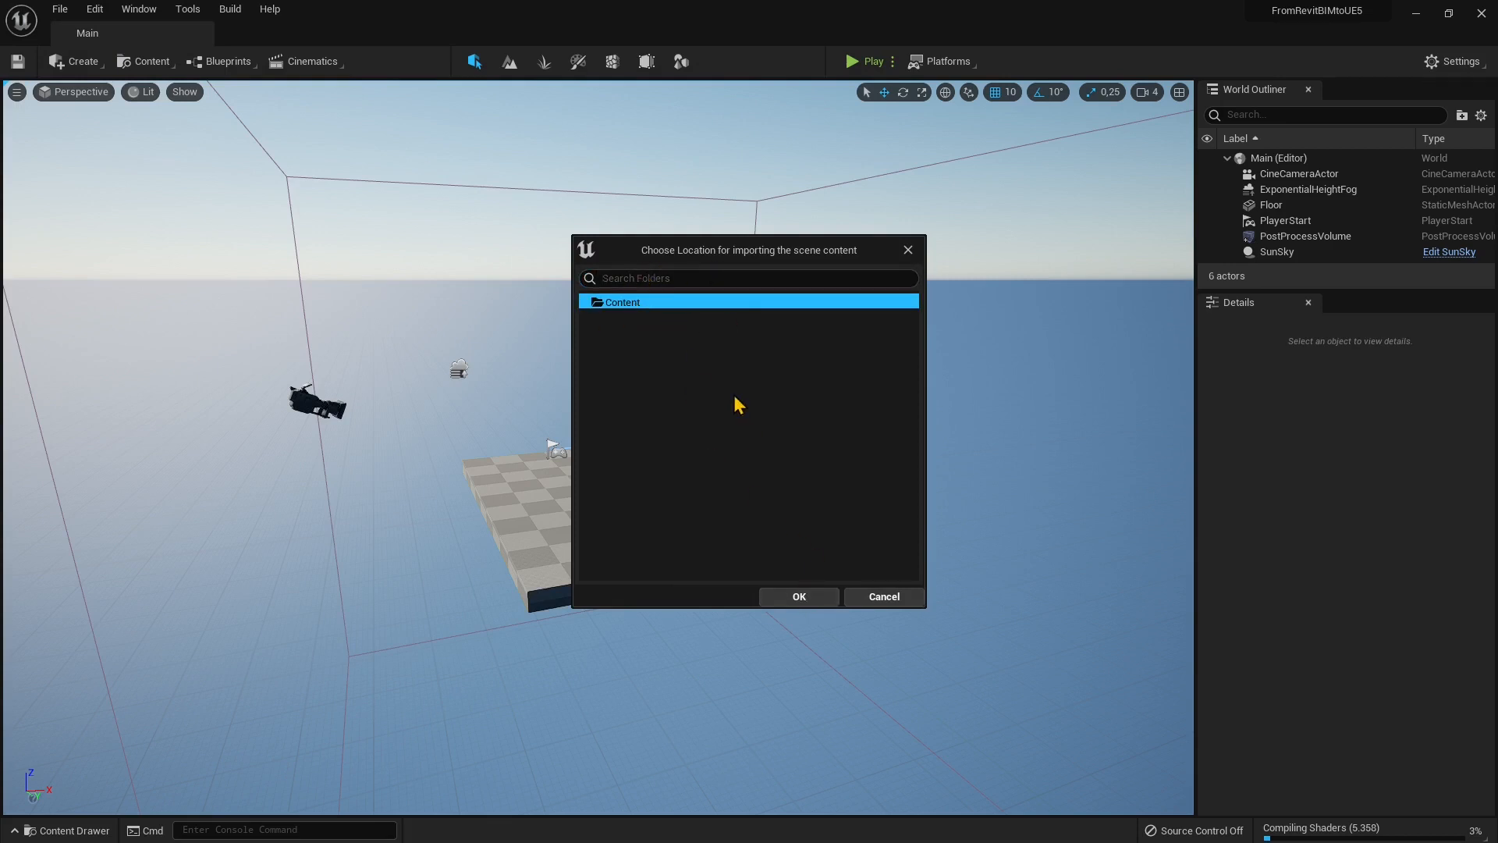
pyautogui.click(811, 599)
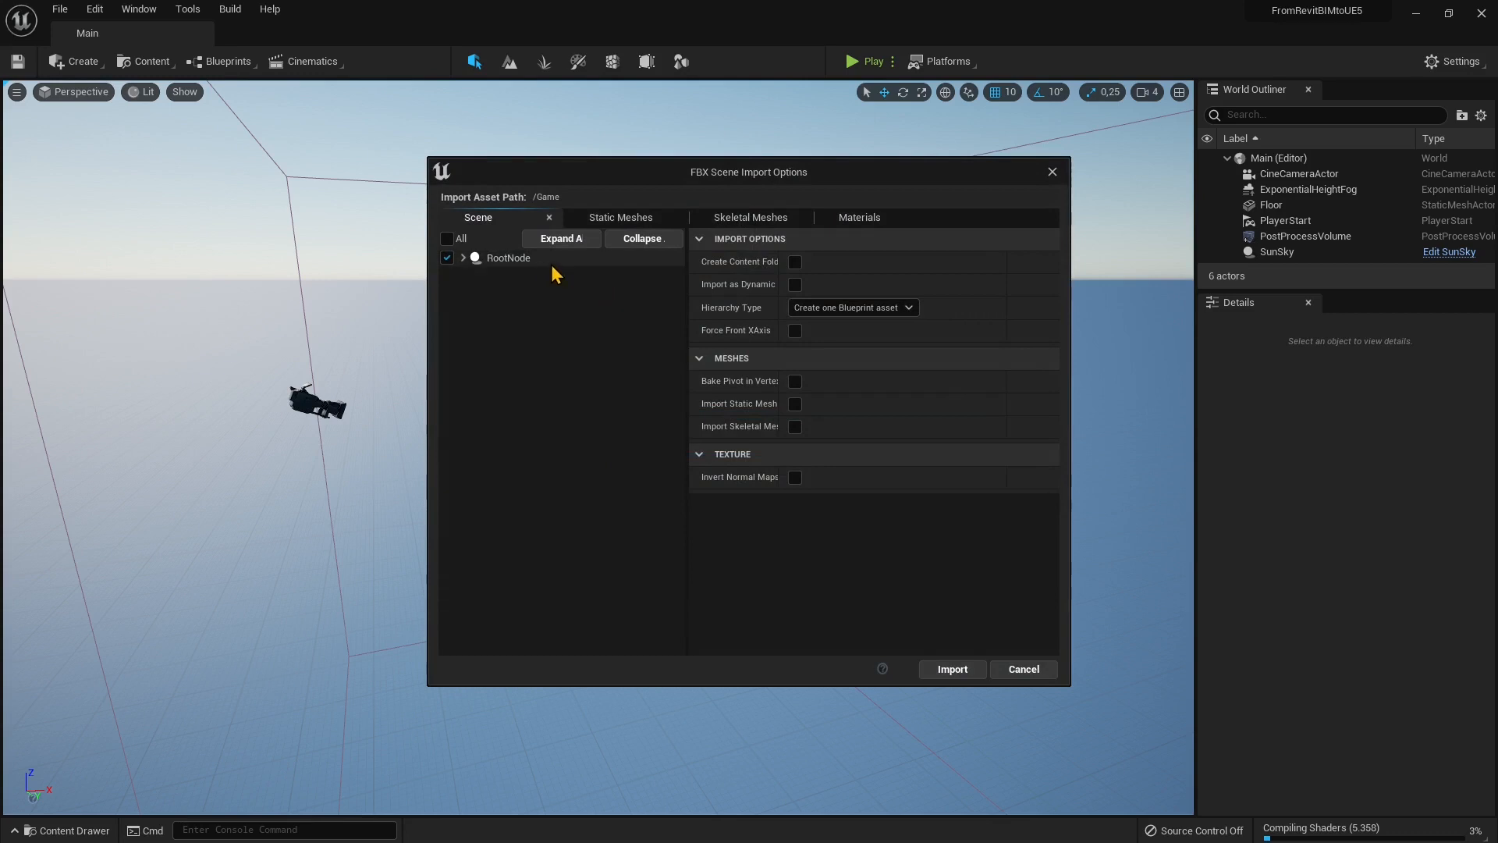
# - Examine all the model elements listed under RootNode in the FBX scene import options
pyautogui.click(463, 259)
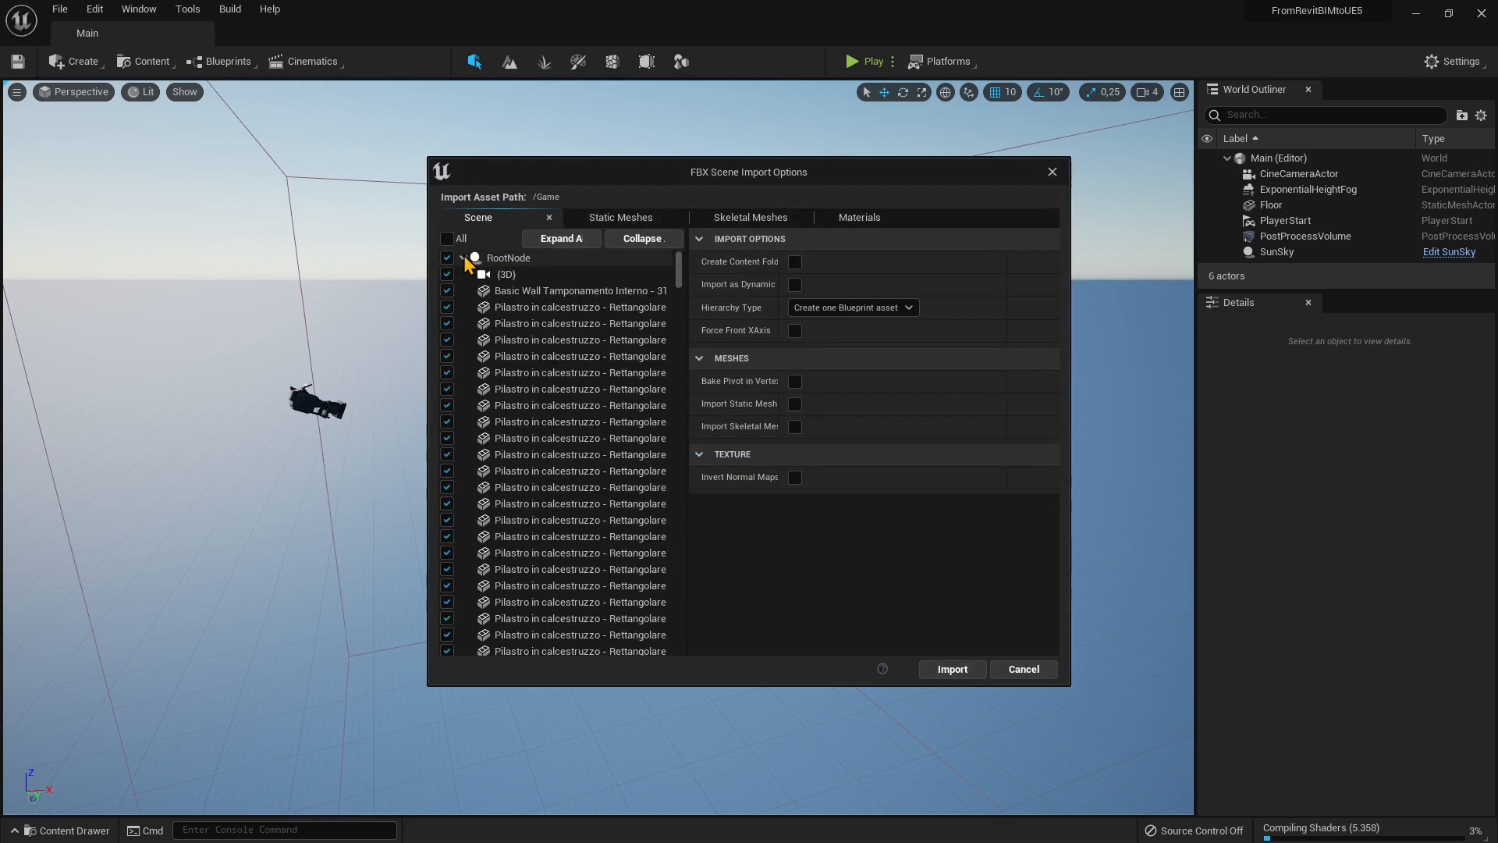
pyautogui.scroll(-5, 548, 427)
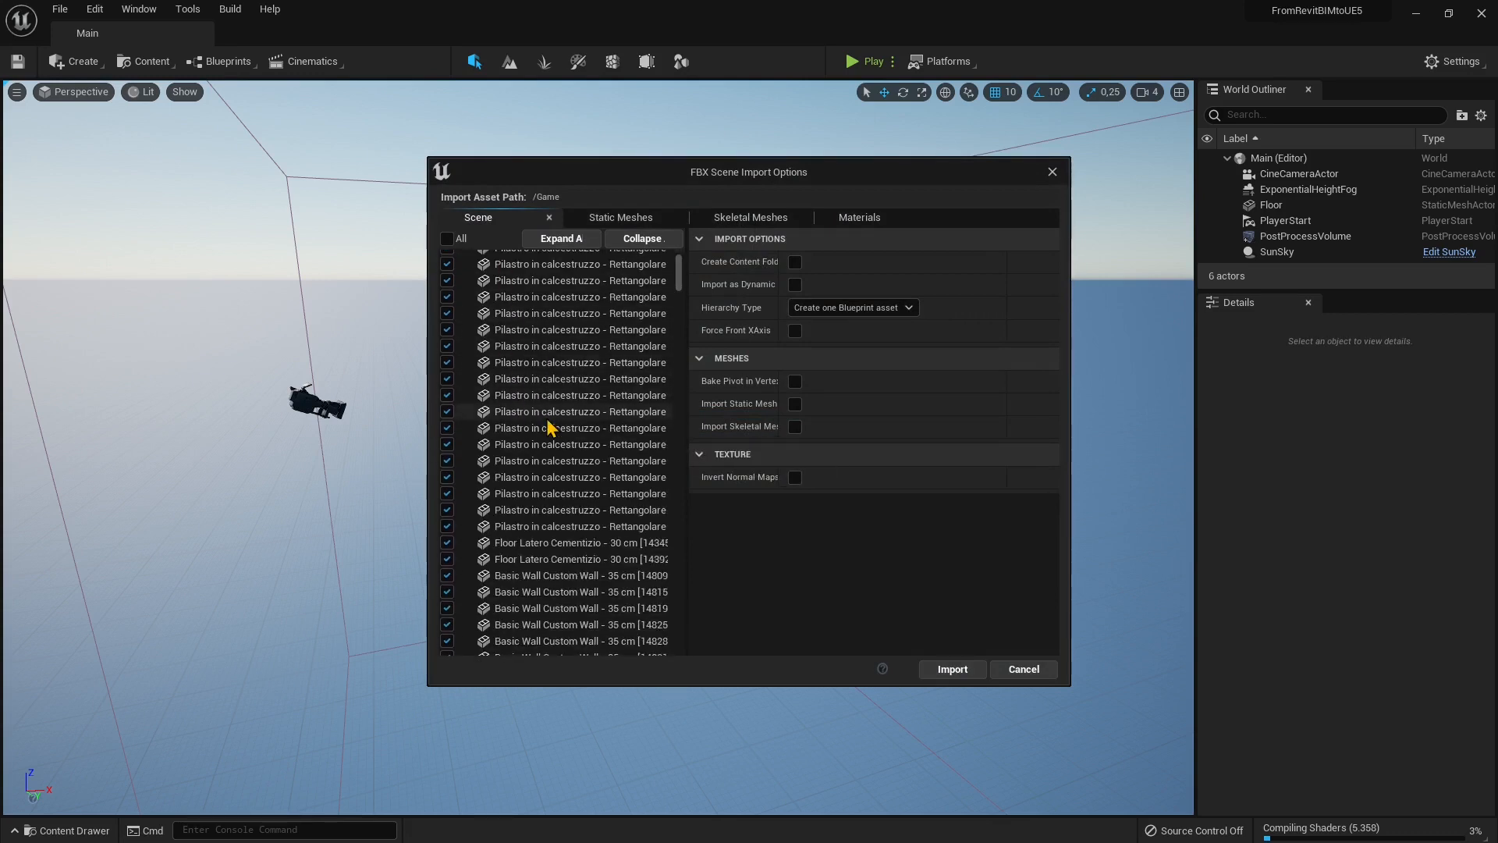
pyautogui.scroll(-10, 549, 428)
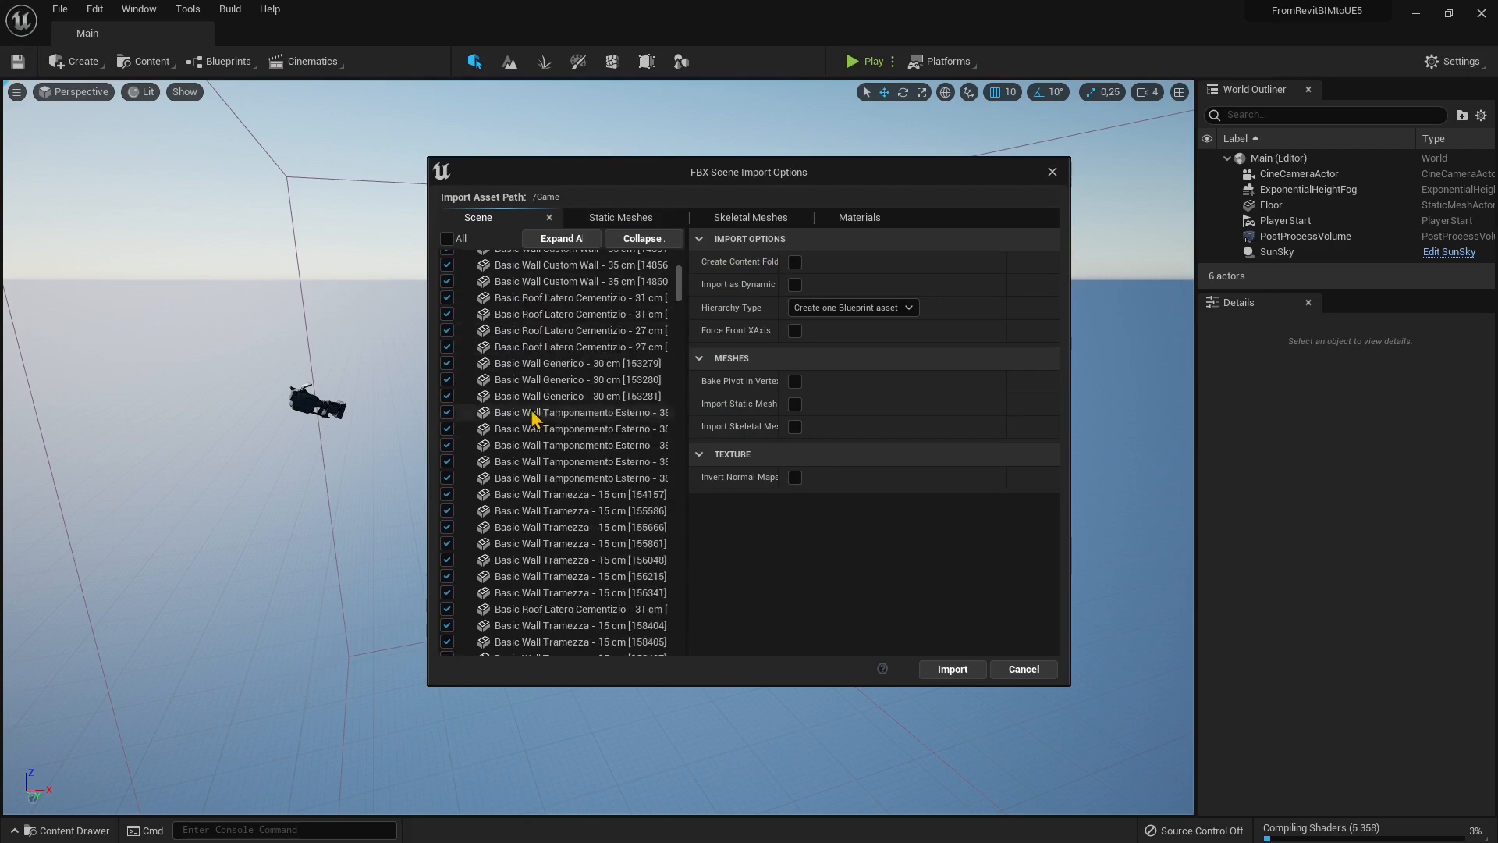
pyautogui.scroll(-15, 534, 418)
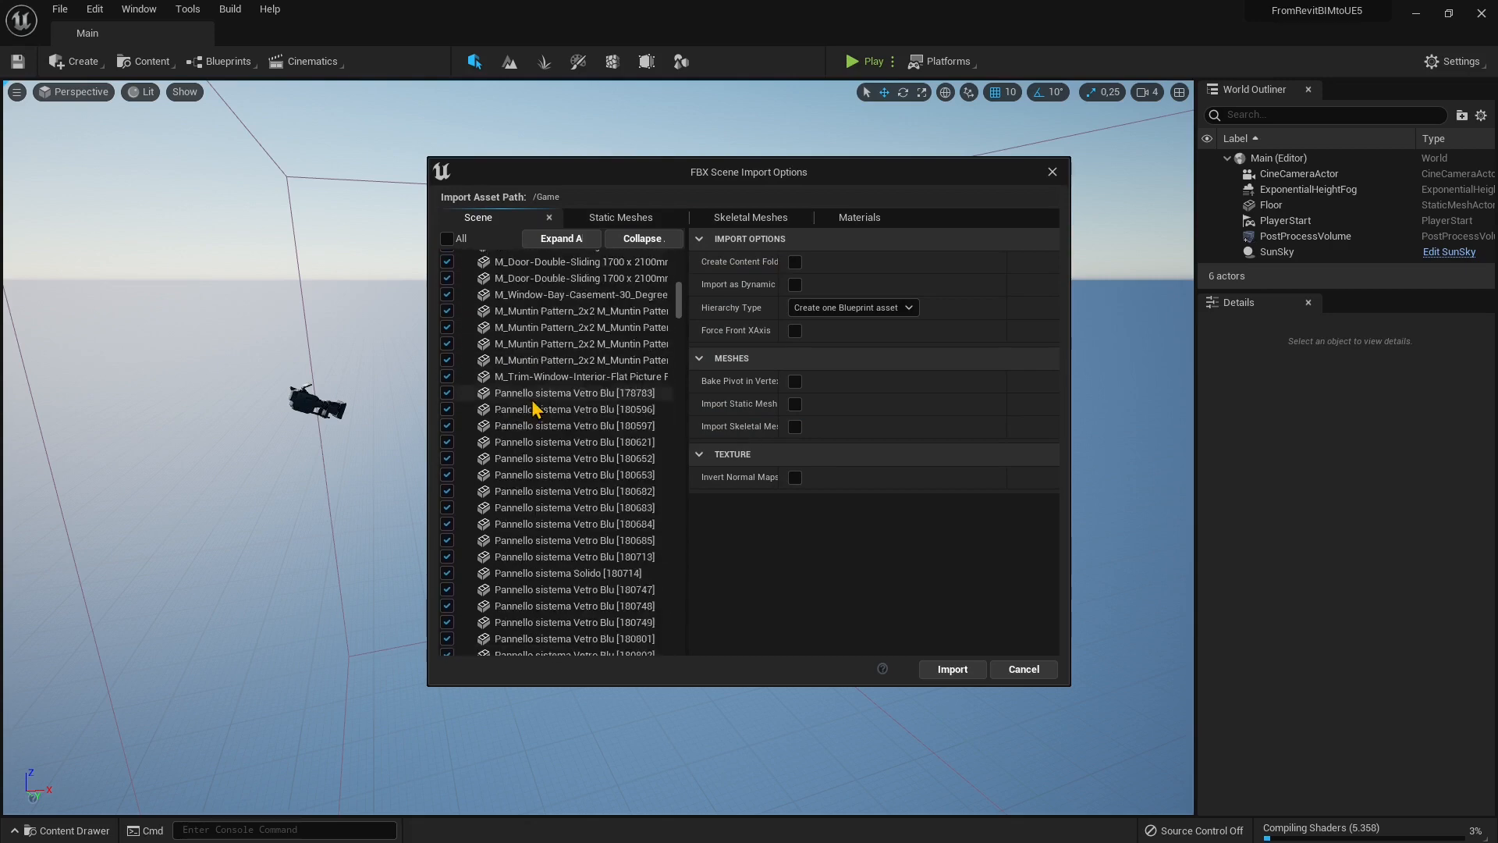
pyautogui.scroll(-3, 535, 409)
pyautogui.moveTo(677, 316); pyautogui.dragTo(679, 646)
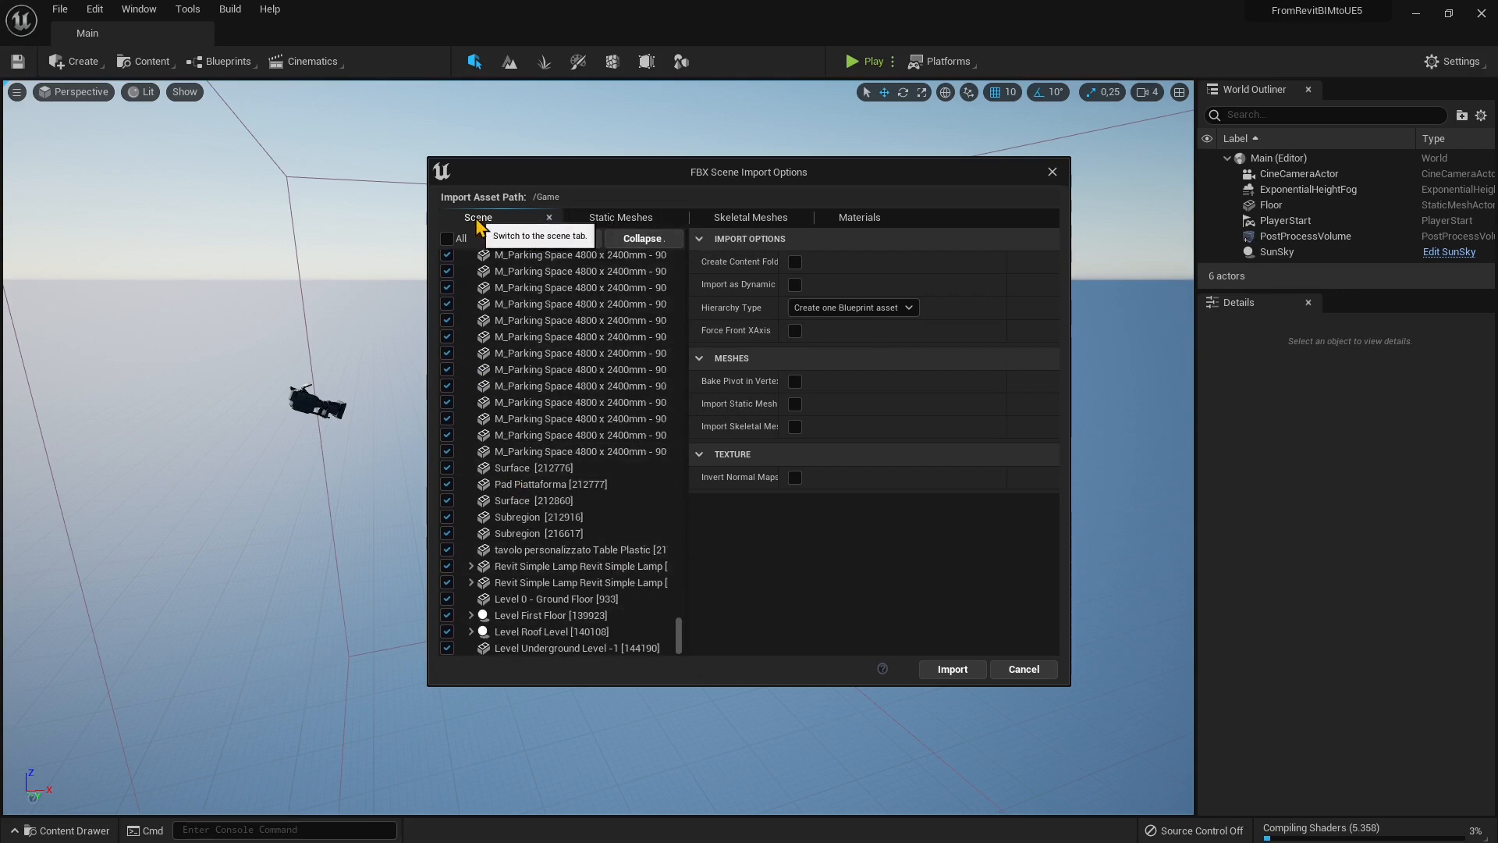
# - Review the static mesh, skeletal mesh and material options, and import the FBX scene with the default settings
pyautogui.click(614, 223)
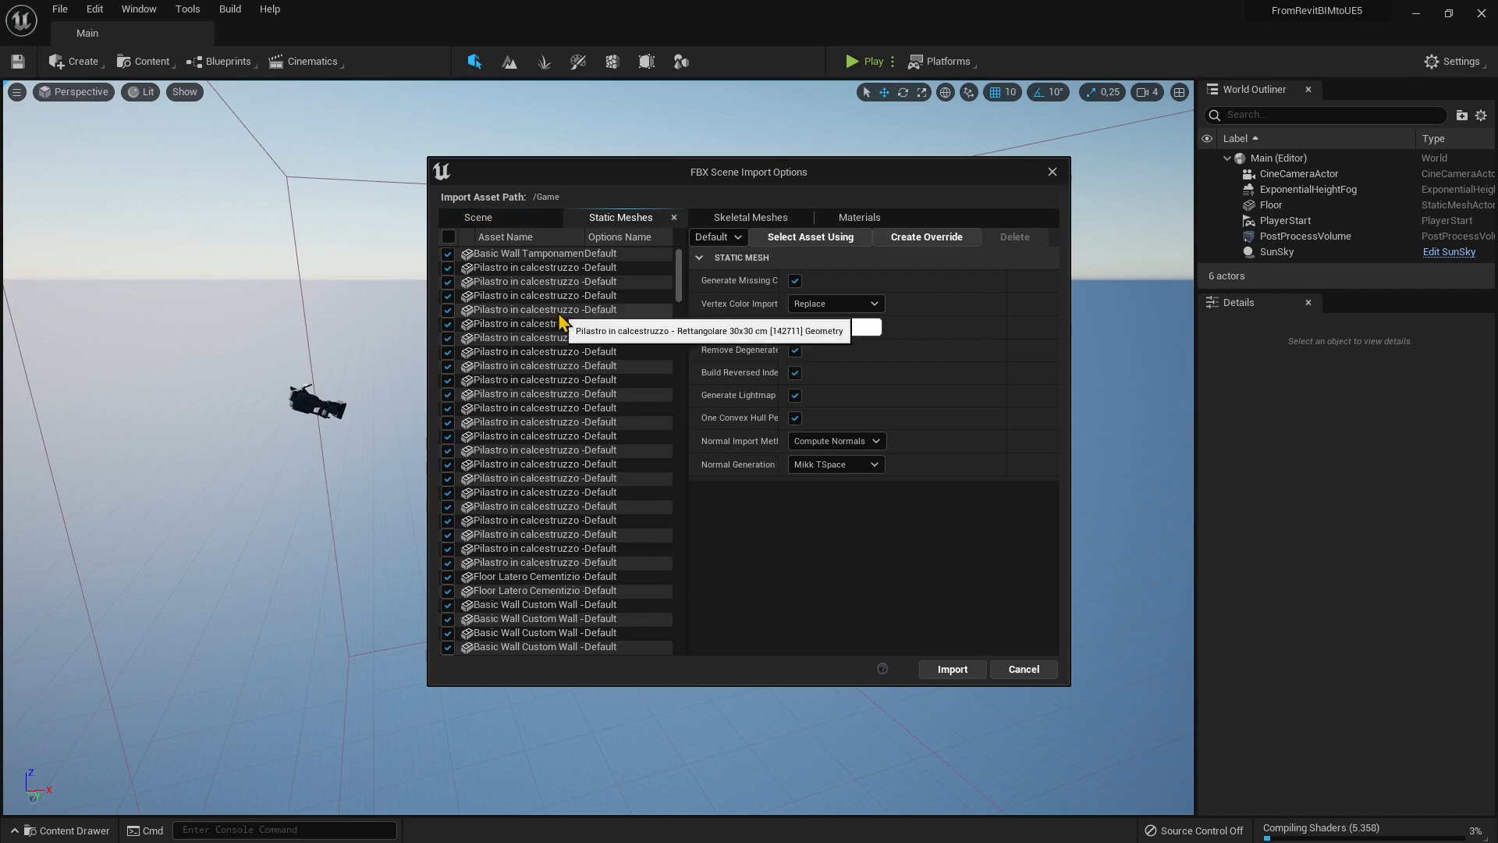
pyautogui.moveTo(679, 281)
pyautogui.mouseDown()
pyautogui.moveTo(687, 606)
pyautogui.moveTo(690, 262)
pyautogui.mouseUp()
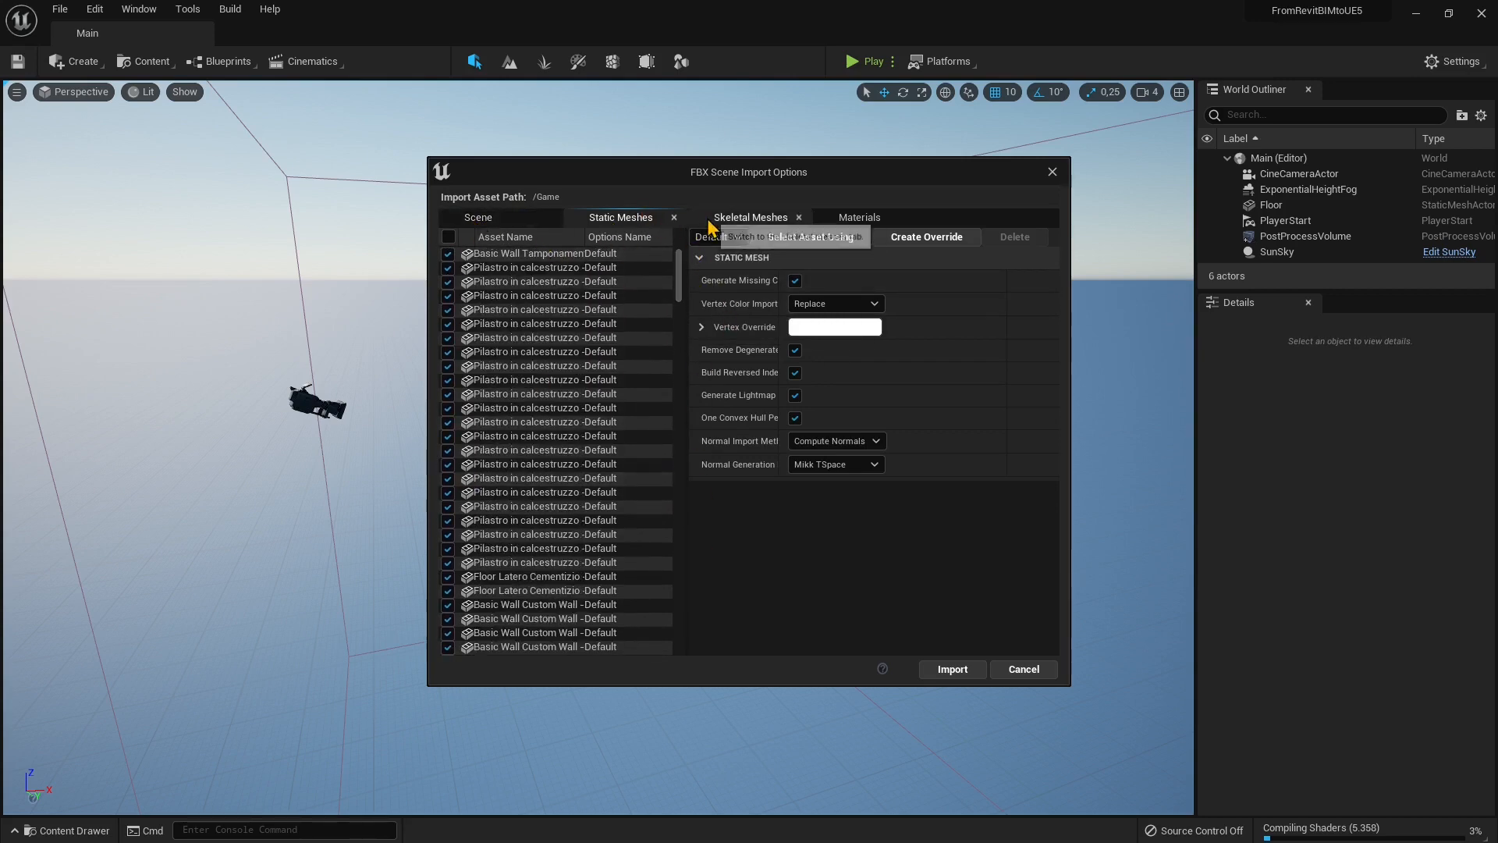
pyautogui.click(747, 218)
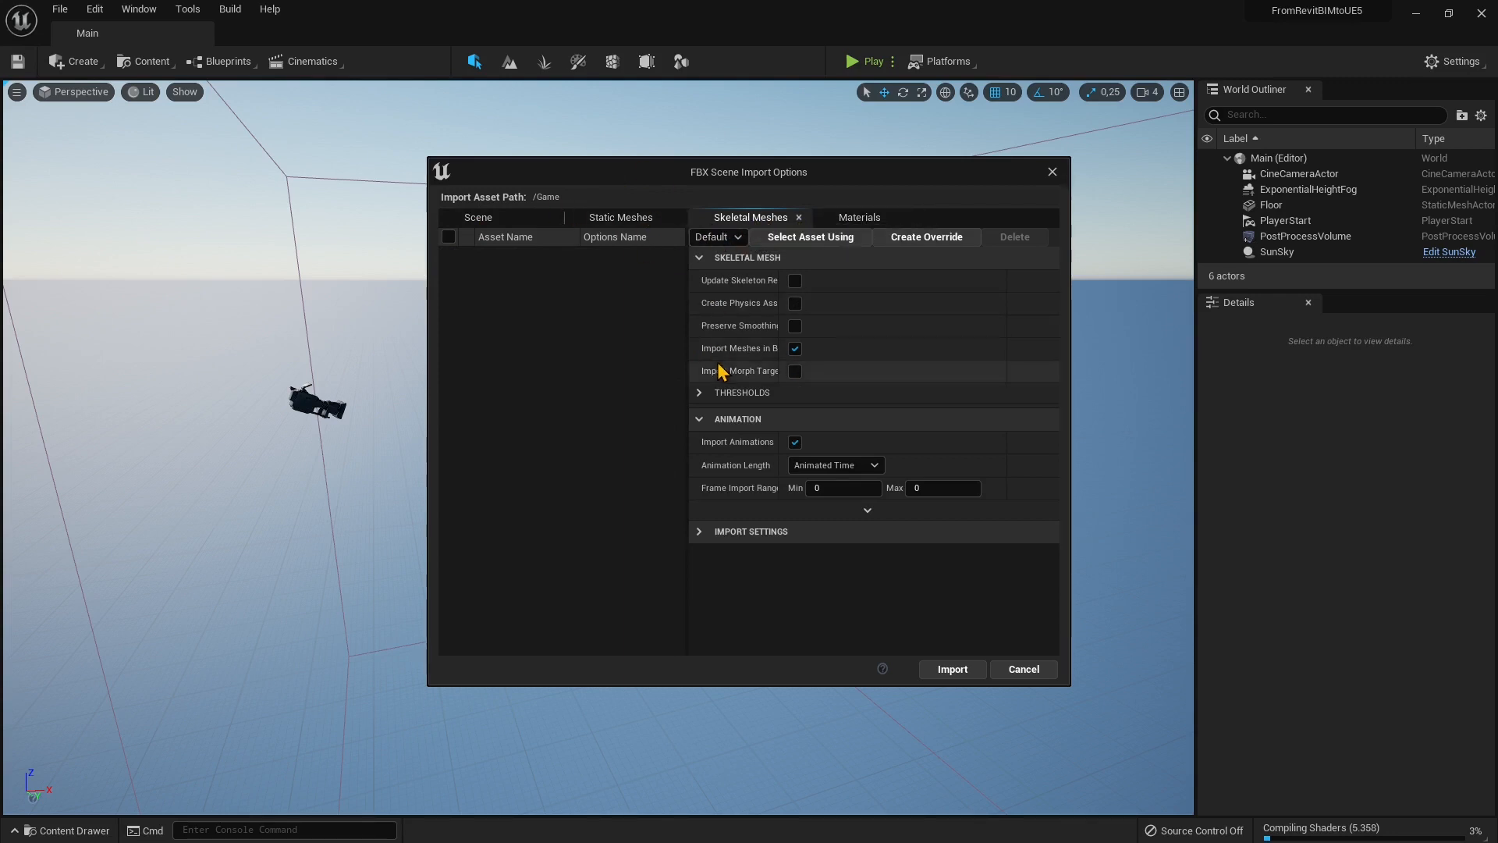
pyautogui.click(630, 218)
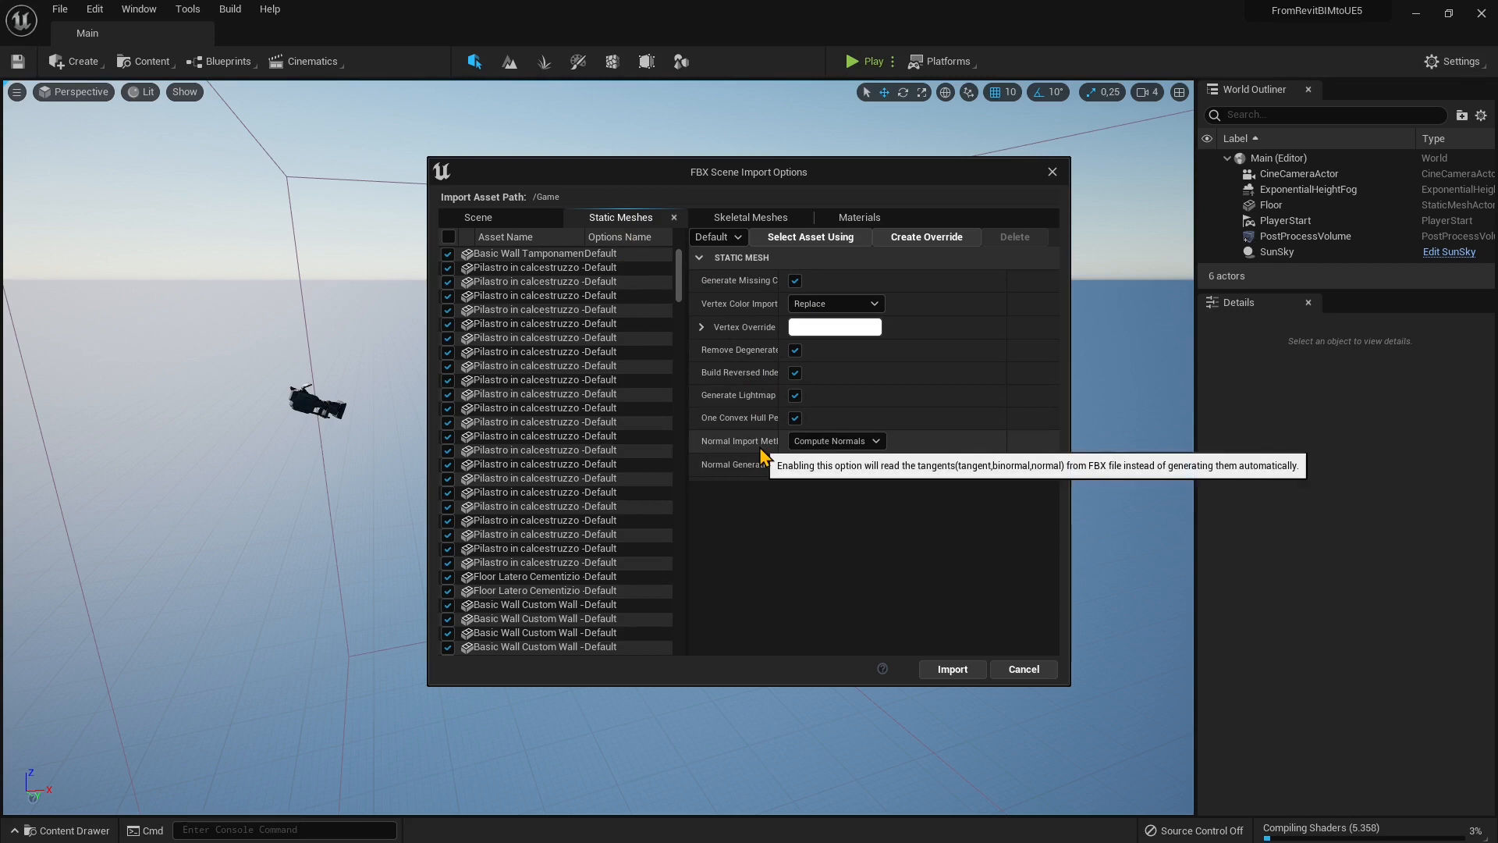
pyautogui.click(878, 220)
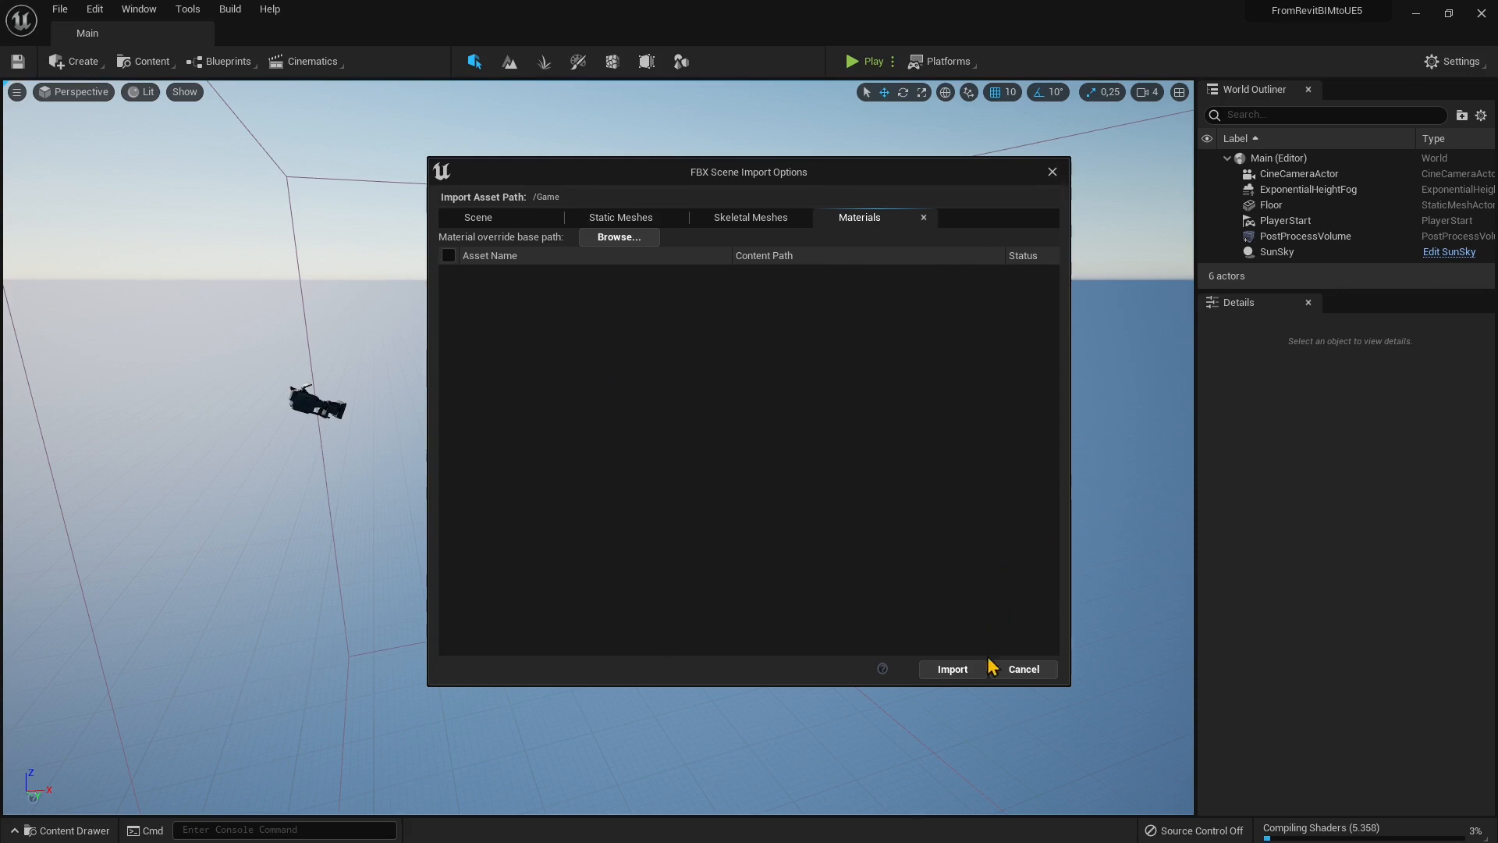
pyautogui.click(955, 670)
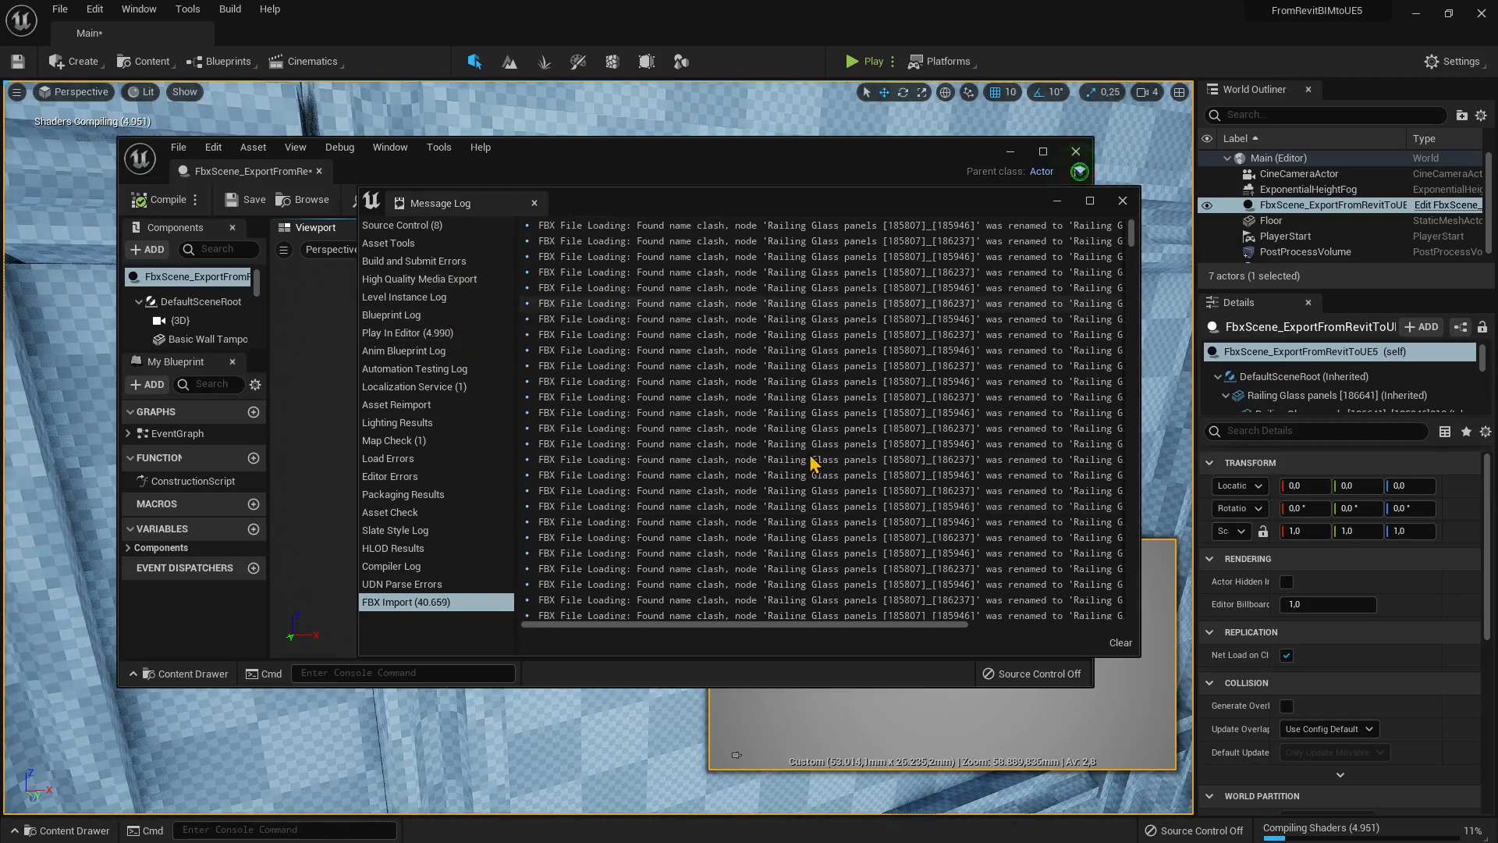
# - Read through the FBX Import messages in the message log down to the face material warnings, and close the log
pyautogui.scroll(-2, 811, 460)
pyautogui.scroll(-14, 812, 456)
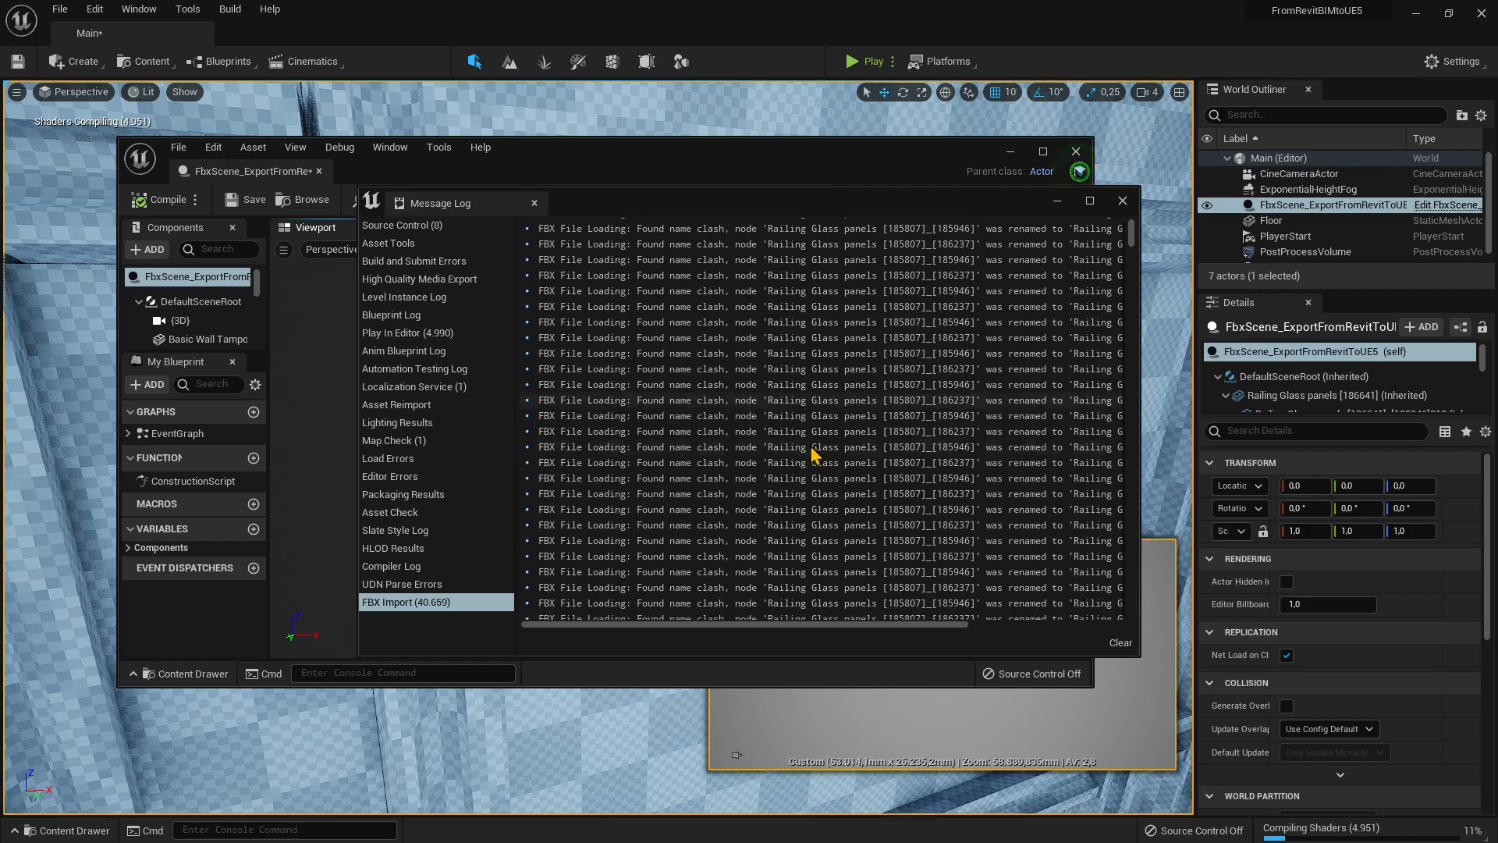
pyautogui.scroll(-3, 811, 452)
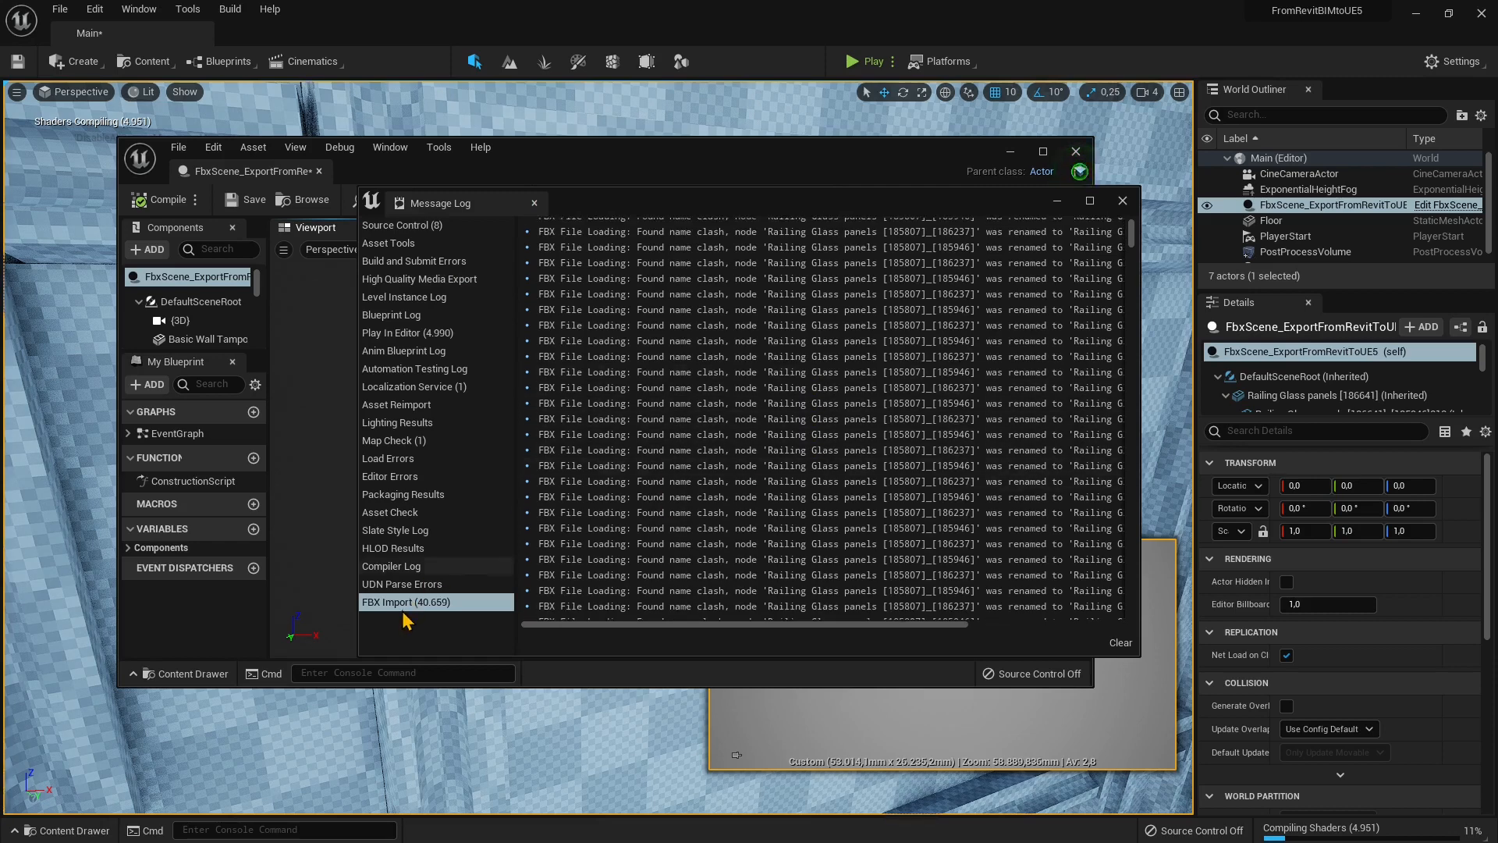
pyautogui.scroll(-4, 739, 546)
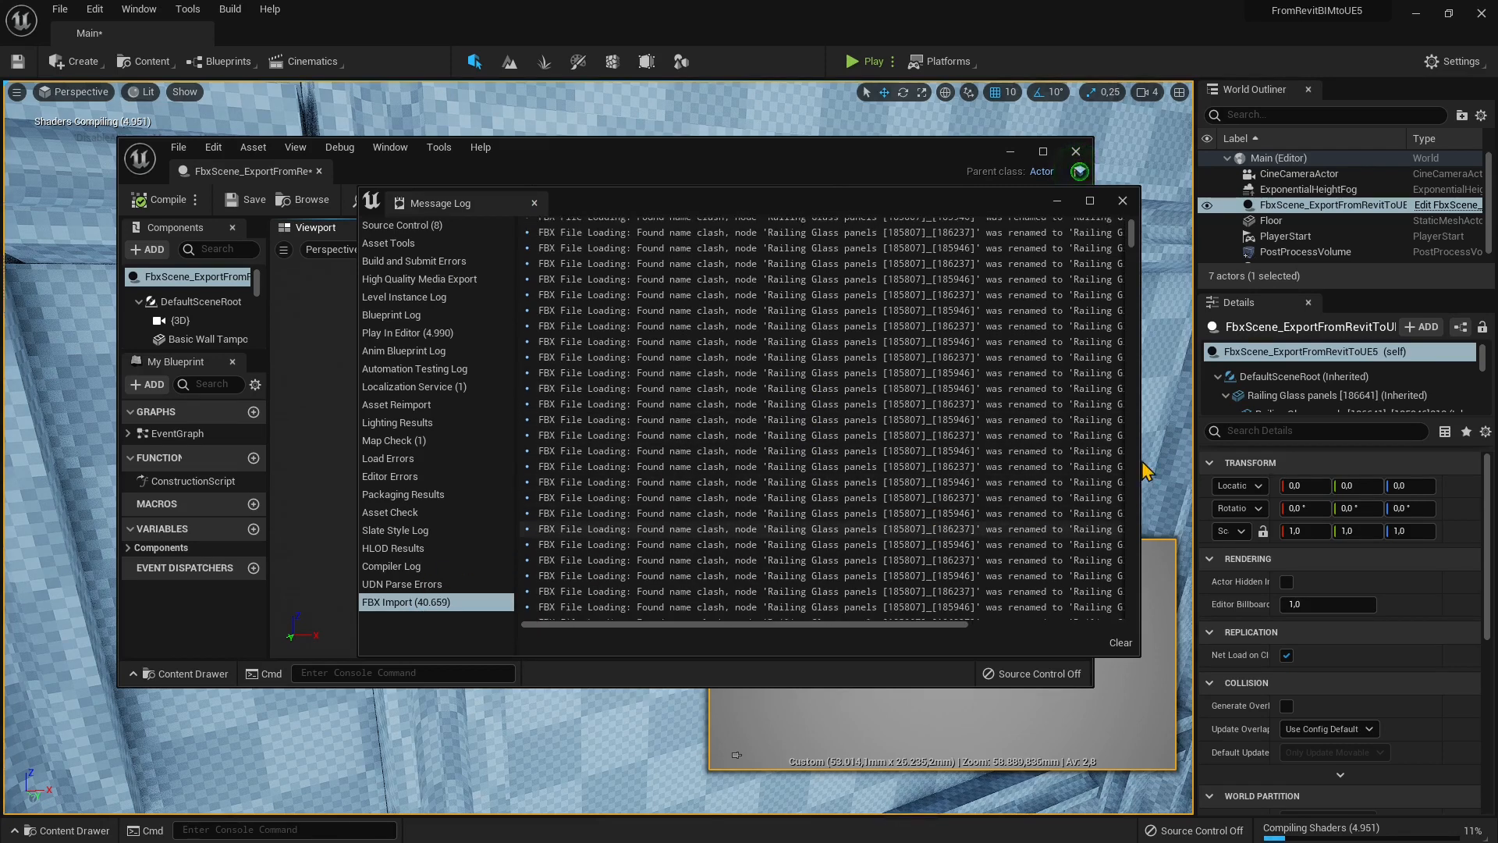
pyautogui.moveTo(1135, 246); pyautogui.dragTo(1131, 601)
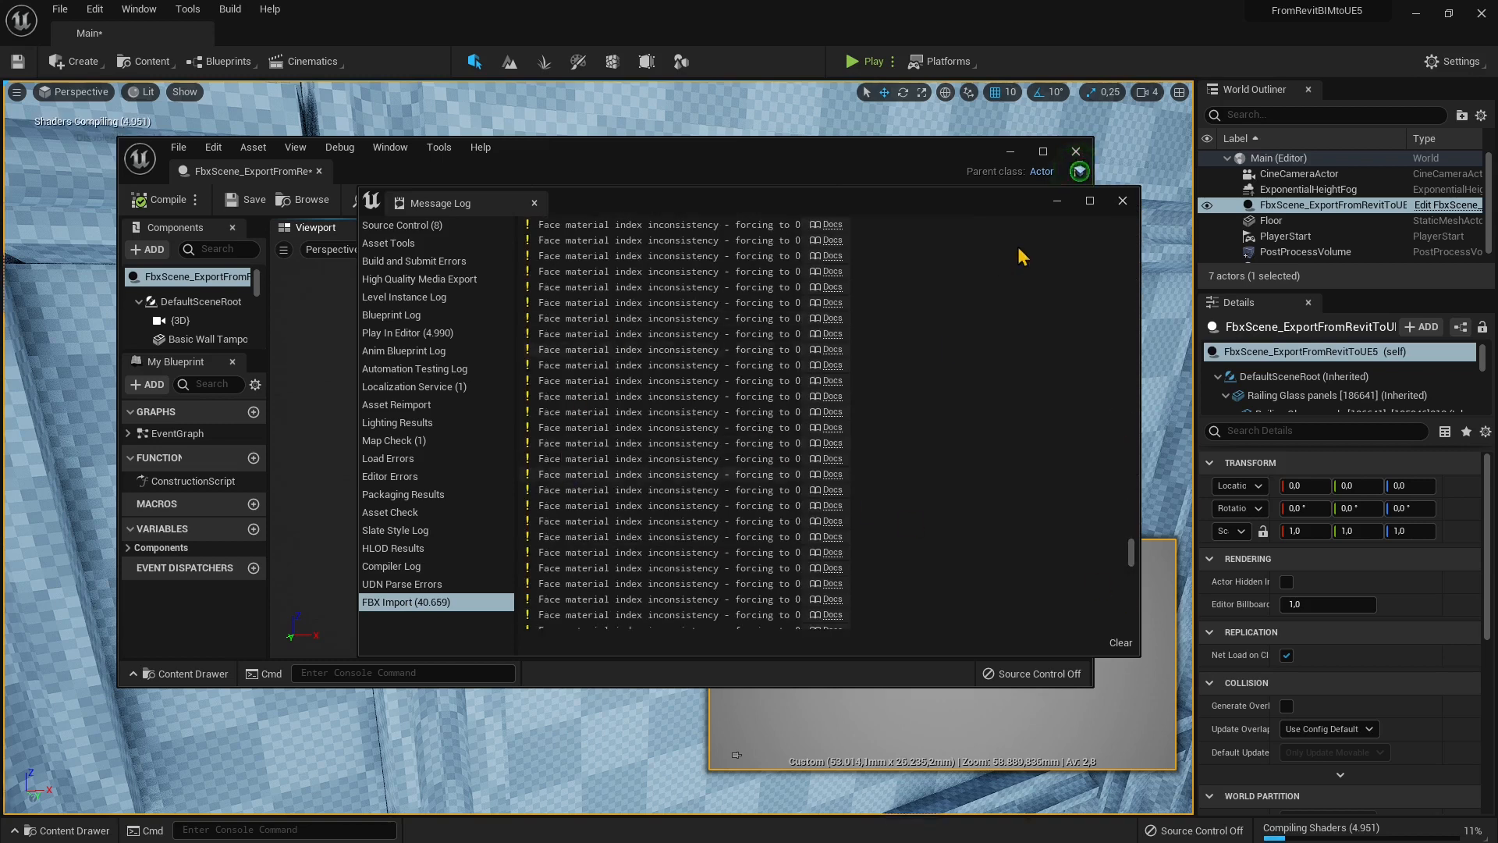
pyautogui.click(1123, 201)
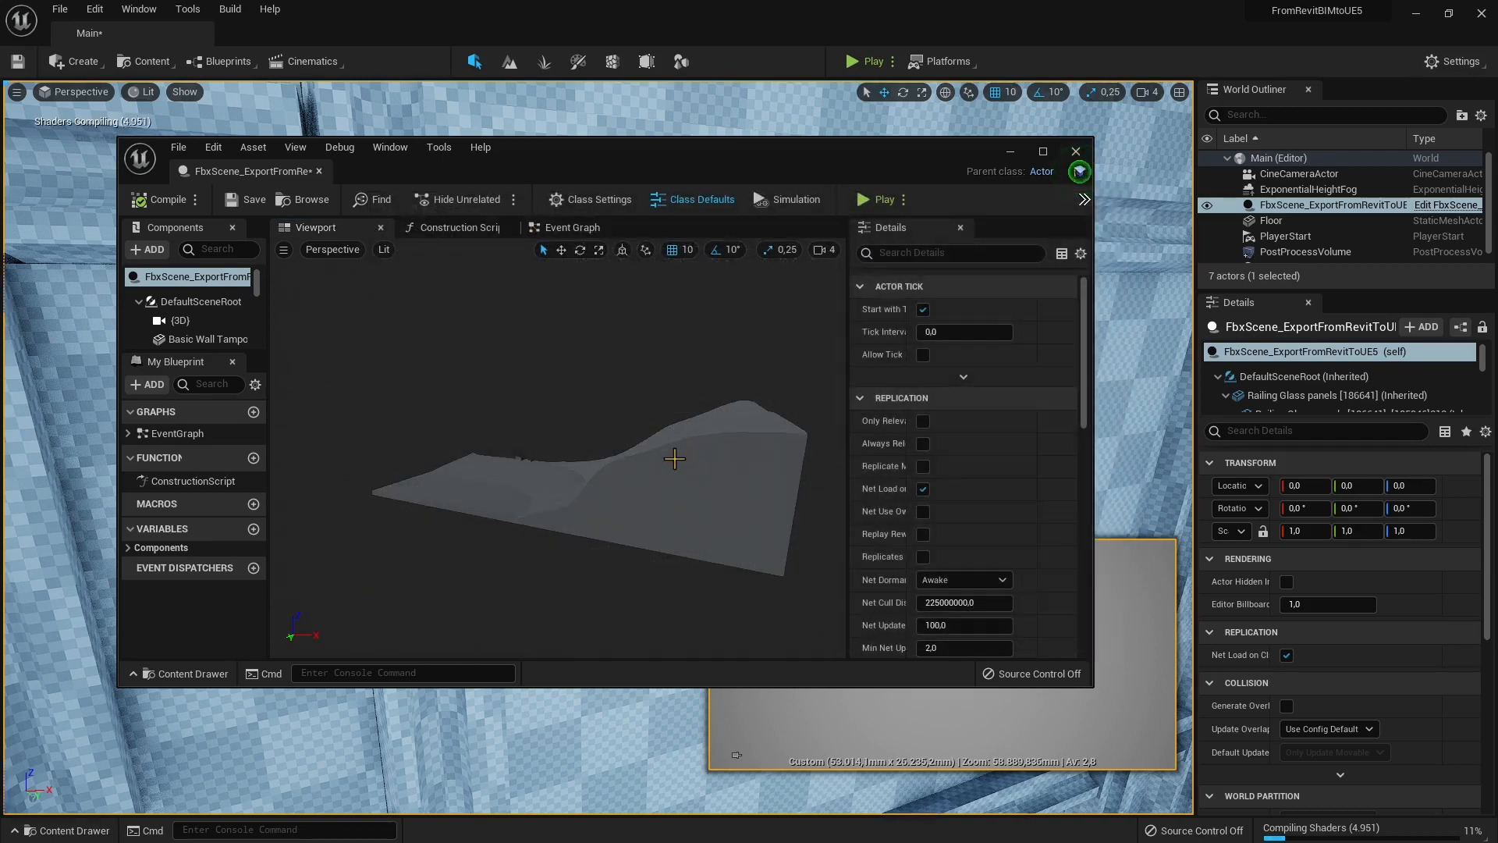
# - Inspect the terrain surface in the imported scene's Blueprint viewport and close the Blueprint editor
pyautogui.moveTo(549, 501)
pyautogui.mouseDown(button='right')
pyautogui.moveTo(608, 521)
pyautogui.moveTo(543, 507)
pyautogui.moveTo(561, 508)
pyautogui.mouseUp(button='right')
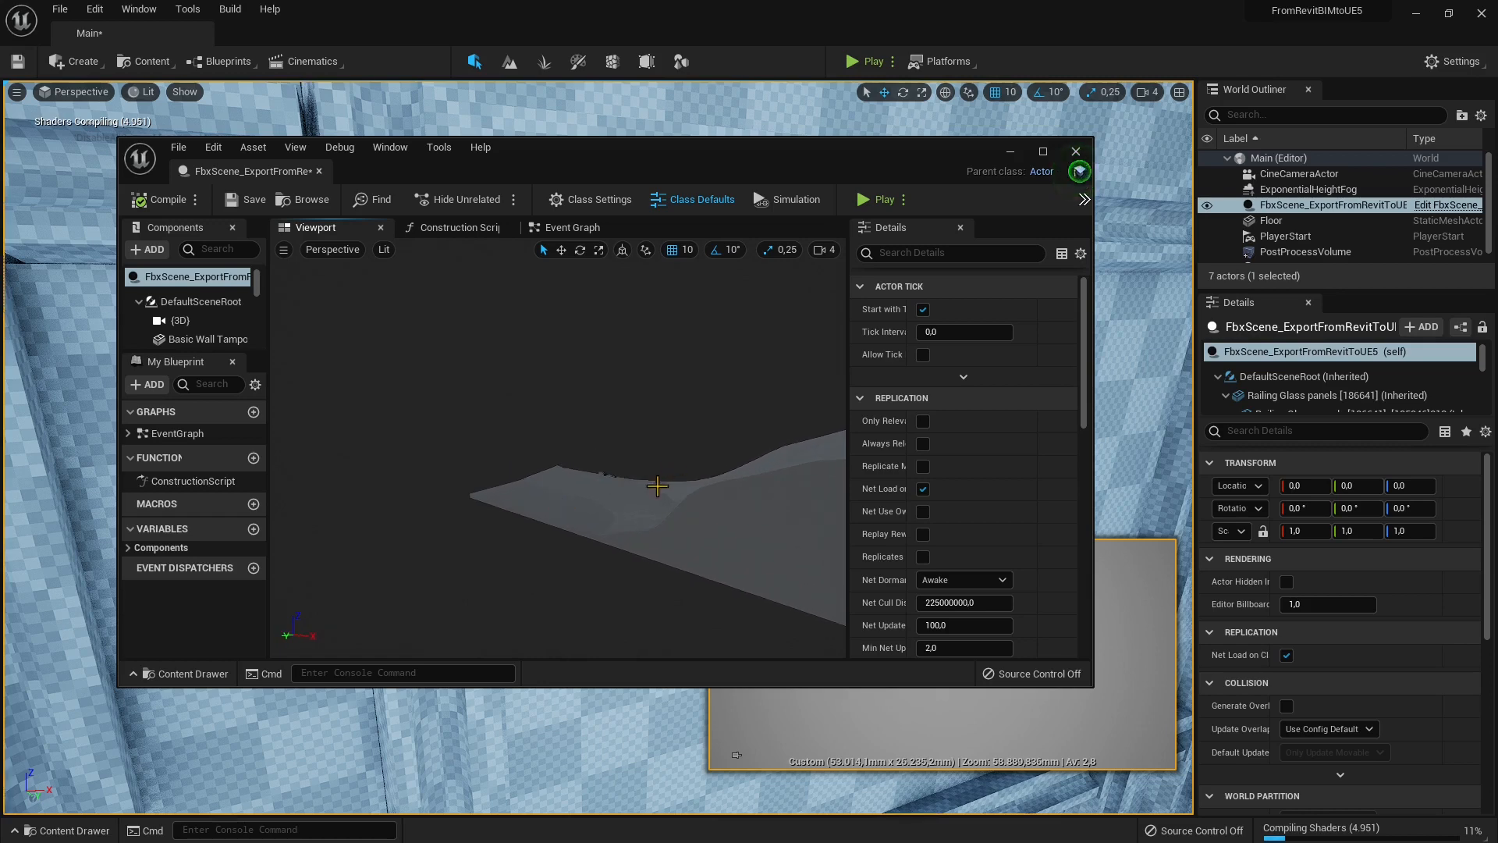
pyautogui.click(610, 493)
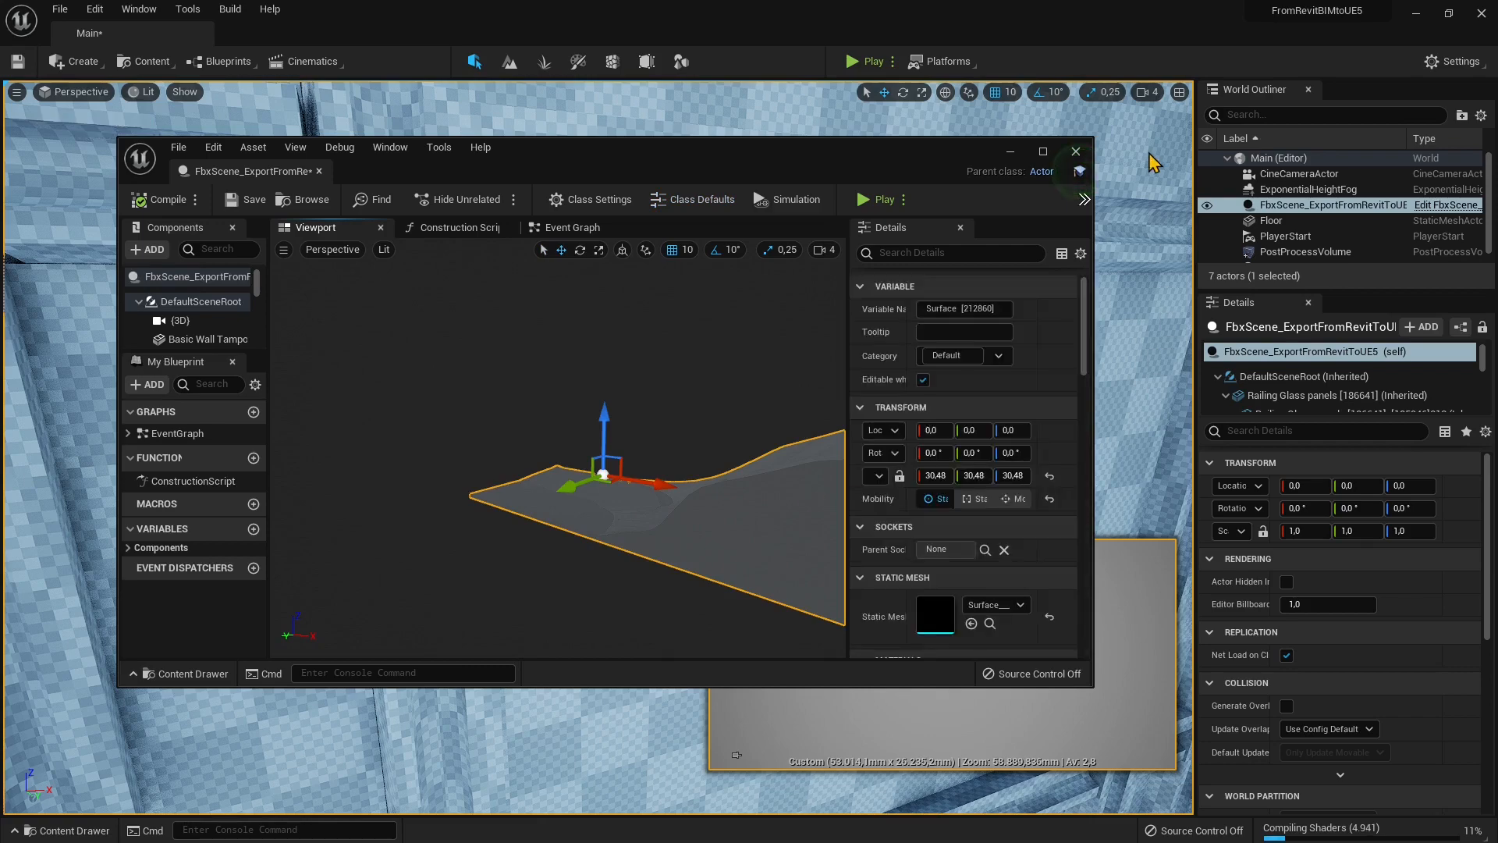
pyautogui.click(1075, 151)
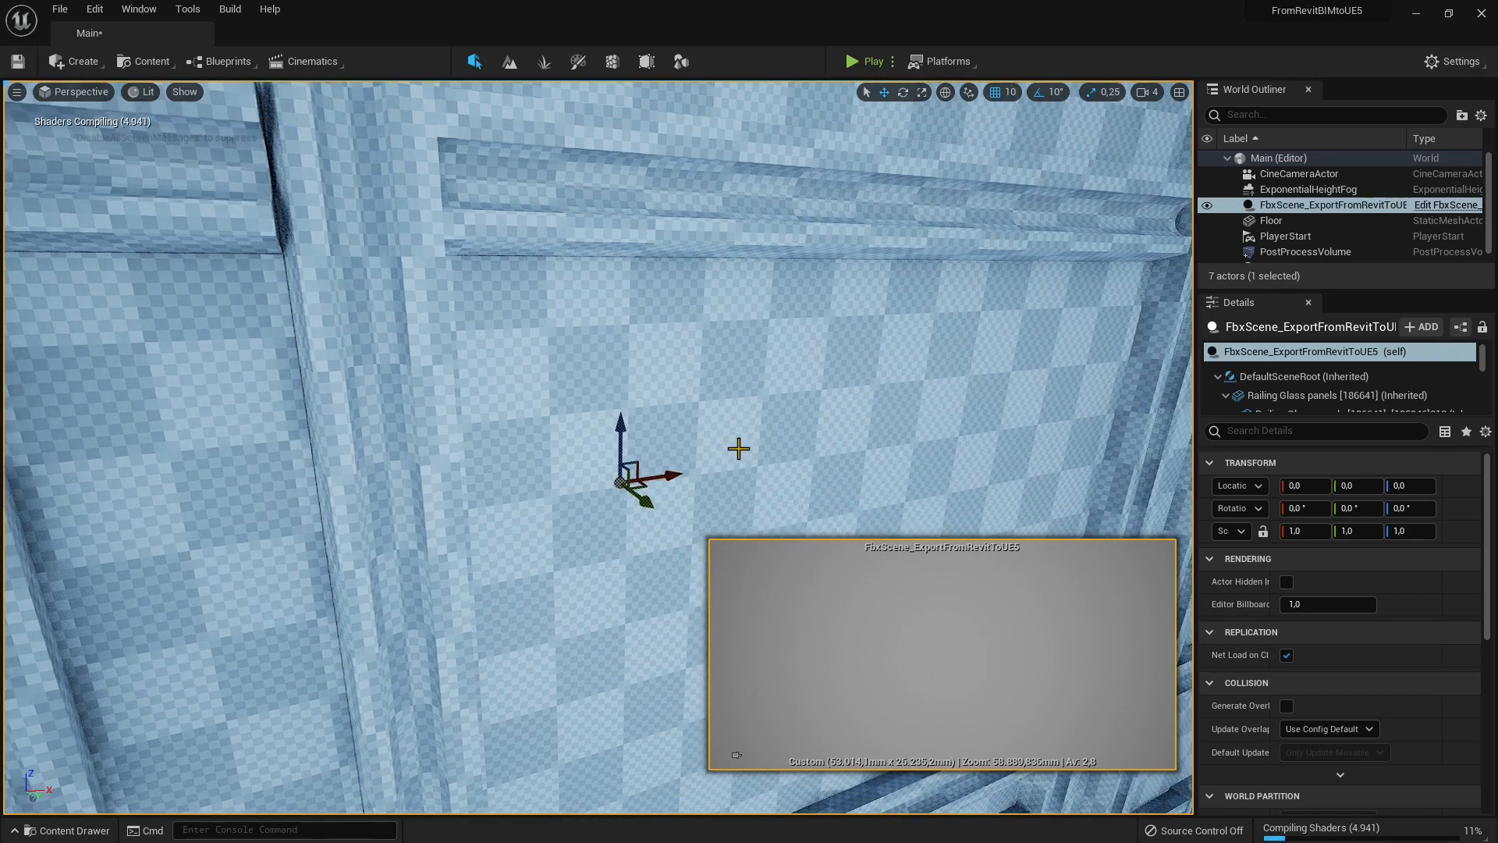
# - Set the viewport camera speed to 6 and back away from the imported building until it is seen whole on its terrain
pyautogui.moveTo(790, 385); pyautogui.dragTo(997, 334, button='right')
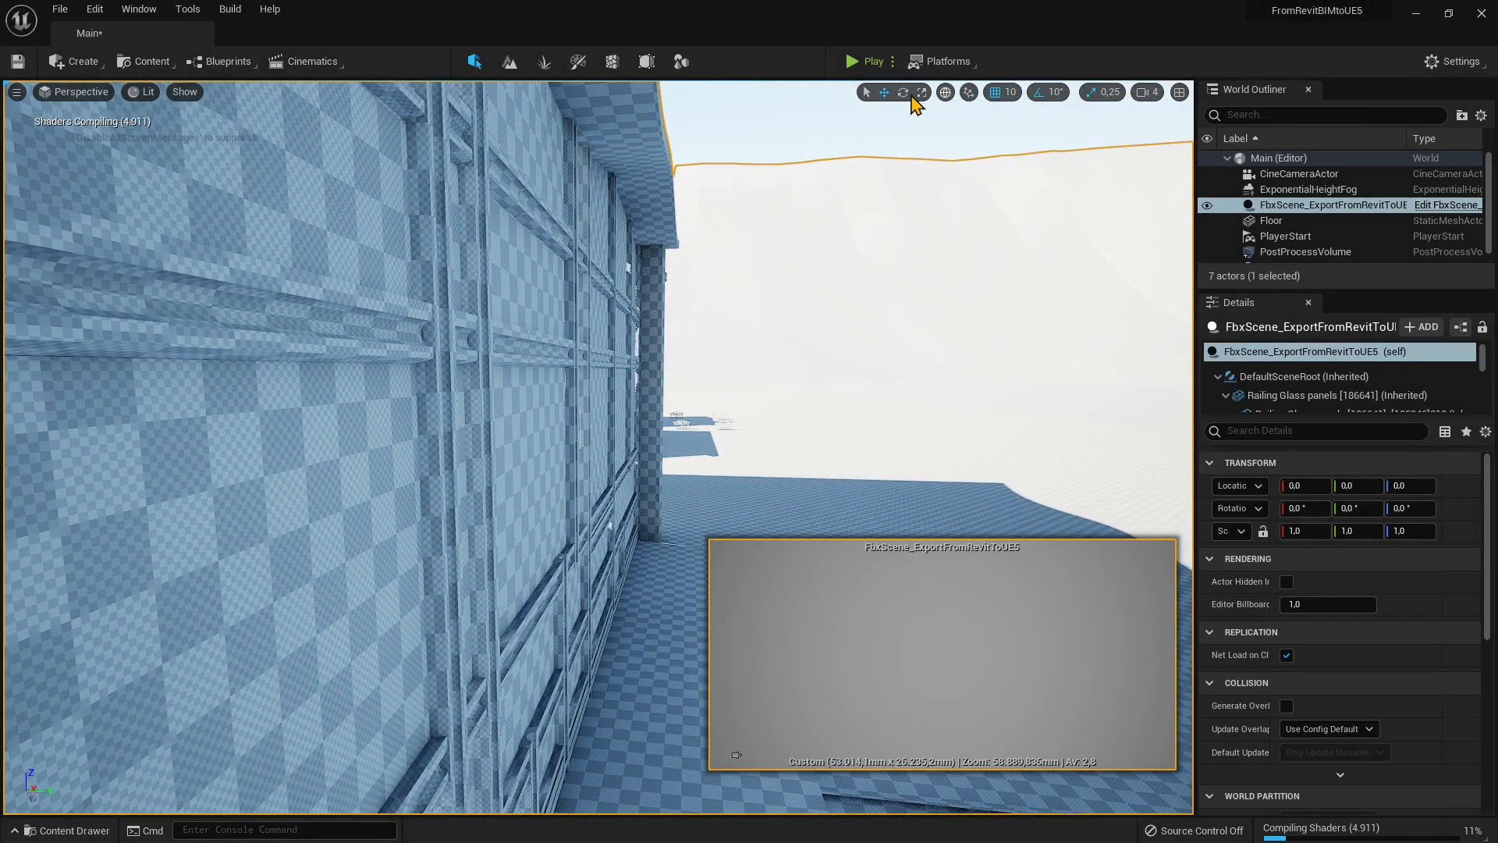
pyautogui.click(1147, 92)
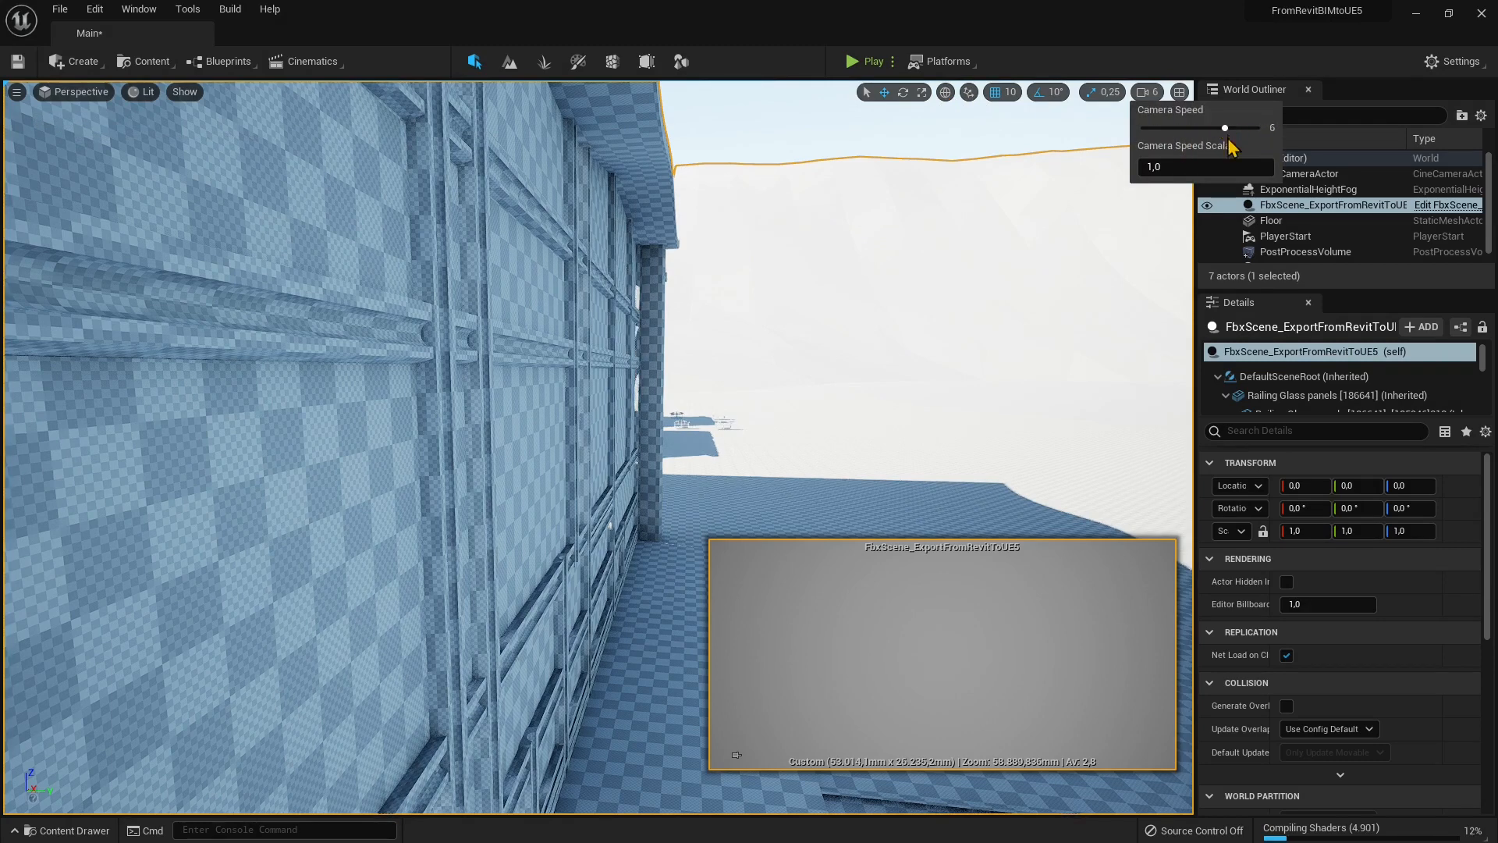
pyautogui.moveTo(769, 321)
pyautogui.mouseDown(button='right')
pyautogui.moveTo(741, 405)
pyautogui.moveTo(710, 422)
pyautogui.moveTo(702, 406)
pyautogui.moveTo(647, 414)
pyautogui.moveTo(717, 398)
pyautogui.moveTo(762, 324)
pyautogui.mouseUp(button='right')
pyautogui.press('s')
pyautogui.press('a')
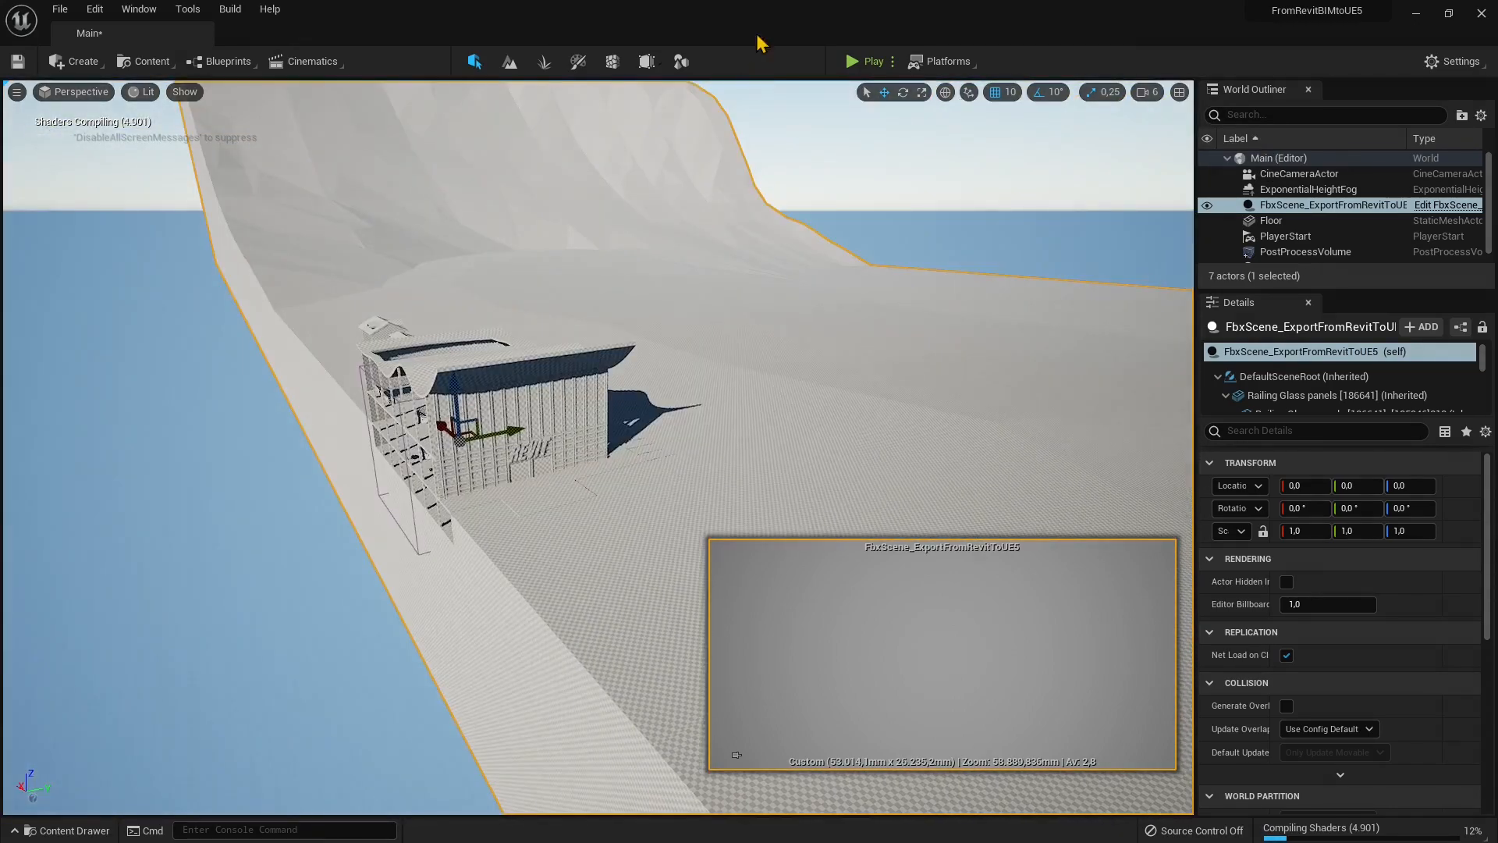
# - Examine the main building's curved roof, slatted facade and open interior floors from several angles
pyautogui.moveTo(461, 310); pyautogui.dragTo(565, 304, button='right')
pyautogui.press('a')
pyautogui.press('w')
pyautogui.press('d')
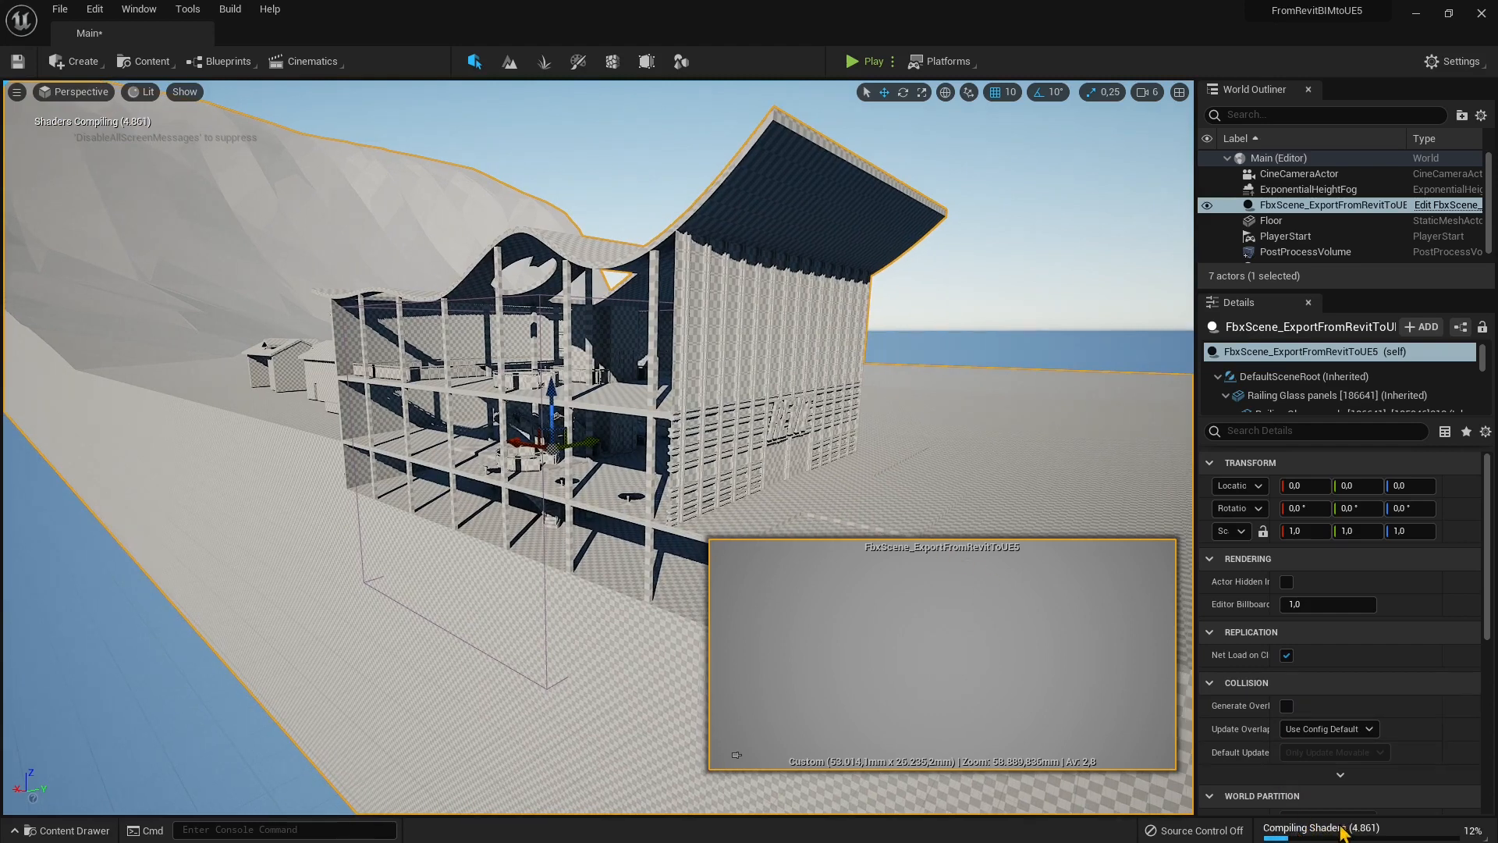
pyautogui.moveTo(559, 426)
pyautogui.mouseDown(button='right')
pyautogui.moveTo(590, 428)
pyautogui.moveTo(590, 406)
pyautogui.moveTo(593, 433)
pyautogui.moveTo(560, 412)
pyautogui.mouseUp(button='right')
pyautogui.press('a')
pyautogui.press('a')
pyautogui.press('w')
pyautogui.press('d')
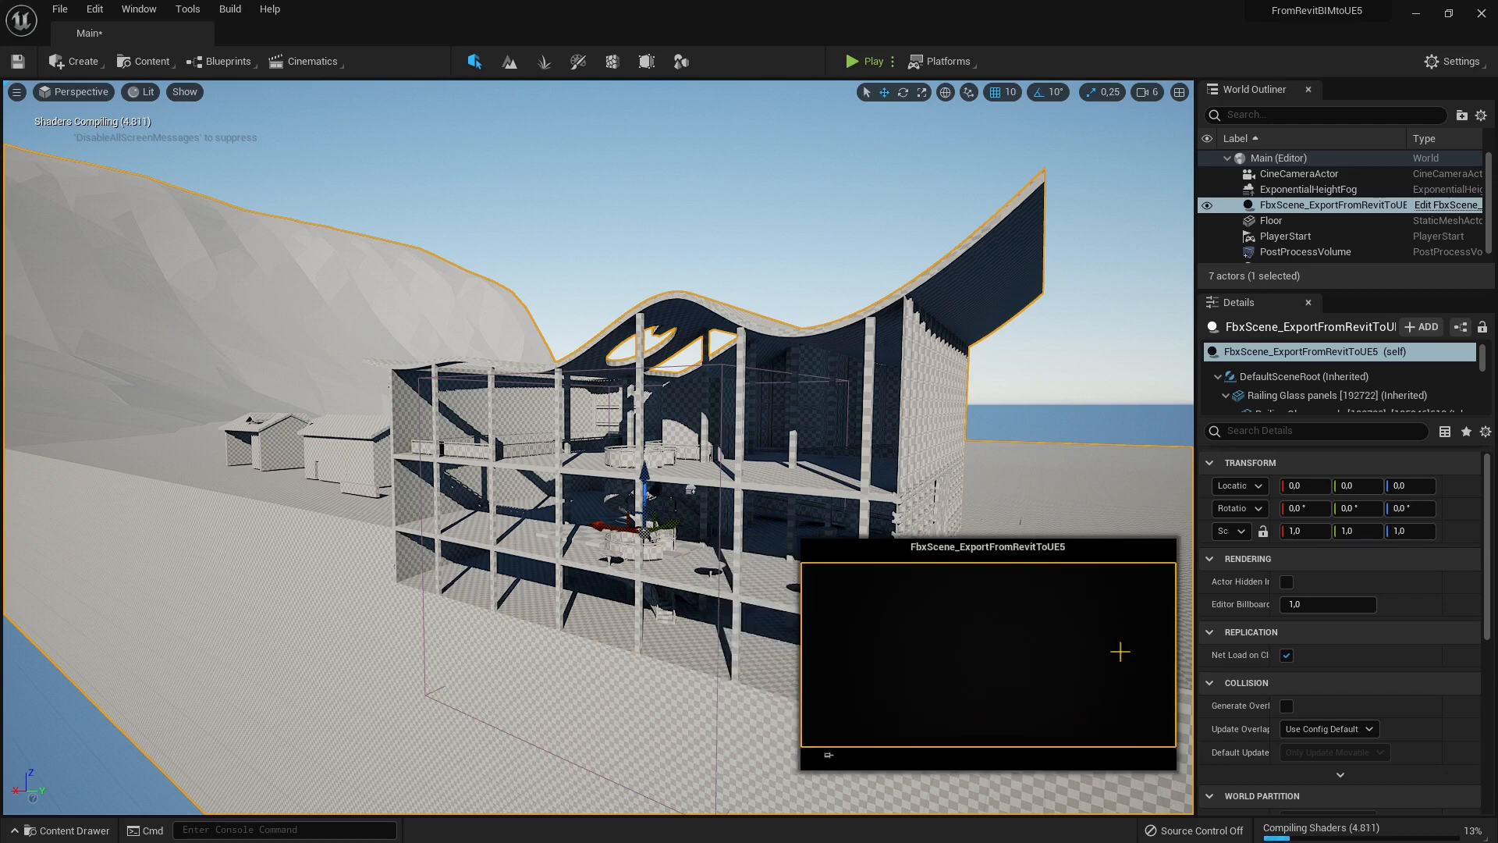
# - Fly through the imported site to examine the smaller houses and outdoor benches beside the main building
pyautogui.moveTo(598, 447)
pyautogui.mouseDown(button='right')
pyautogui.moveTo(620, 448)
pyautogui.moveTo(609, 468)
pyautogui.moveTo(538, 483)
pyautogui.moveTo(679, 468)
pyautogui.moveTo(753, 477)
pyautogui.moveTo(749, 507)
pyautogui.moveTo(726, 499)
pyautogui.moveTo(717, 437)
pyautogui.moveTo(733, 515)
pyautogui.moveTo(764, 507)
pyautogui.moveTo(760, 546)
pyautogui.moveTo(725, 523)
pyautogui.moveTo(741, 483)
pyautogui.moveTo(710, 500)
pyautogui.moveTo(714, 530)
pyautogui.moveTo(706, 437)
pyautogui.moveTo(679, 484)
pyautogui.moveTo(609, 515)
pyautogui.moveTo(538, 500)
pyautogui.moveTo(694, 499)
pyautogui.moveTo(583, 470)
pyautogui.mouseUp(button='right')
pyautogui.press('w')
pyautogui.press('s')
pyautogui.press('w')
pyautogui.press('s')
pyautogui.press('s')
pyautogui.press('w')
pyautogui.press('w')
pyautogui.press('s')
pyautogui.press('w')
pyautogui.press('d')
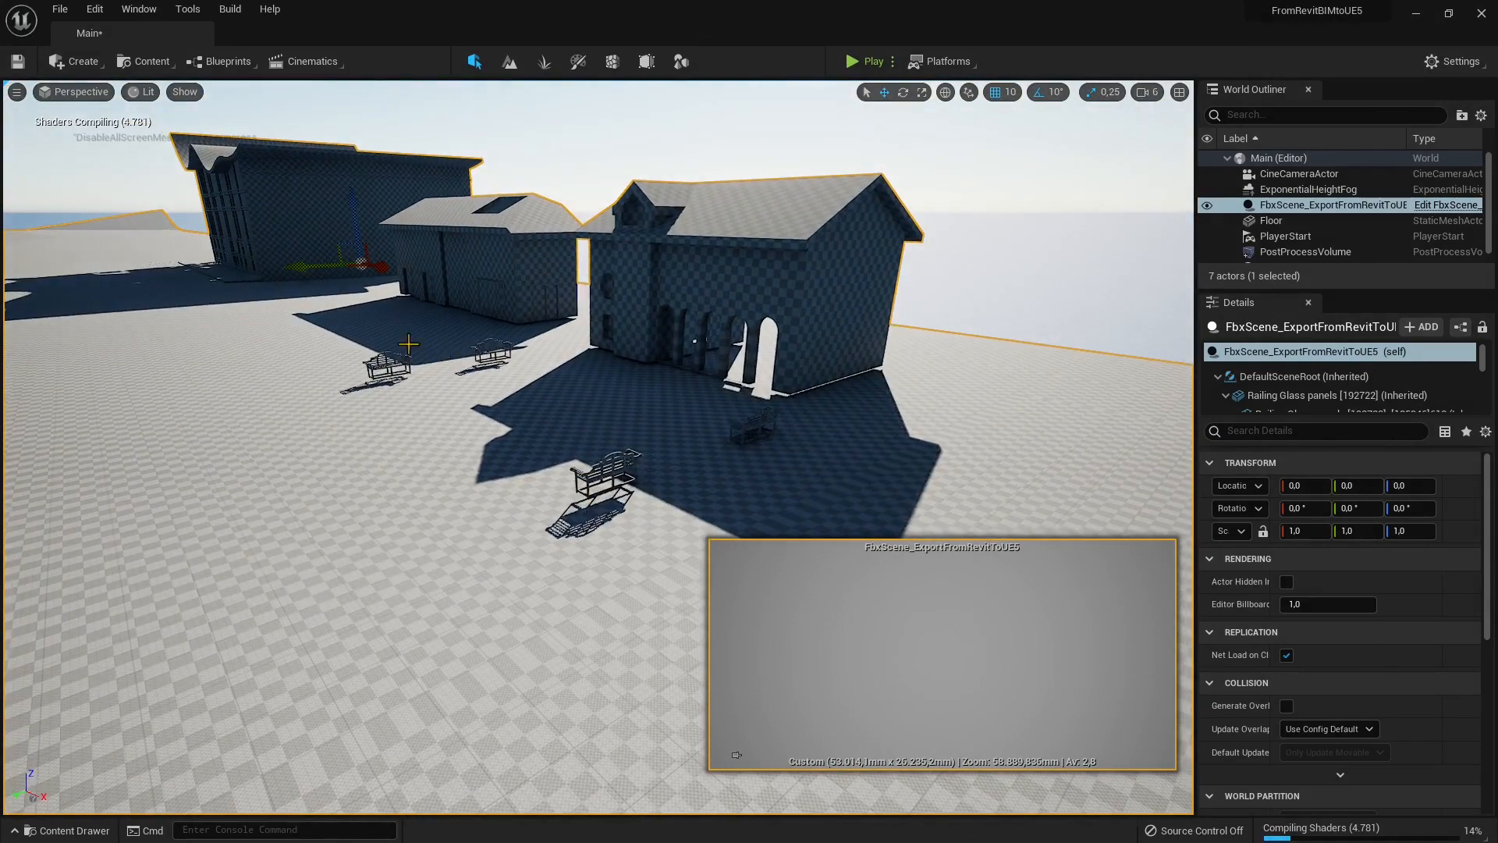
# - Fly around the far side of the smaller houses and back to the main building's open end to survey the whole site
pyautogui.press('d')
pyautogui.moveTo(409, 344); pyautogui.dragTo(156, 336, button='right')
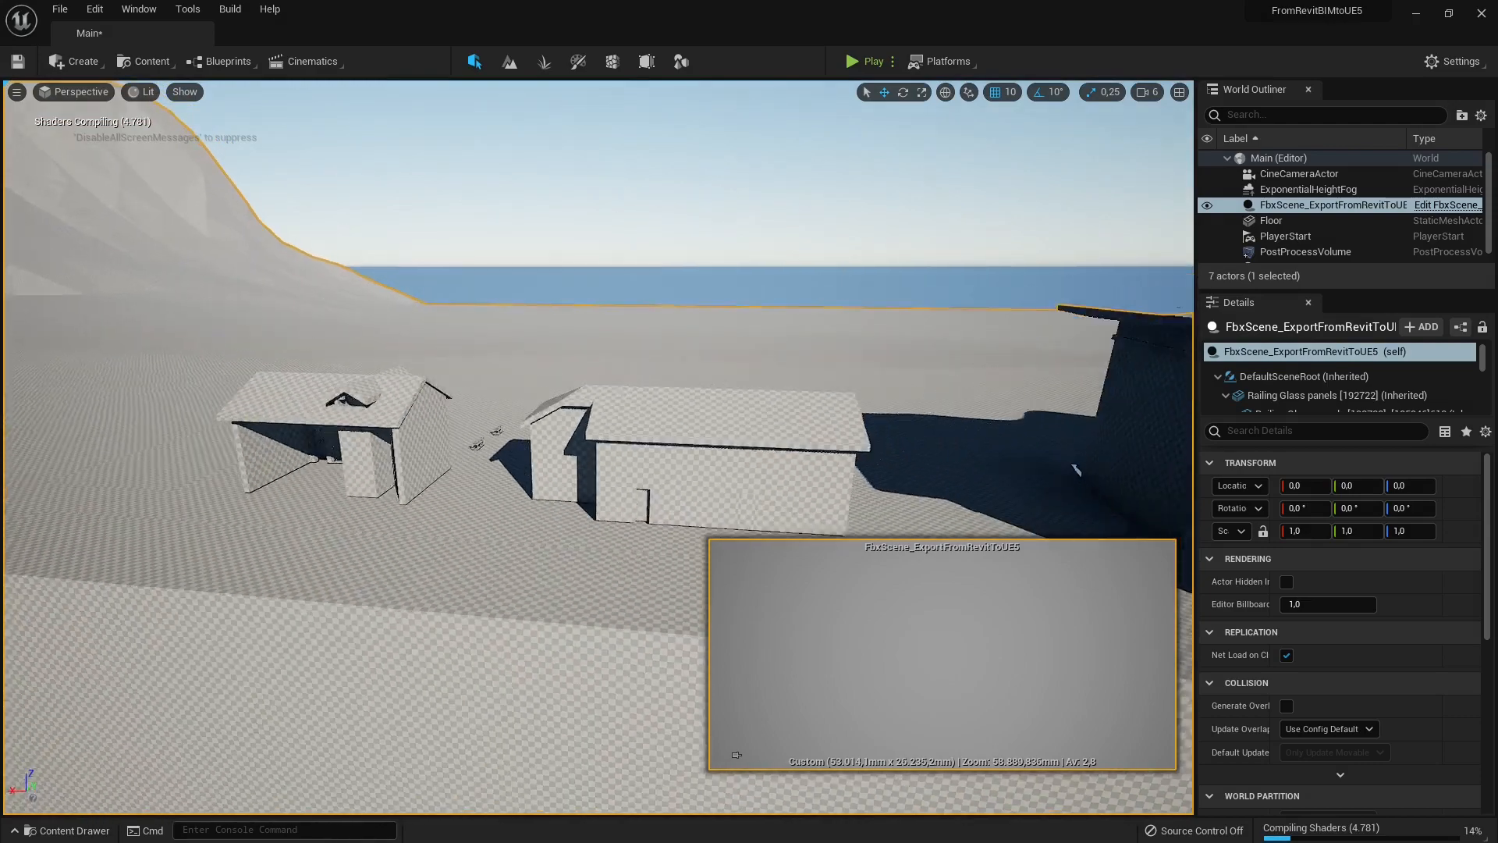
pyautogui.press('s')
pyautogui.moveTo(598, 447); pyautogui.dragTo(948, 339, button='right')
pyautogui.press('w')
pyautogui.press('s')
pyautogui.press('d')
pyautogui.press('w')
pyautogui.press('s')
pyautogui.press('w')
pyautogui.press('a')
pyautogui.press('a')
pyautogui.press('a')
pyautogui.moveTo(392, 340); pyautogui.dragTo(404, 342, button='right')
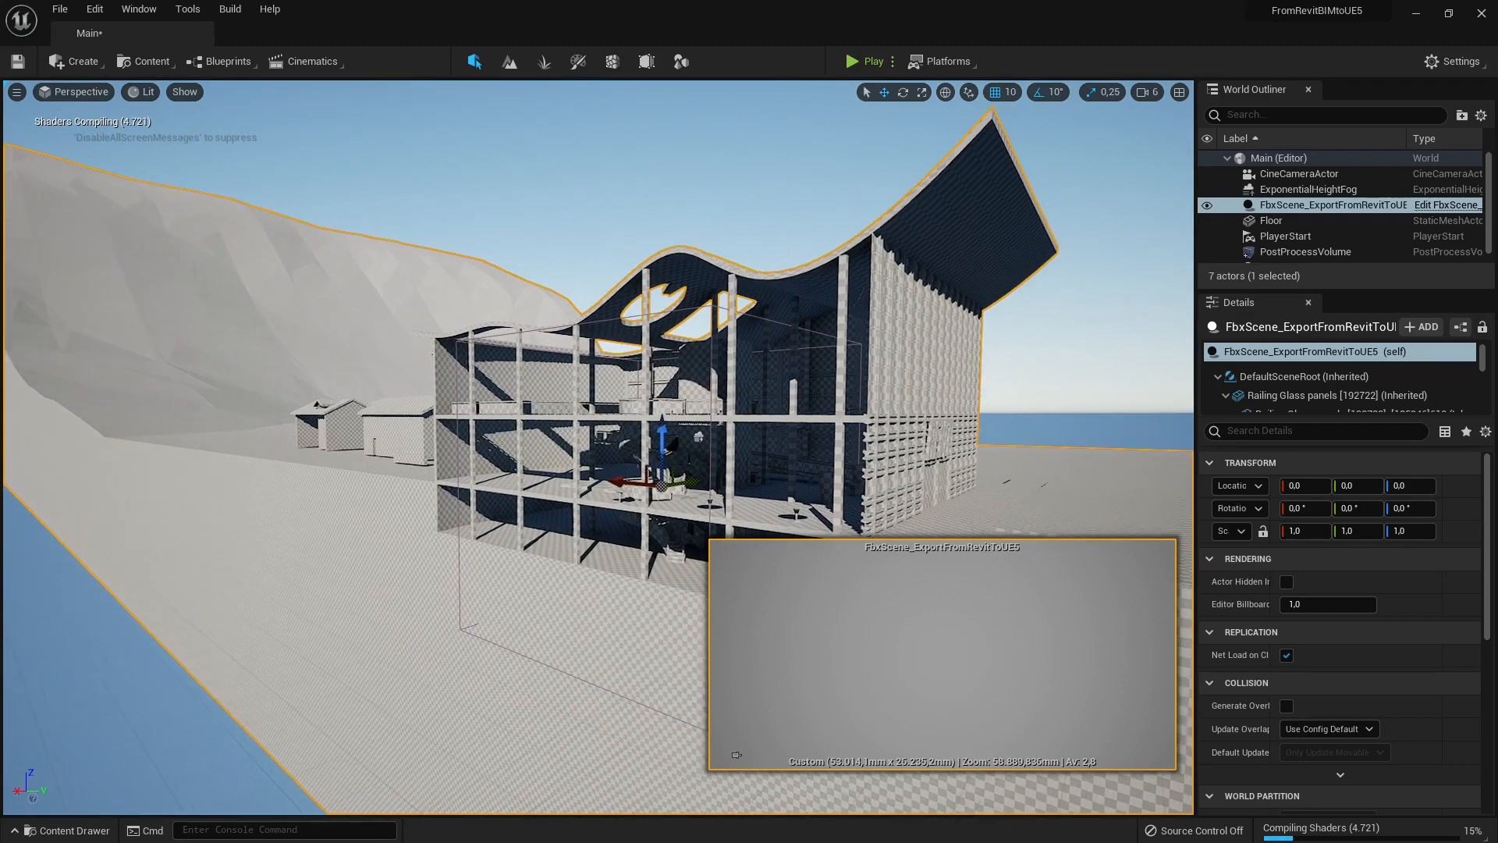
# - Deselect the imported scene and examine the main building's open floors, slatted facade and roof overhang without the selection outline
pyautogui.click(1050, 414)
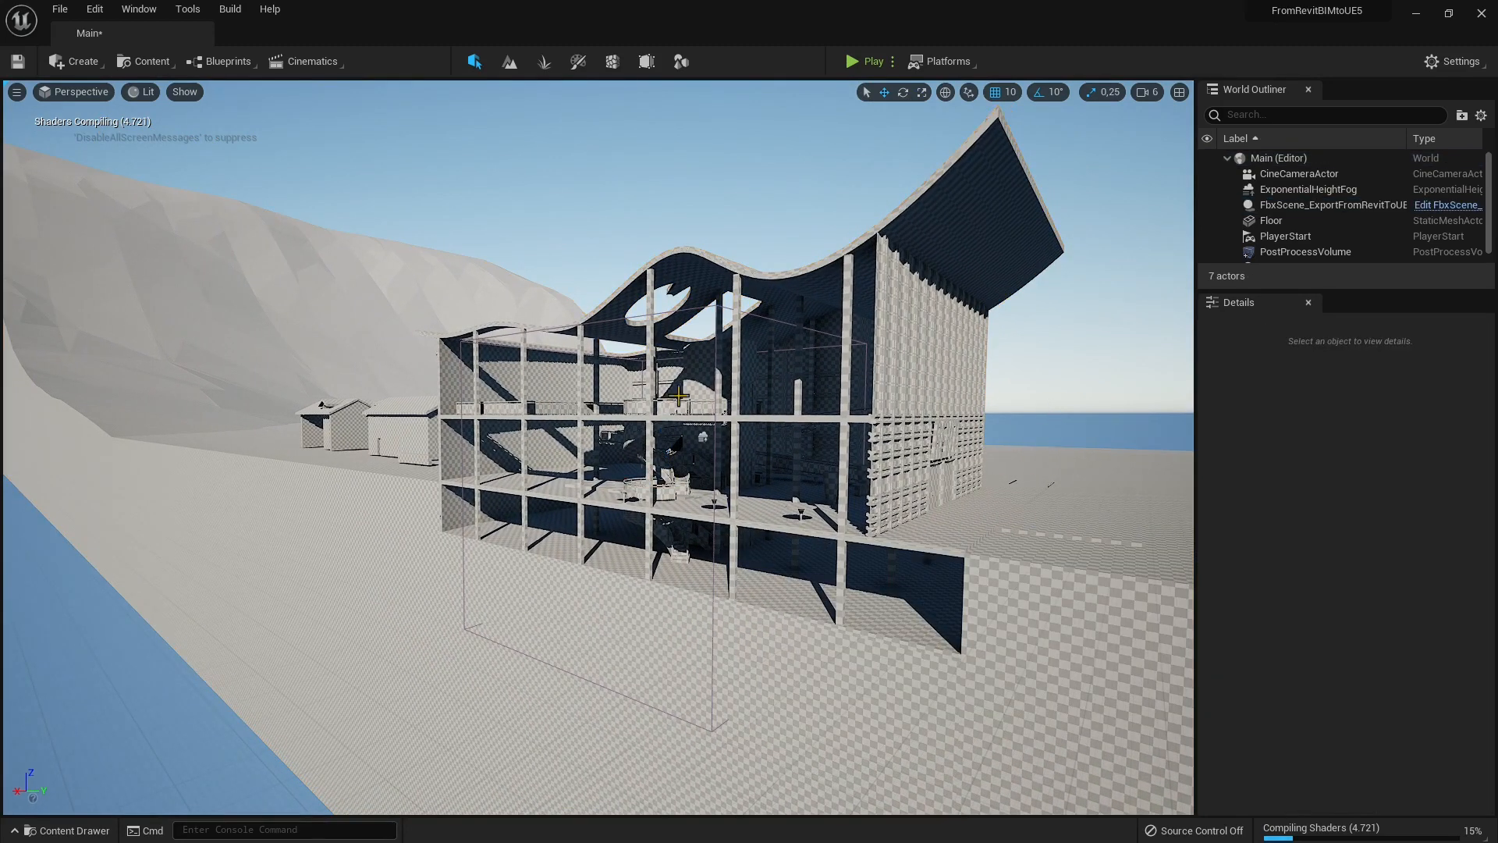
pyautogui.moveTo(1050, 414); pyautogui.dragTo(1080, 431, button='right')
pyautogui.press('d')
pyautogui.press('s')
pyautogui.press('a')
pyautogui.press('d')
pyautogui.moveTo(677, 427); pyautogui.dragTo(677, 415, button='right')
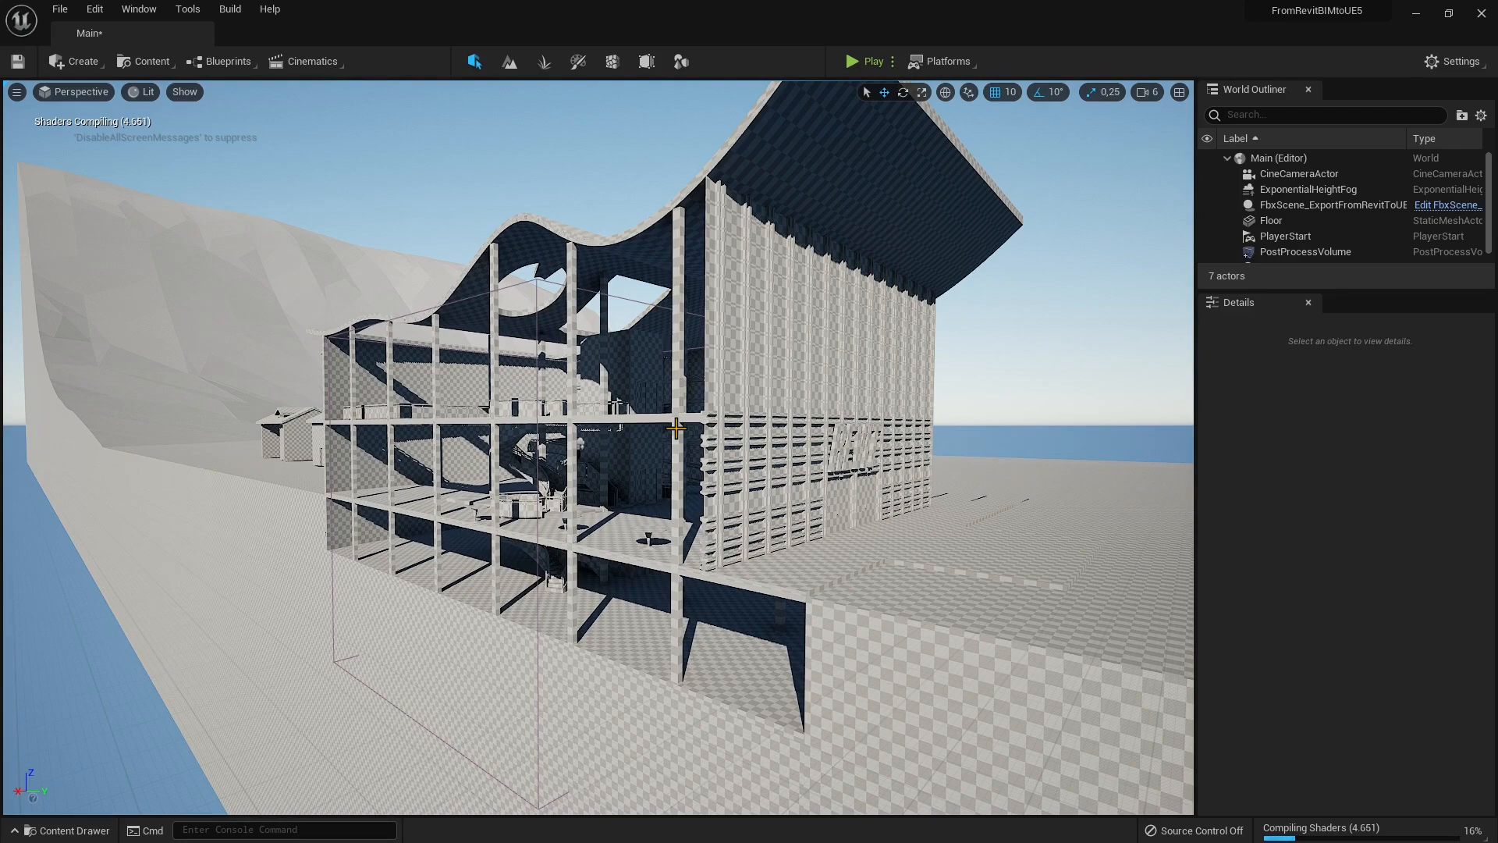
# - Restore the Unreal Editor window and resize it to fill the right half of the desktop, with the building in view
pyautogui.click(1448, 13)
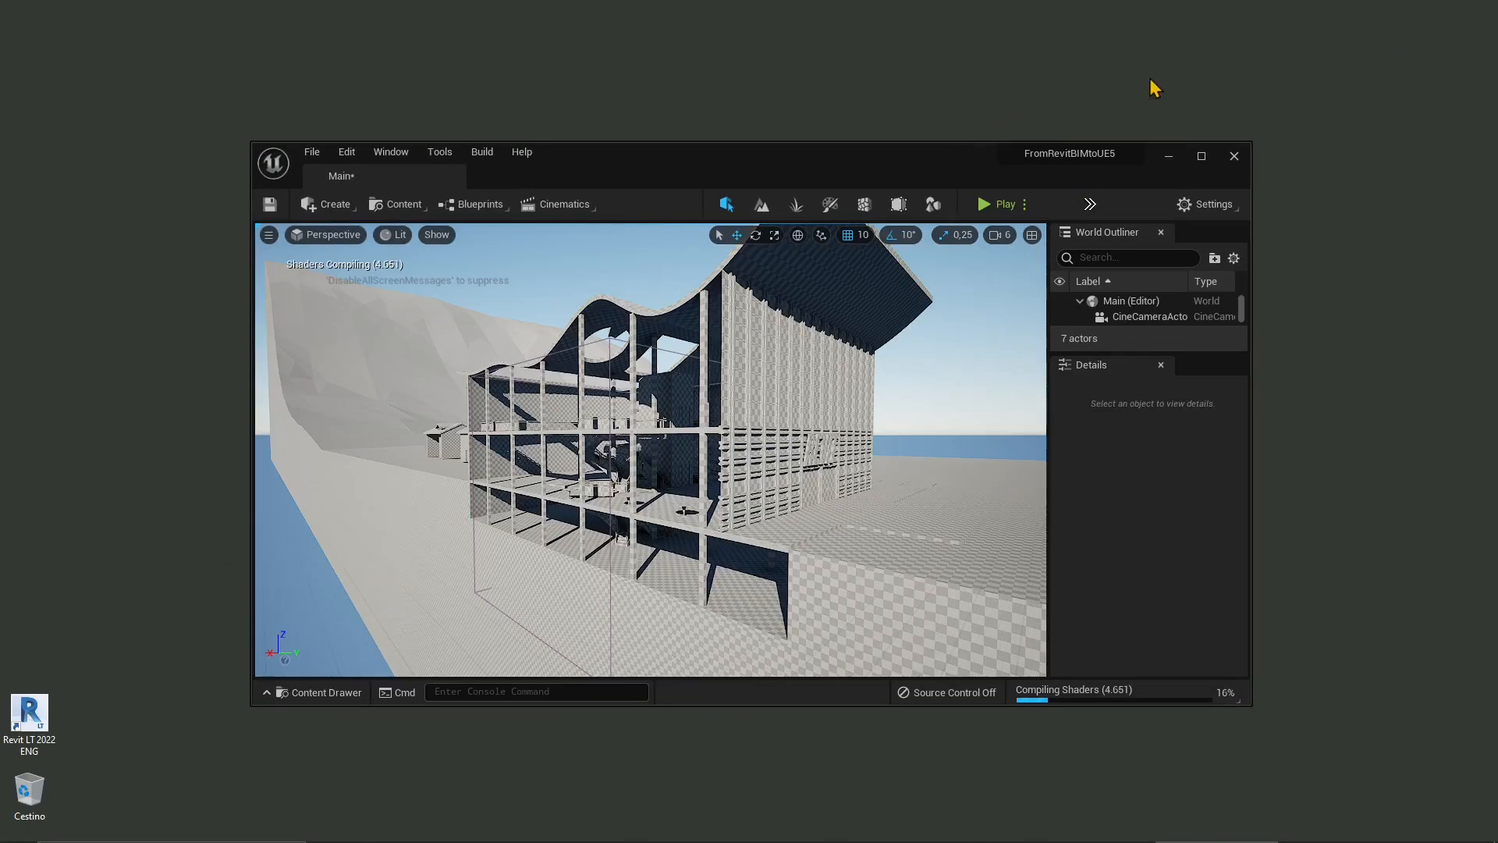
pyautogui.moveTo(923, 158); pyautogui.dragTo(1160, 25)
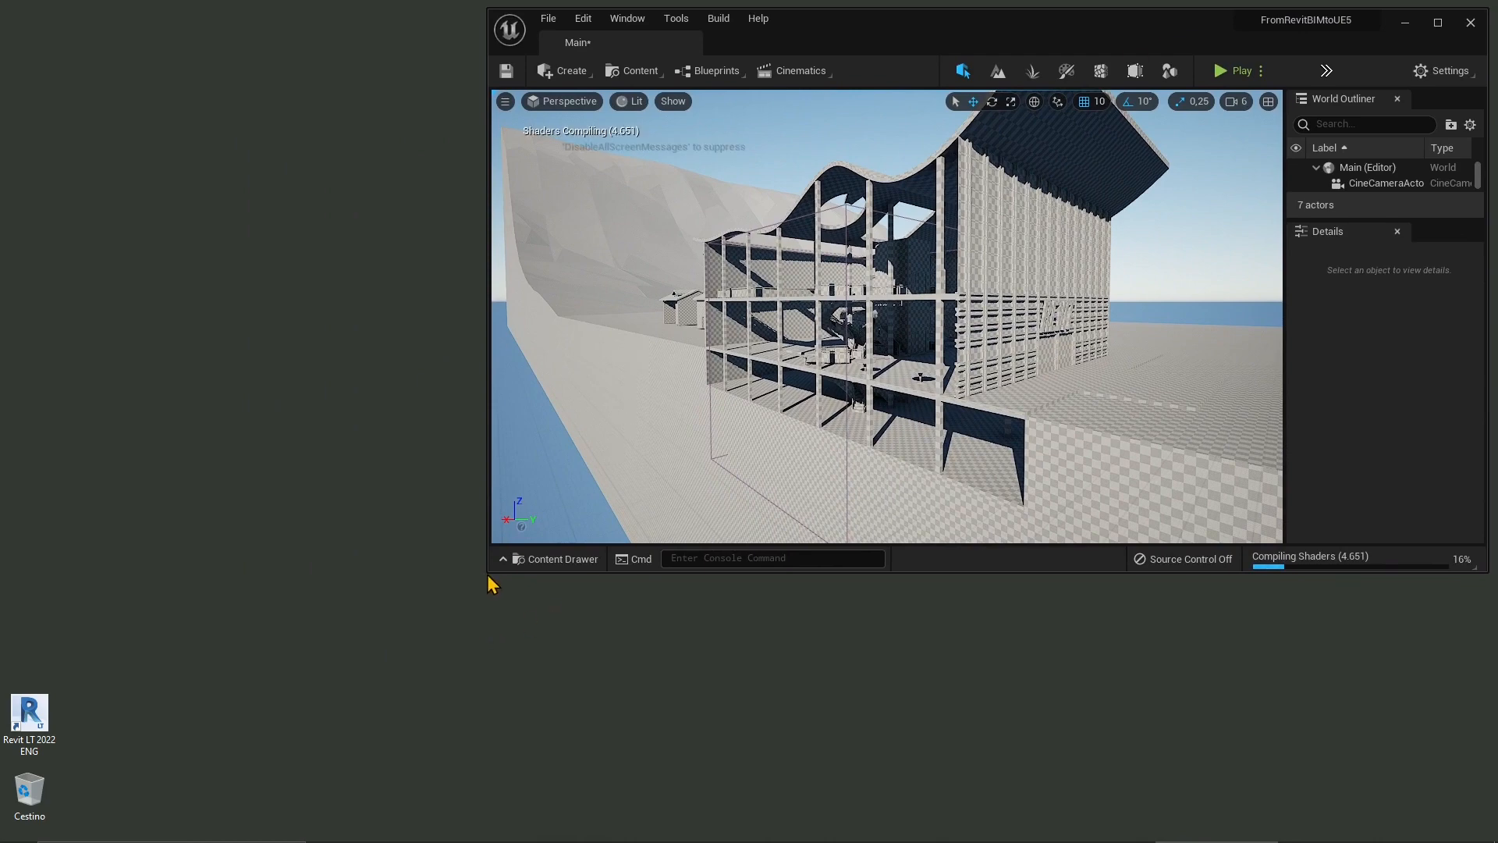
pyautogui.moveTo(490, 579); pyautogui.dragTo(745, 841)
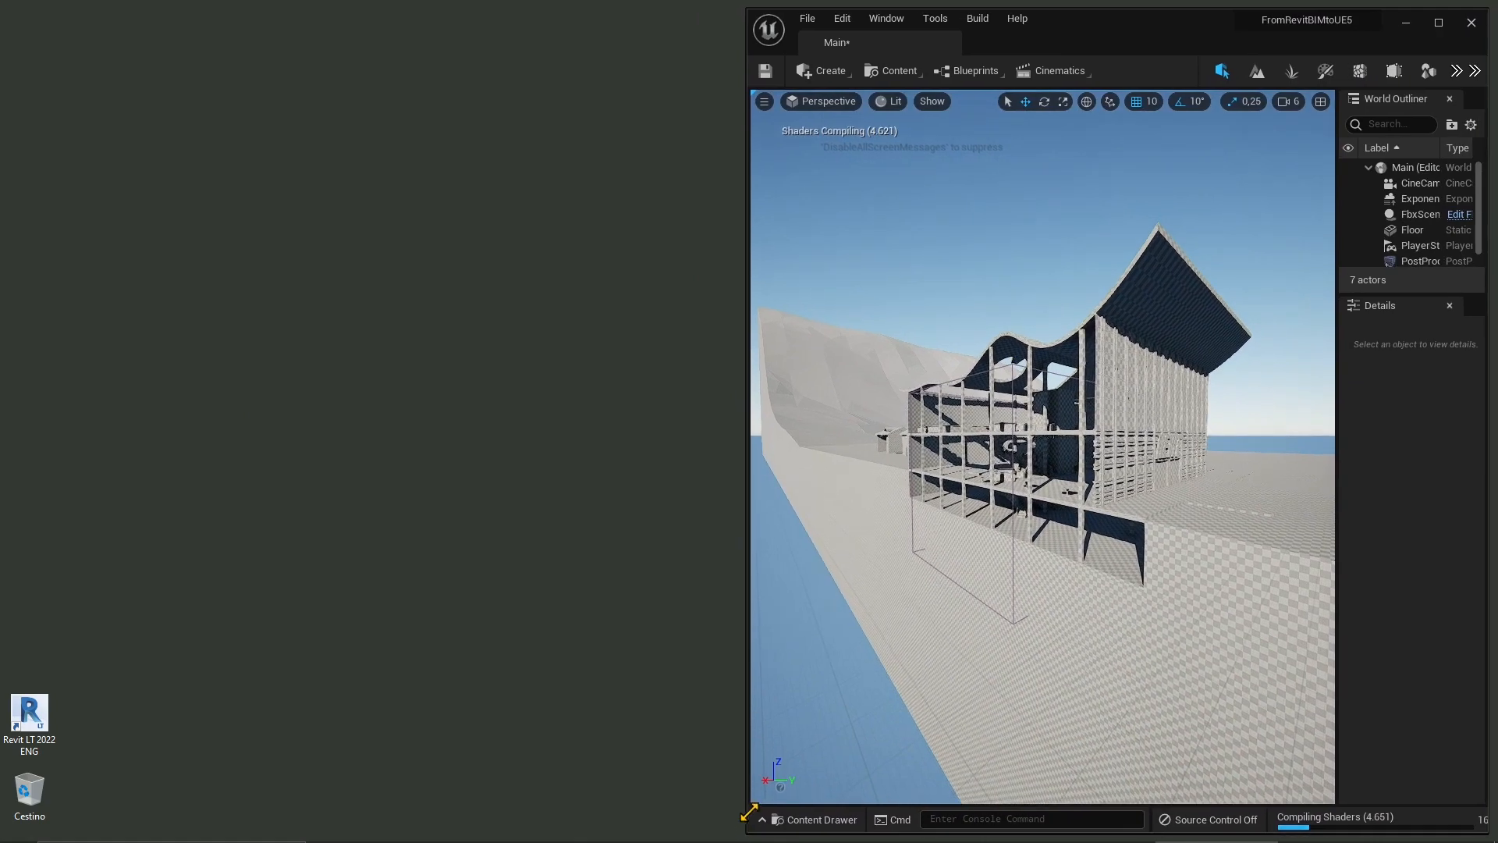
pyautogui.moveTo(1045, 447); pyautogui.dragTo(955, 453, button='right')
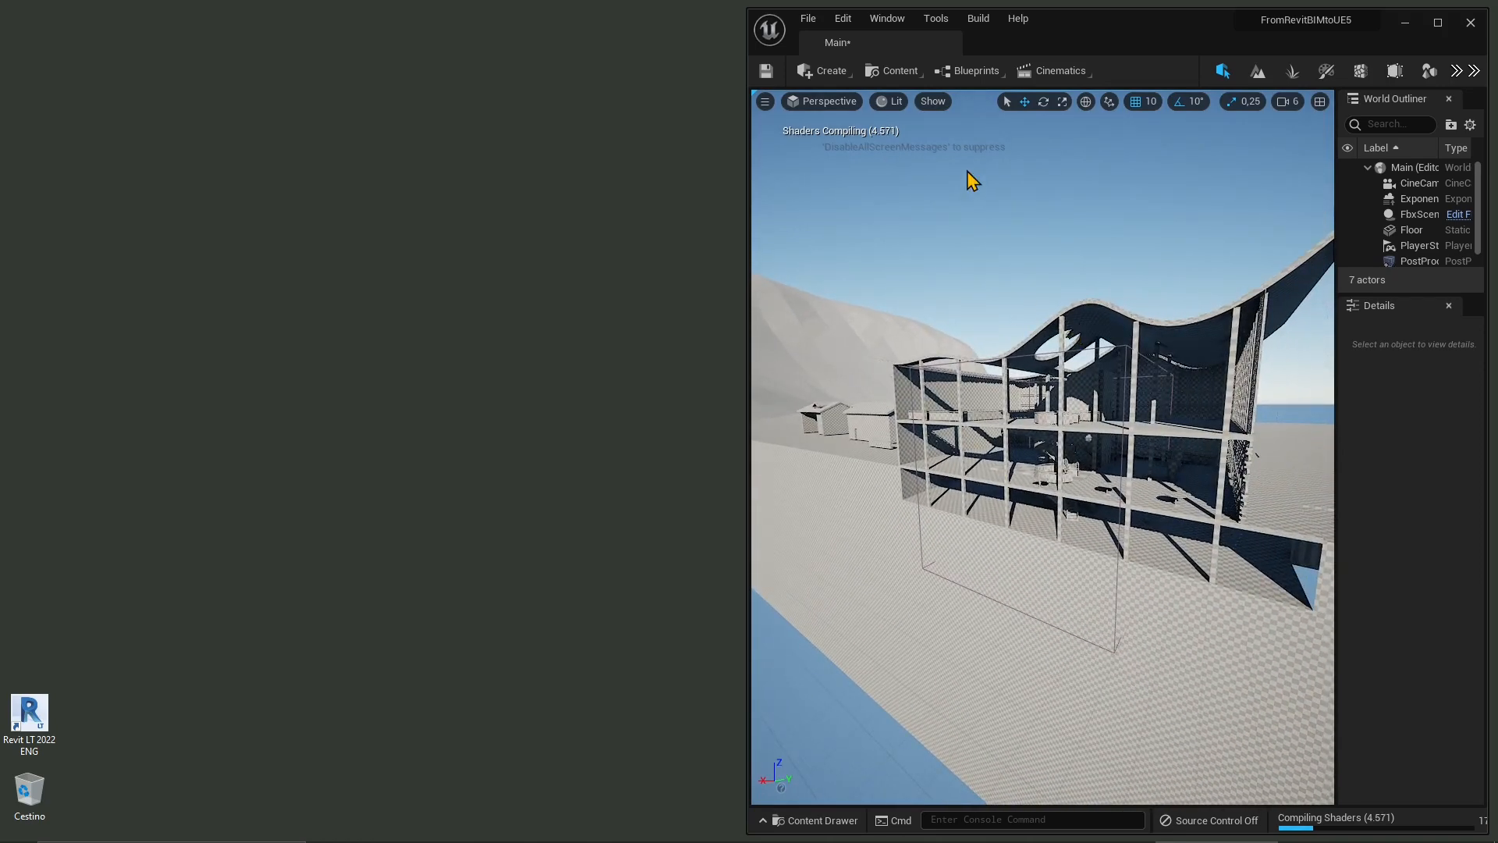
# - Find the Datasmith plugins in the project's plugin list and enable Datasmith FBX Importer, accepting its beta status
pyautogui.click(847, 19)
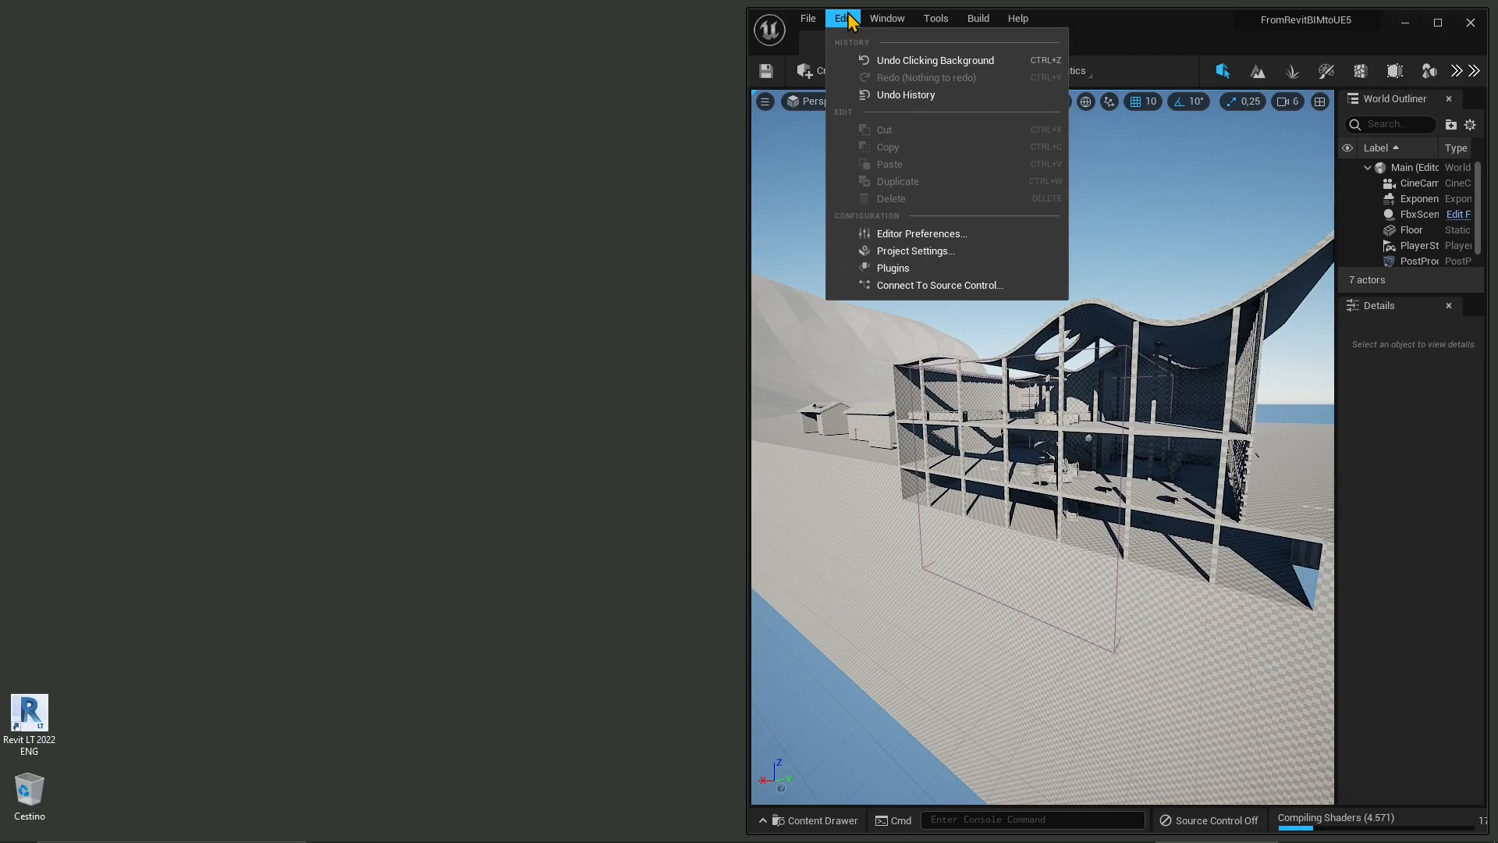
pyautogui.click(905, 270)
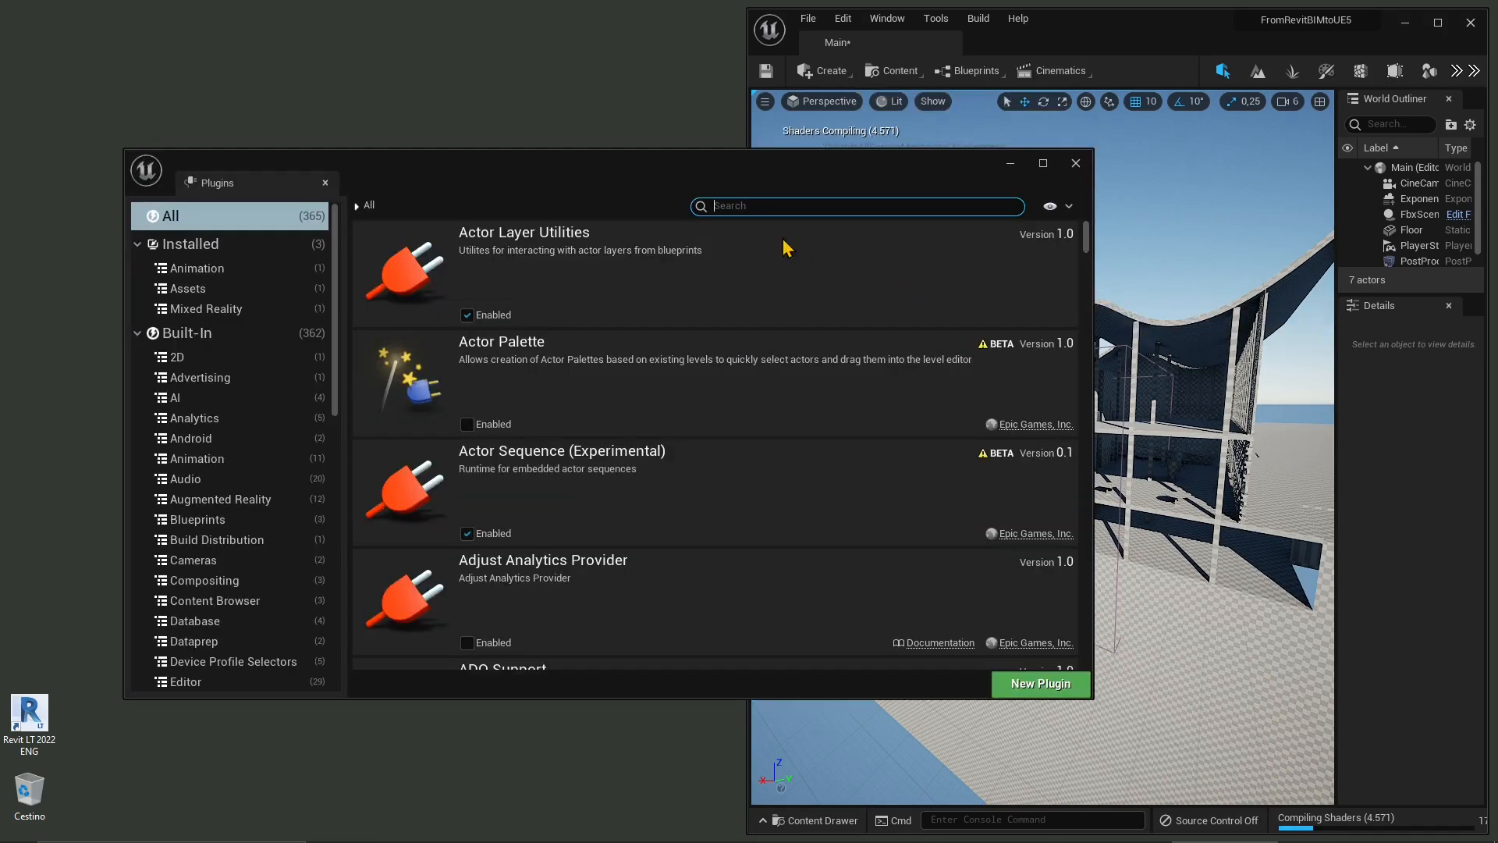
pyautogui.write('dat')
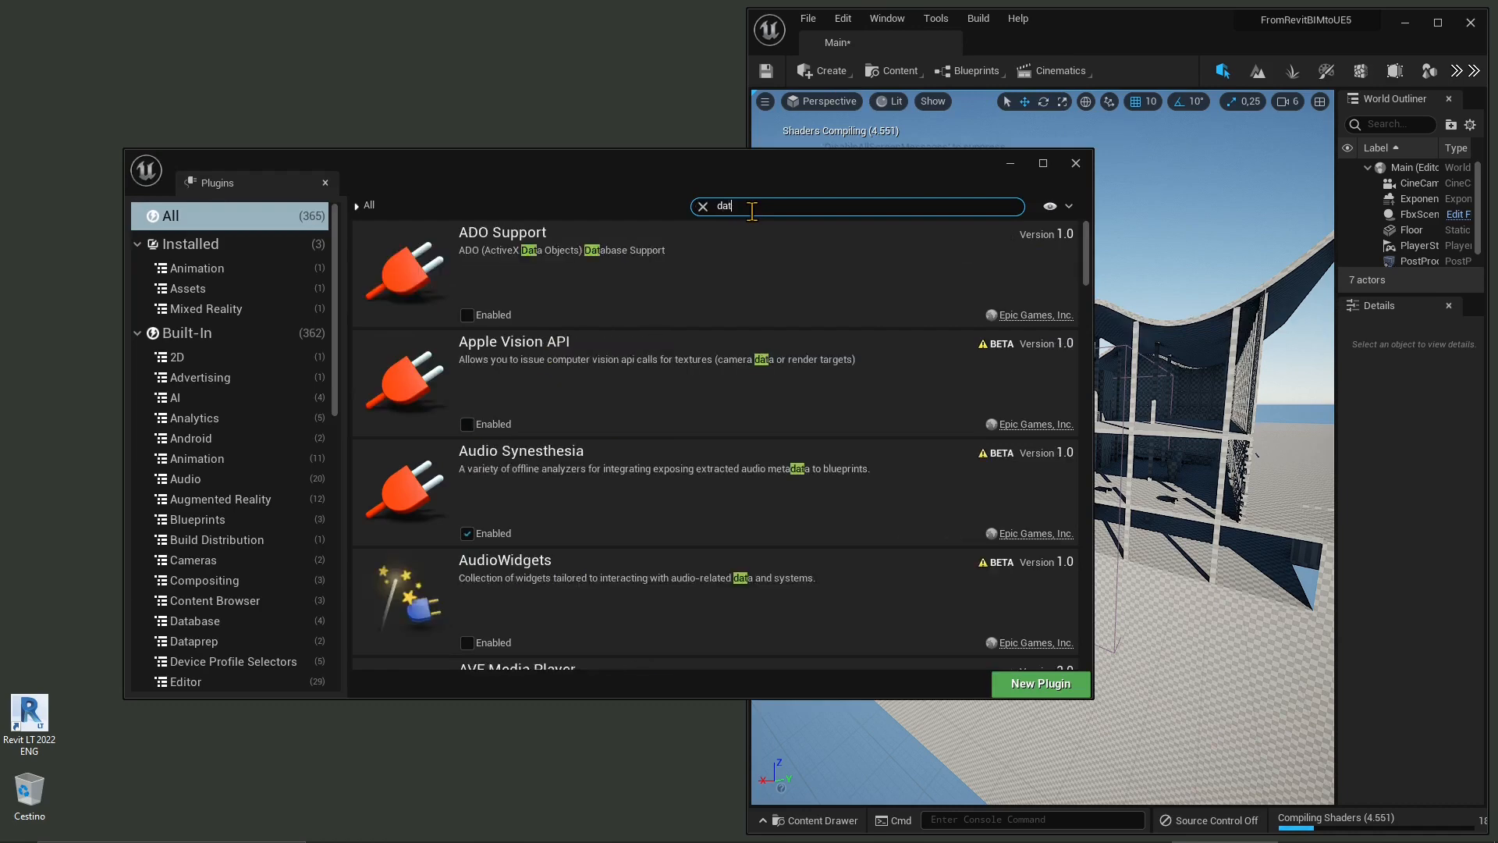
pyautogui.write('asmith')
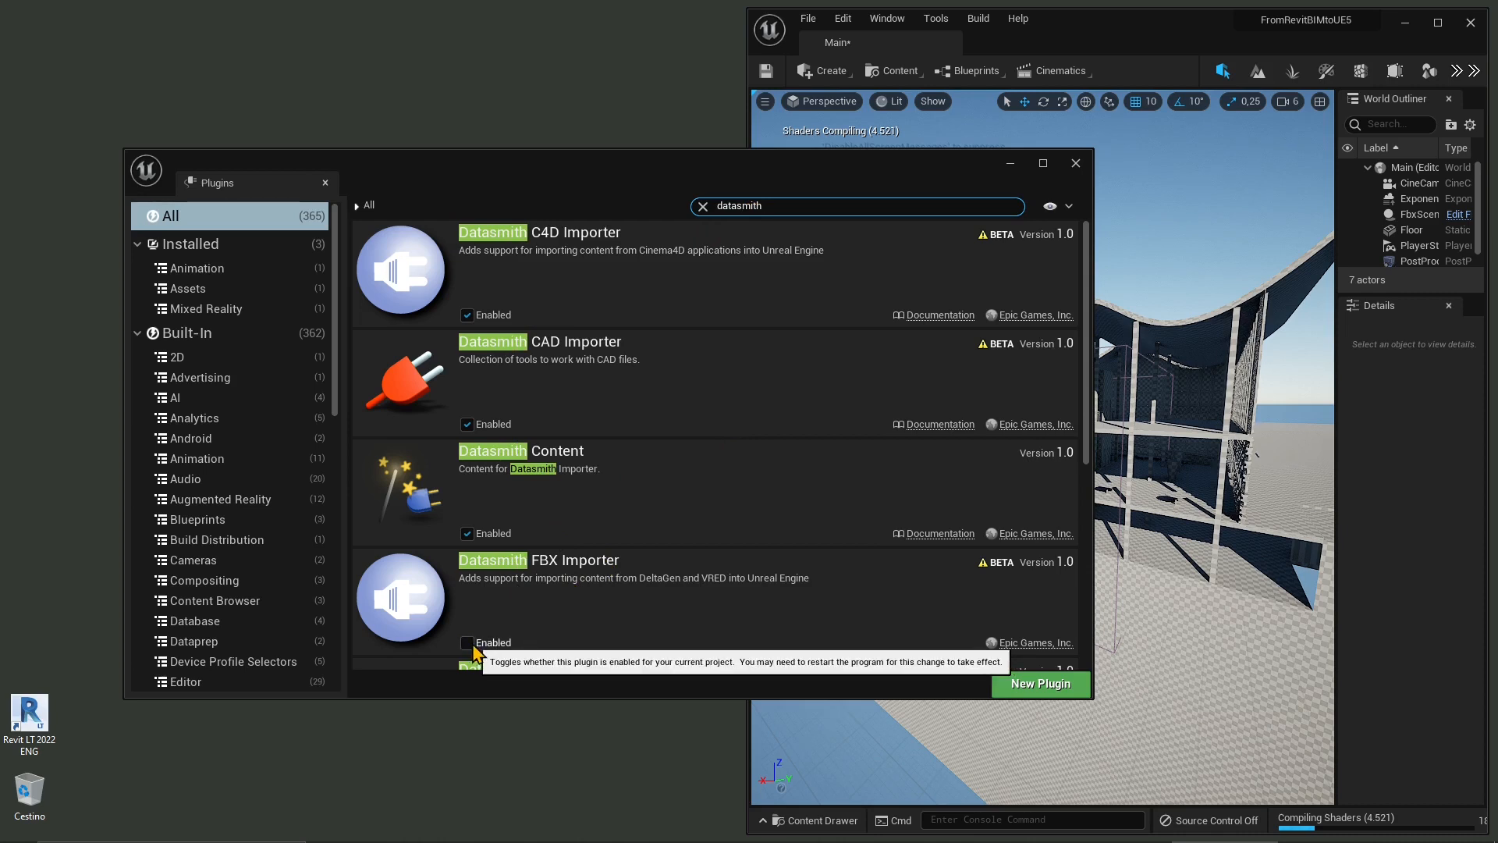
pyautogui.click(467, 643)
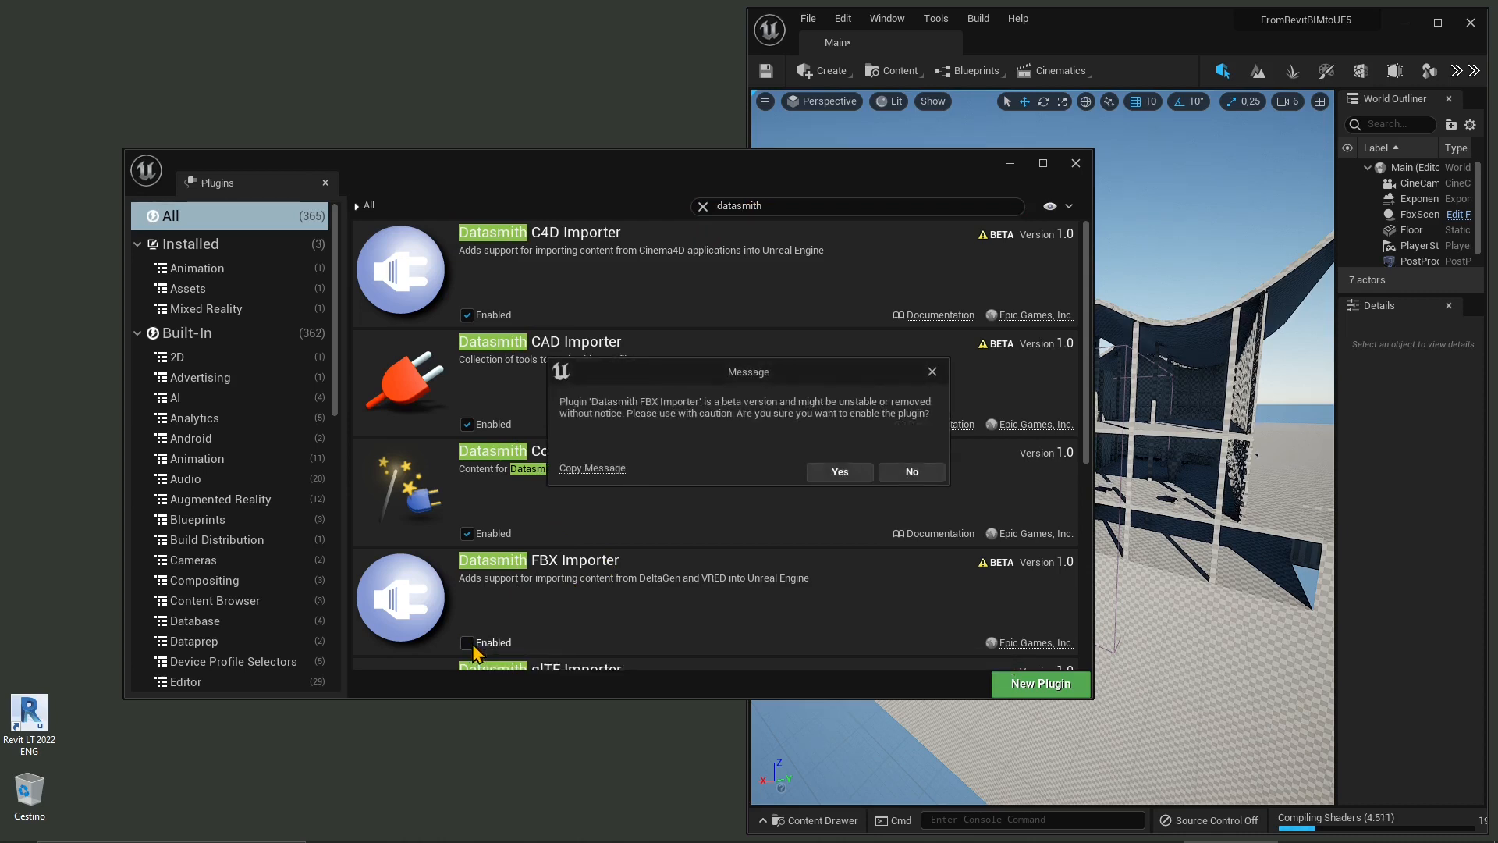
pyautogui.click(820, 473)
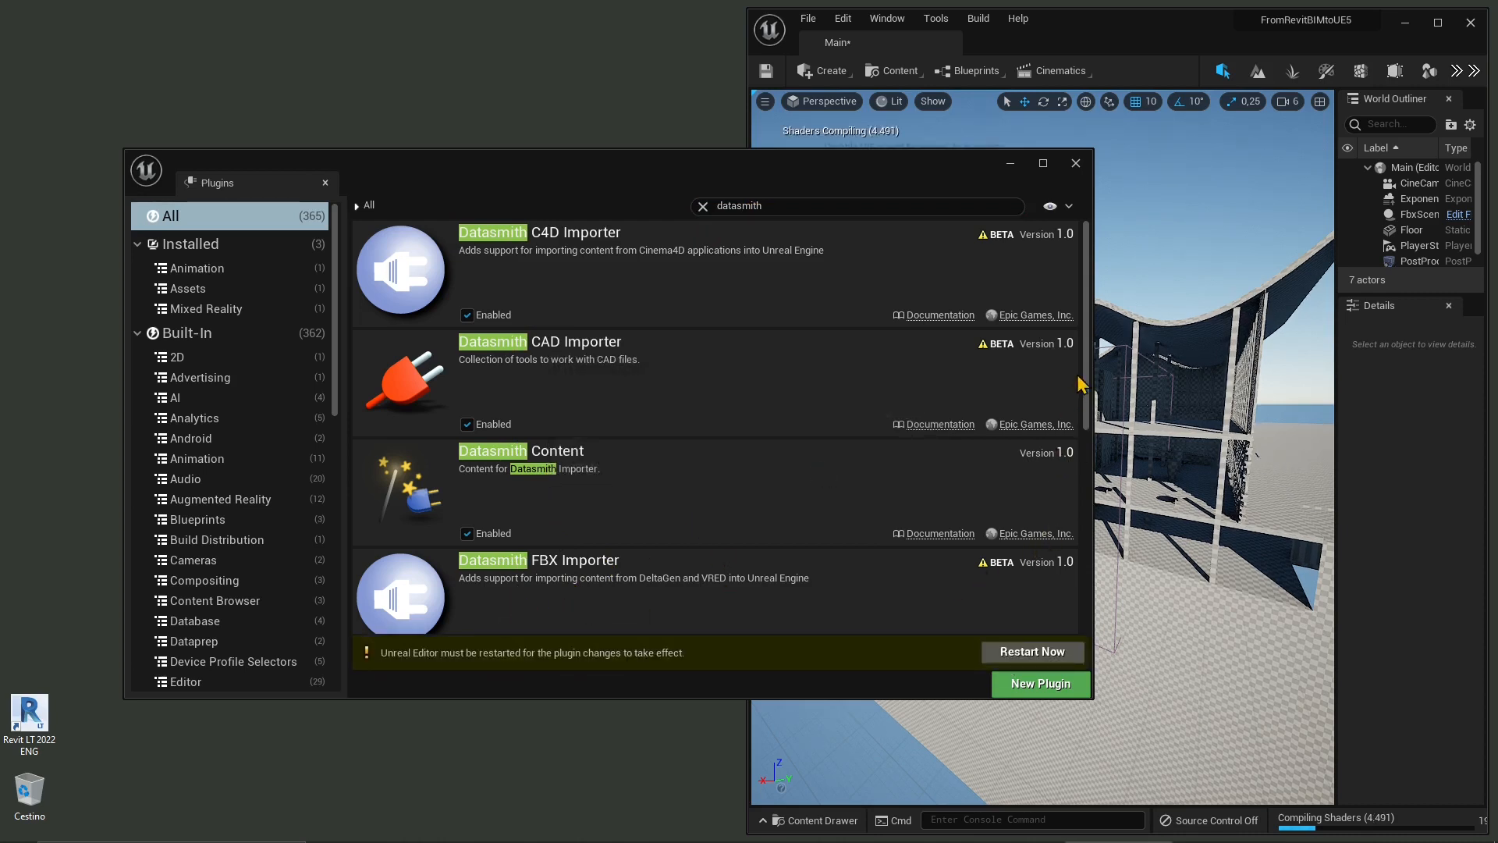
# - Review the other Datasmith importers in the plugin list and close the Plugins window without restarting the editor
pyautogui.scroll(-2, 646, 479)
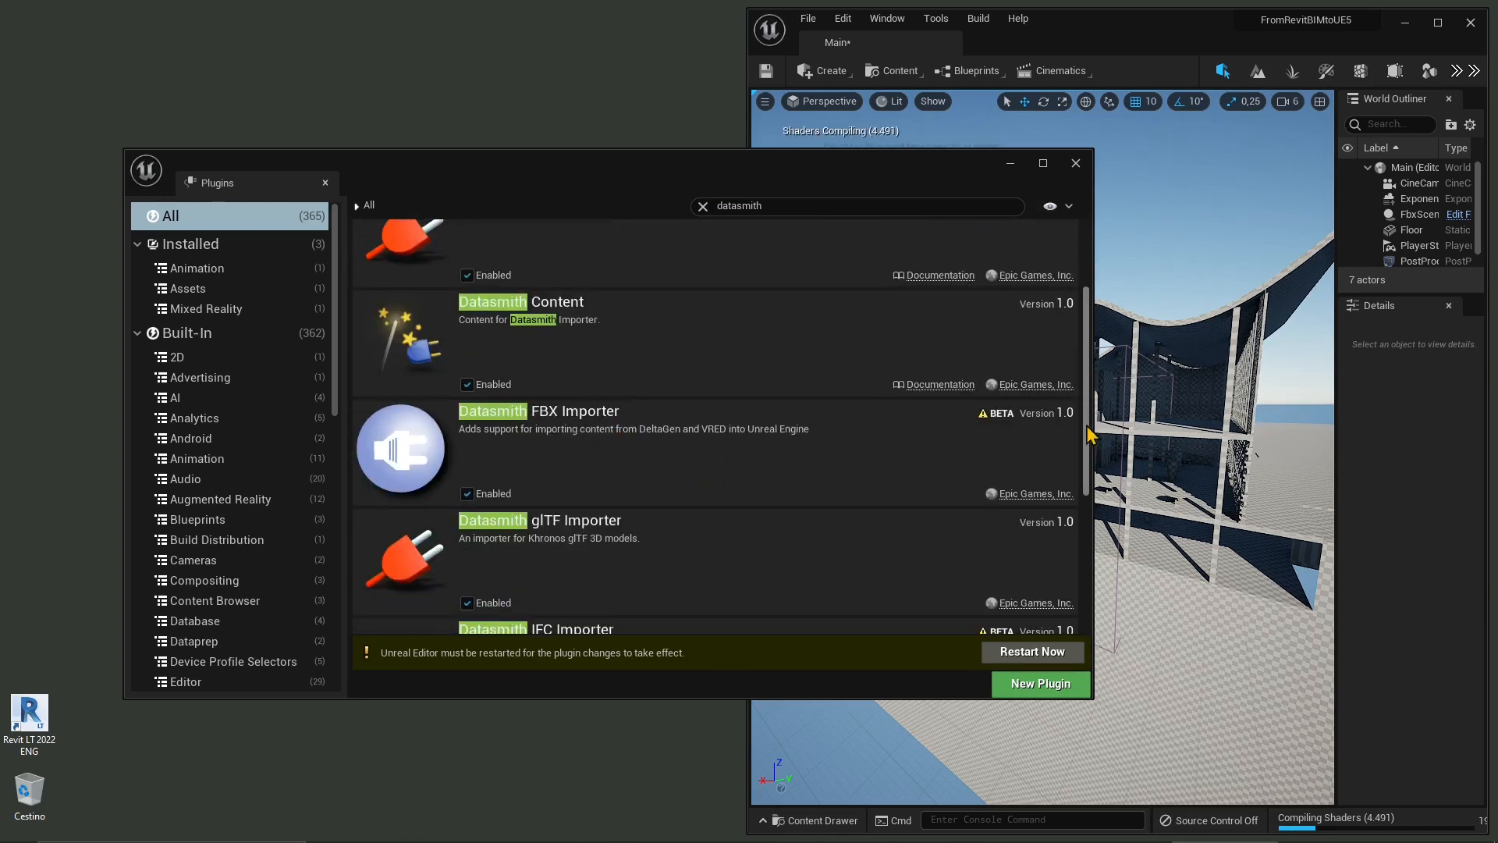
pyautogui.moveTo(1086, 430); pyautogui.dragTo(1095, 282)
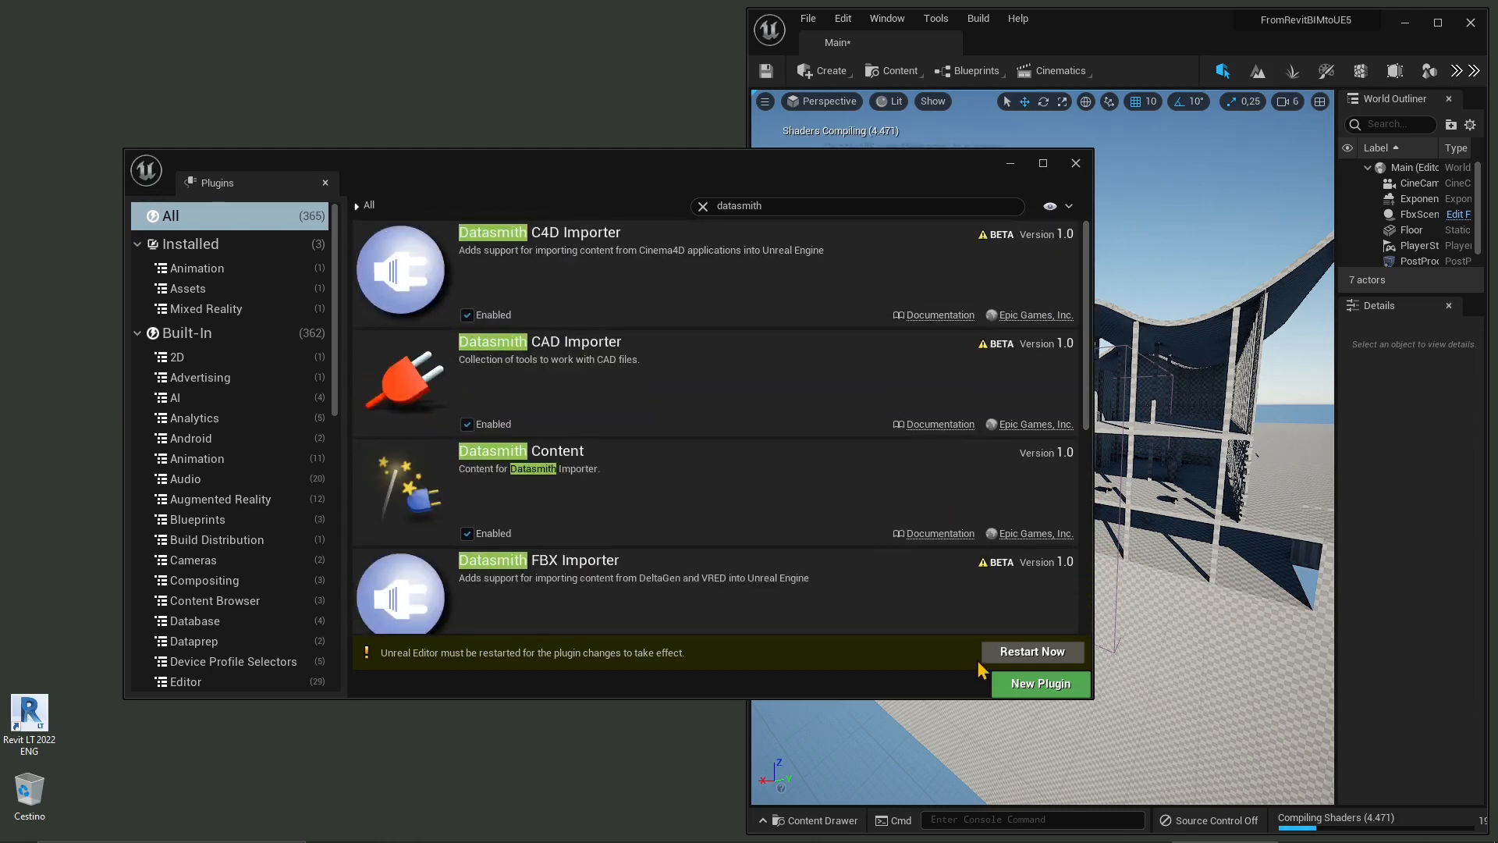
pyautogui.click(1075, 167)
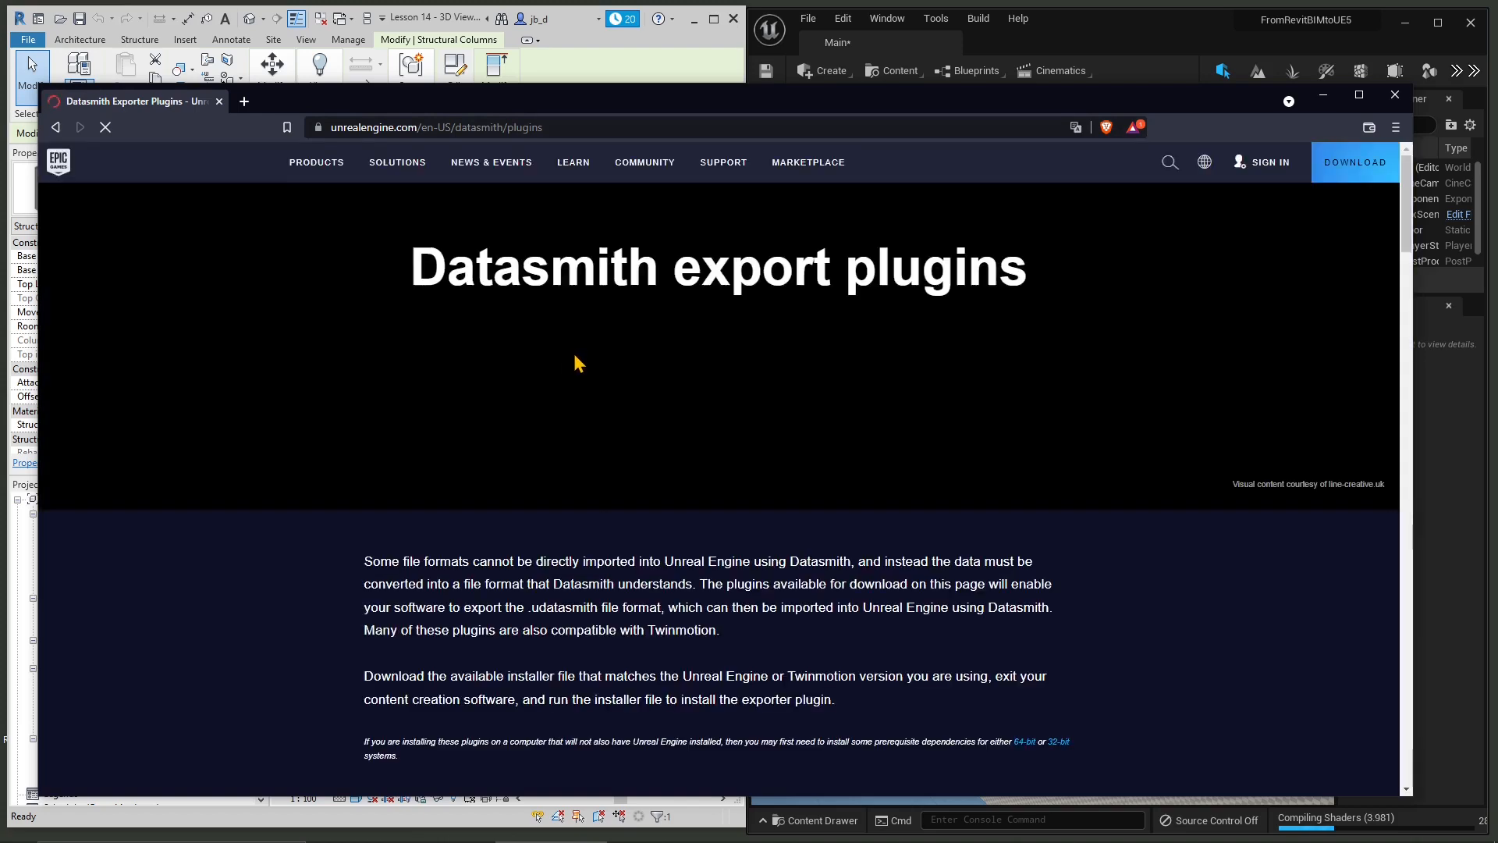
# - Switch to the web browser and look through the Datasmith export plugins page for the Autodesk Revit Exporter
pyautogui.scroll(-6, 595, 482)
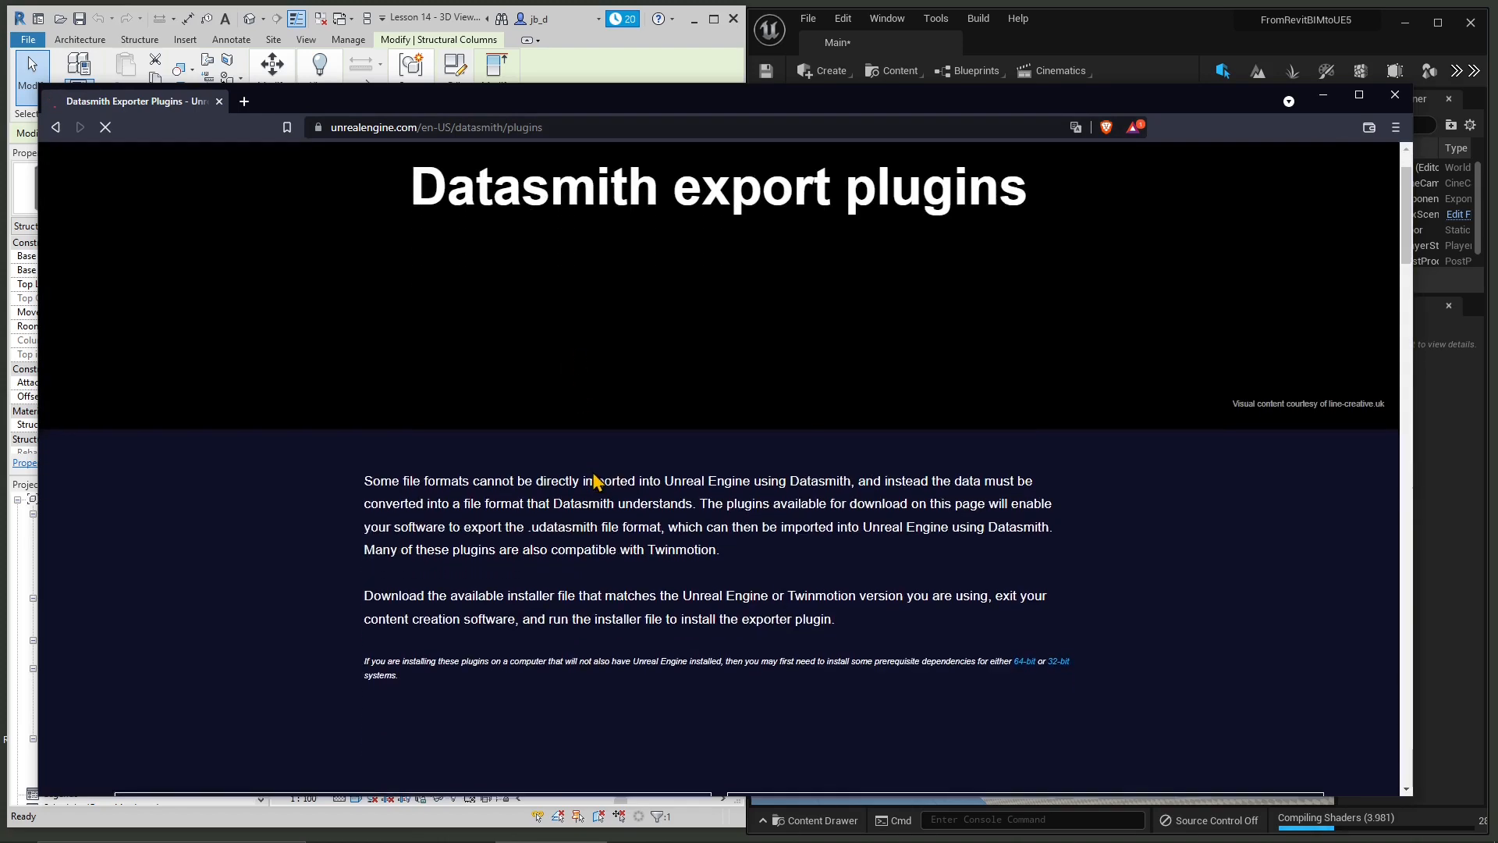
pyautogui.scroll(-3, 596, 481)
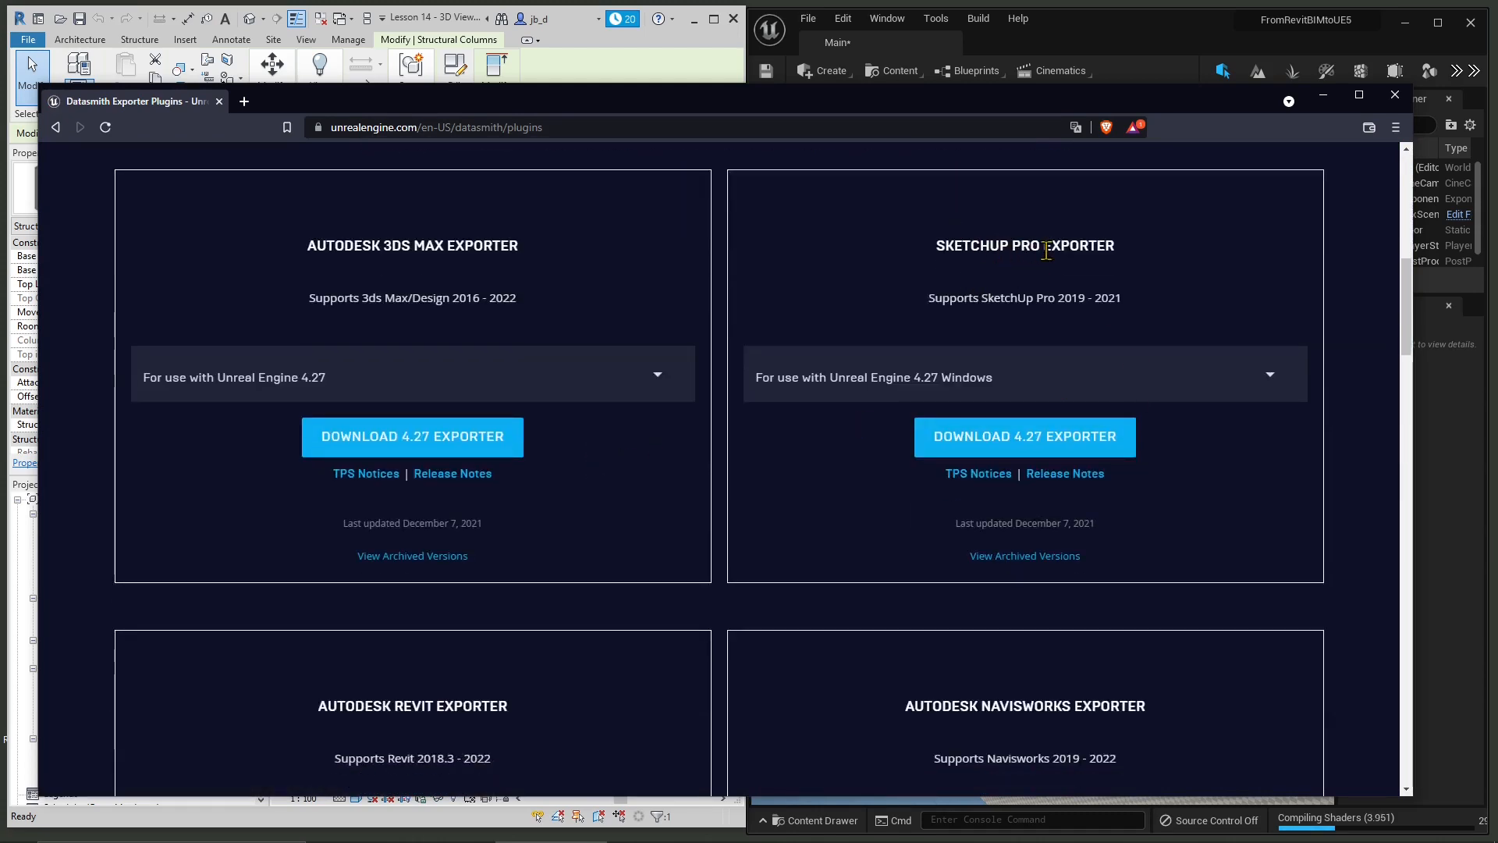
pyautogui.scroll(-4, 659, 341)
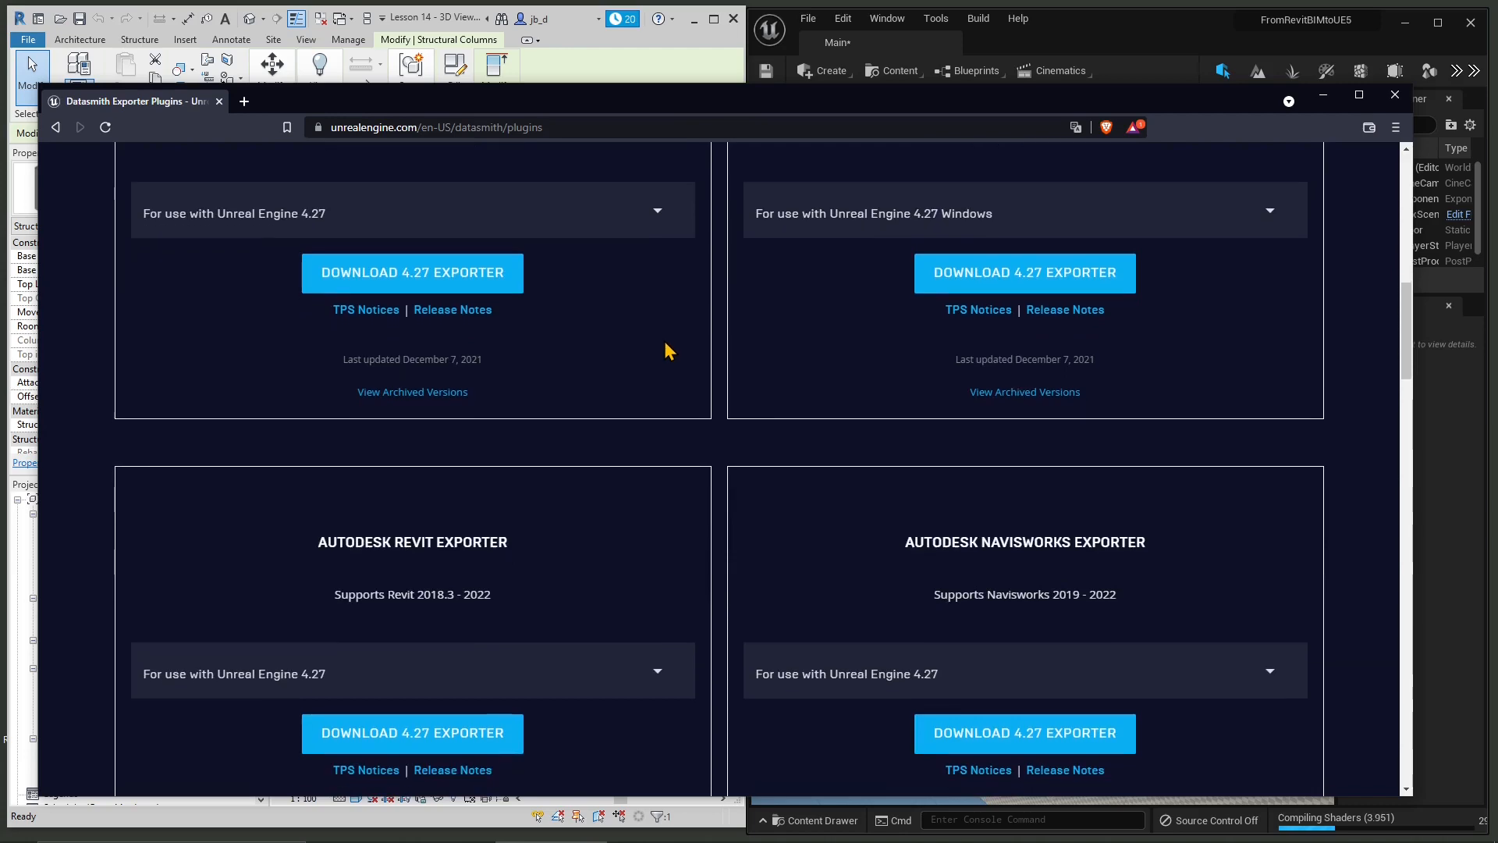
pyautogui.scroll(-5, 1028, 383)
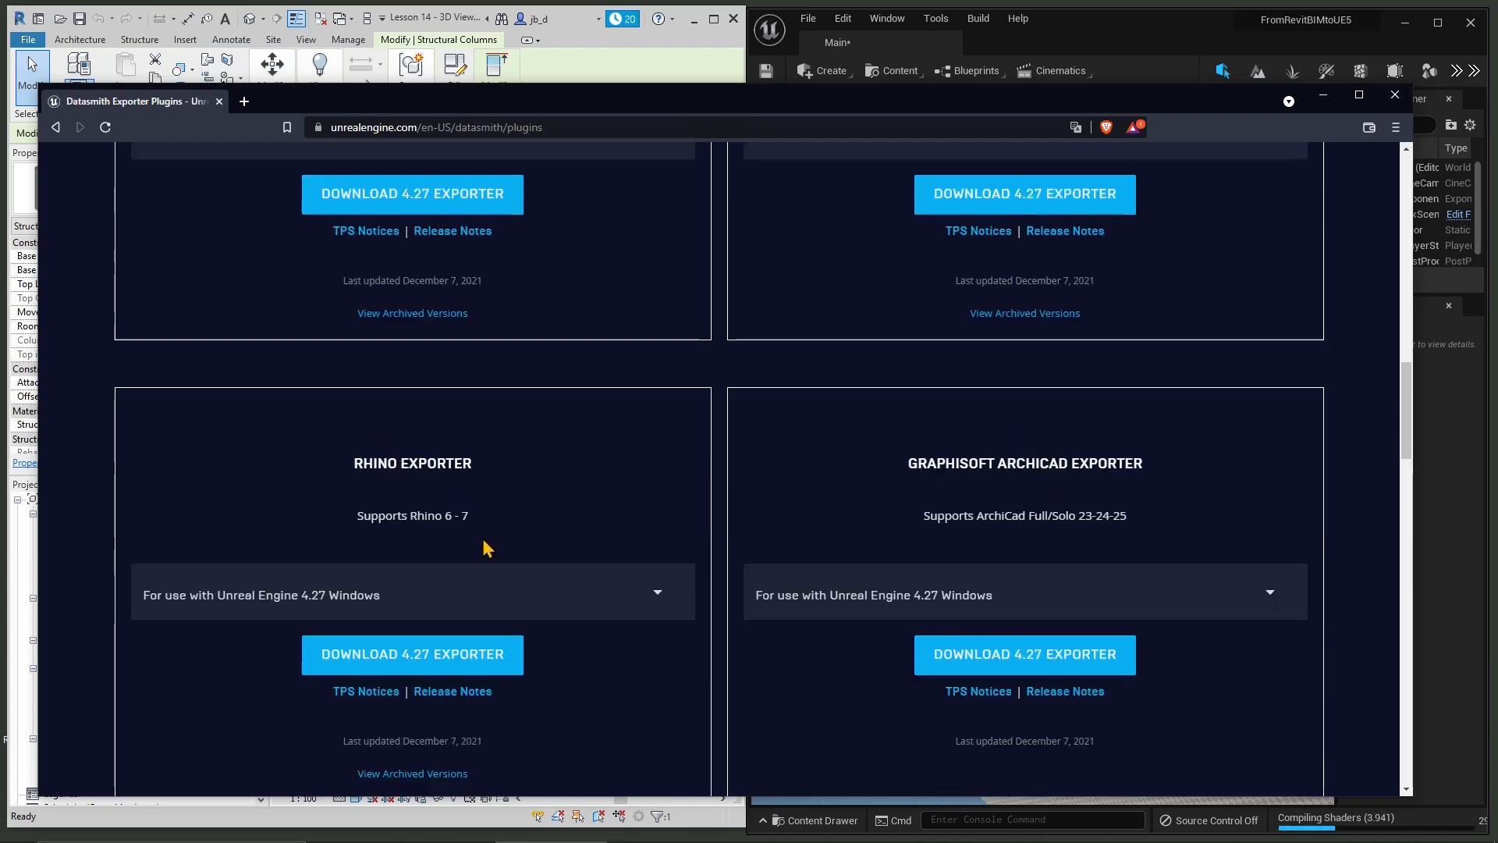
pyautogui.scroll(-4, 484, 546)
pyautogui.scroll(6, 481, 540)
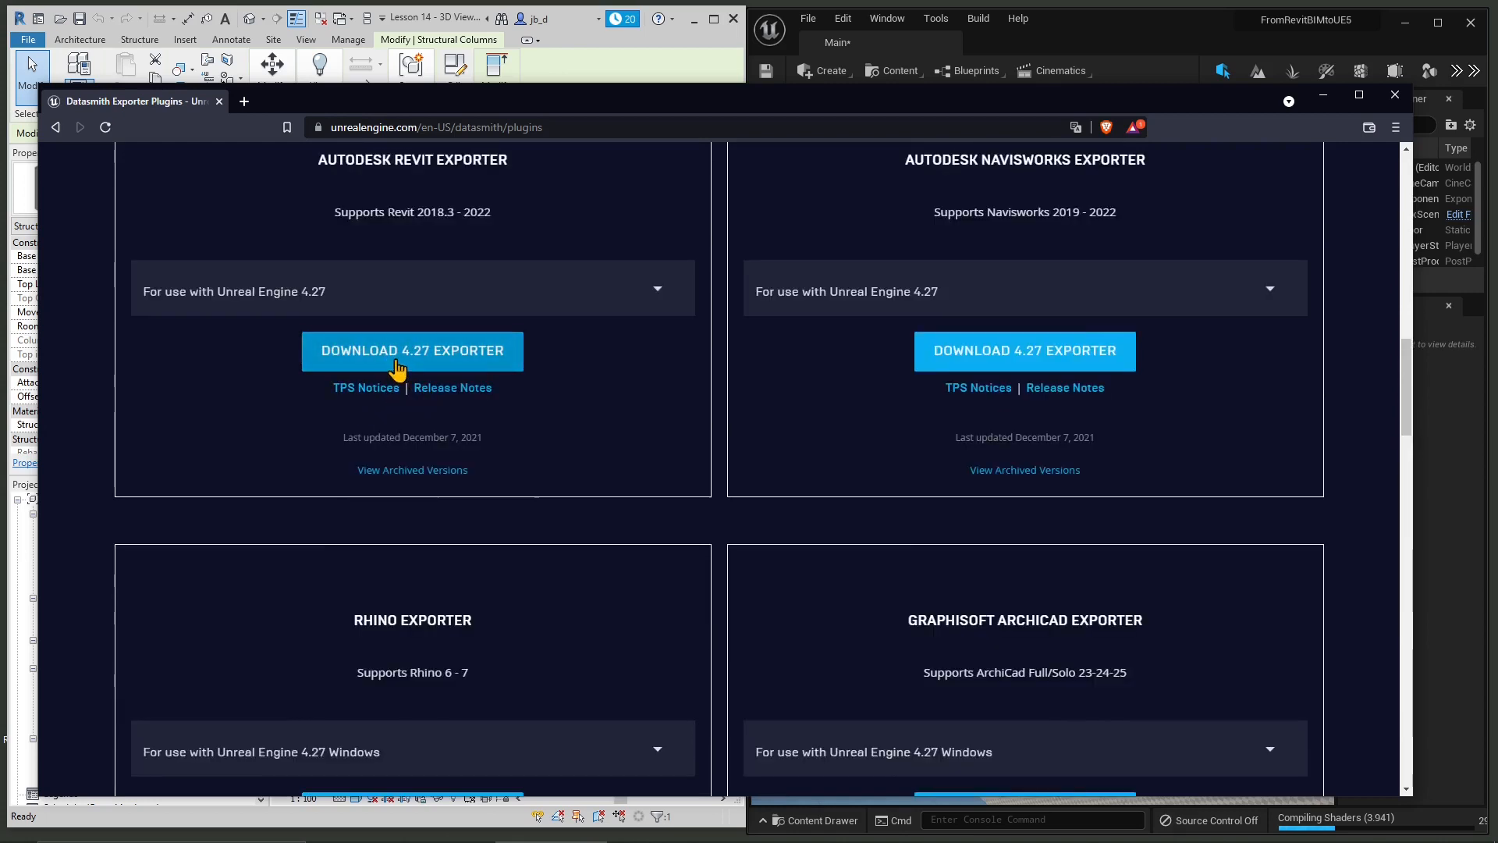
pyautogui.scroll(2, 453, 435)
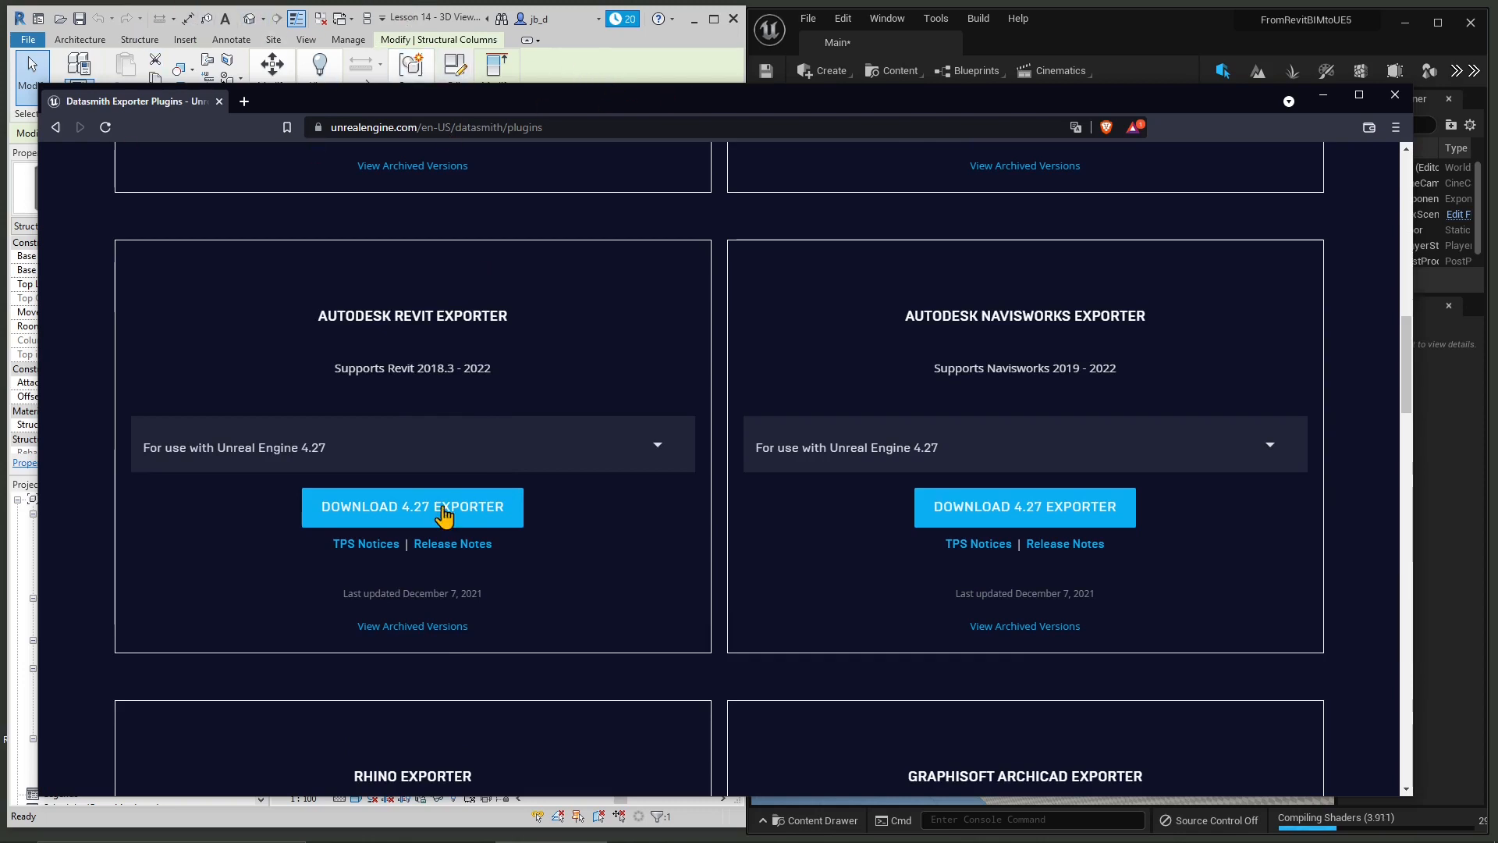
# - Check which Unreal Engine versions the Autodesk Revit Exporter download is offered for
pyautogui.click(473, 521)
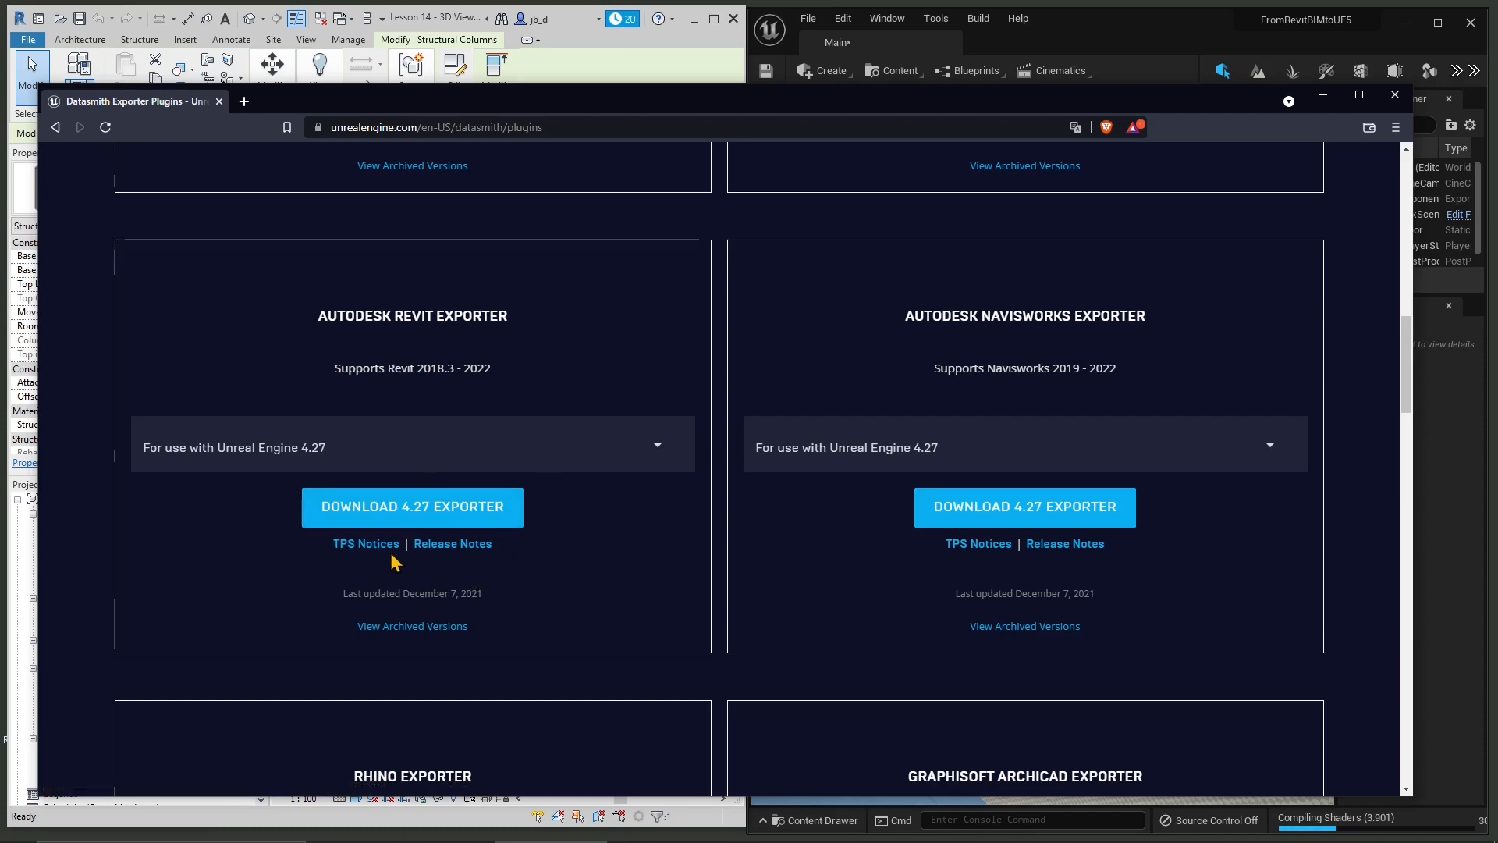
pyautogui.click(372, 456)
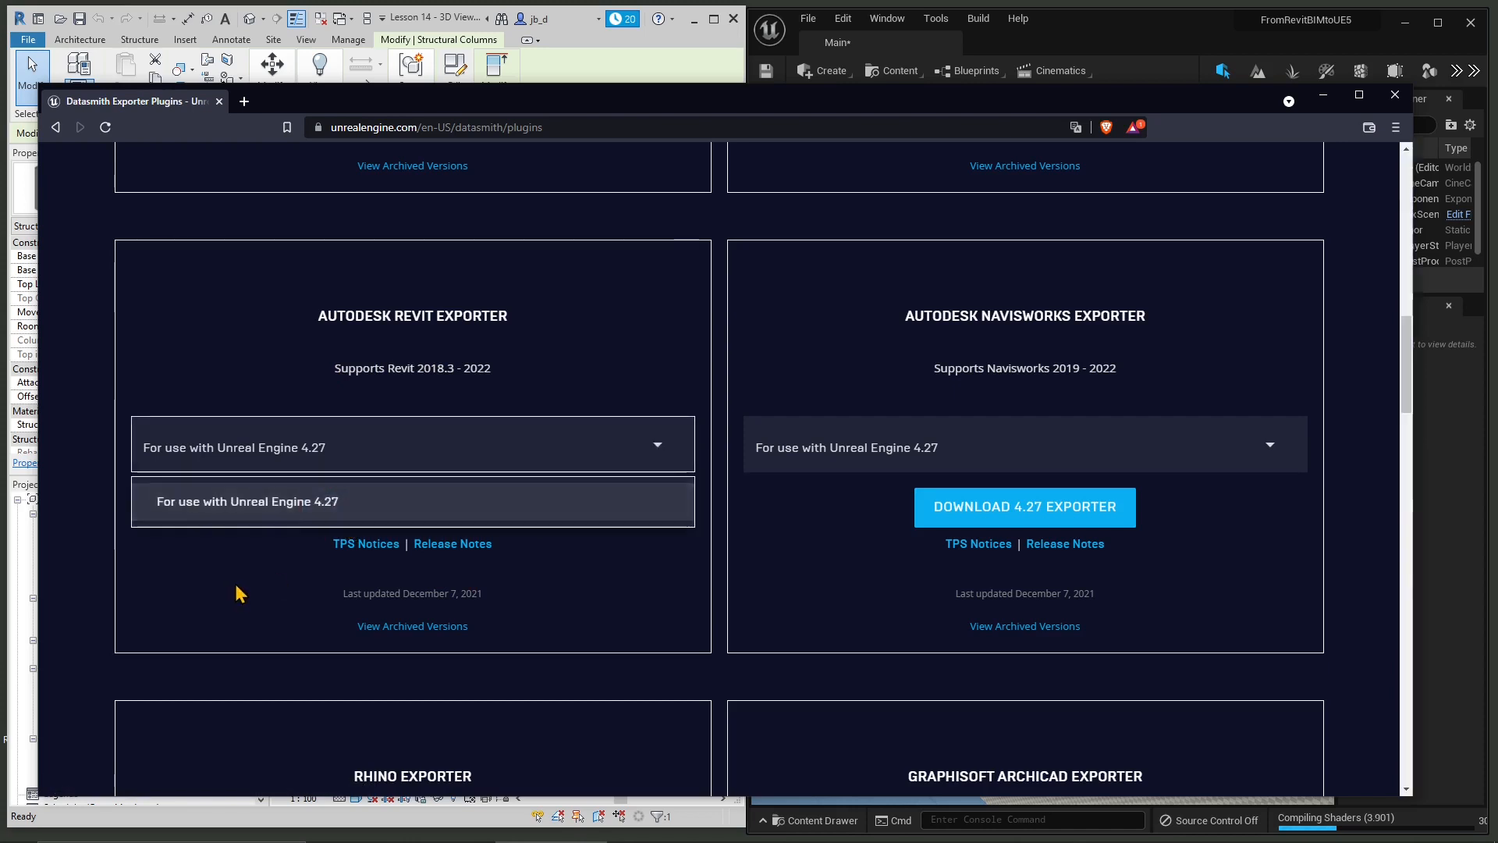
pyautogui.click(245, 499)
pyautogui.click(343, 460)
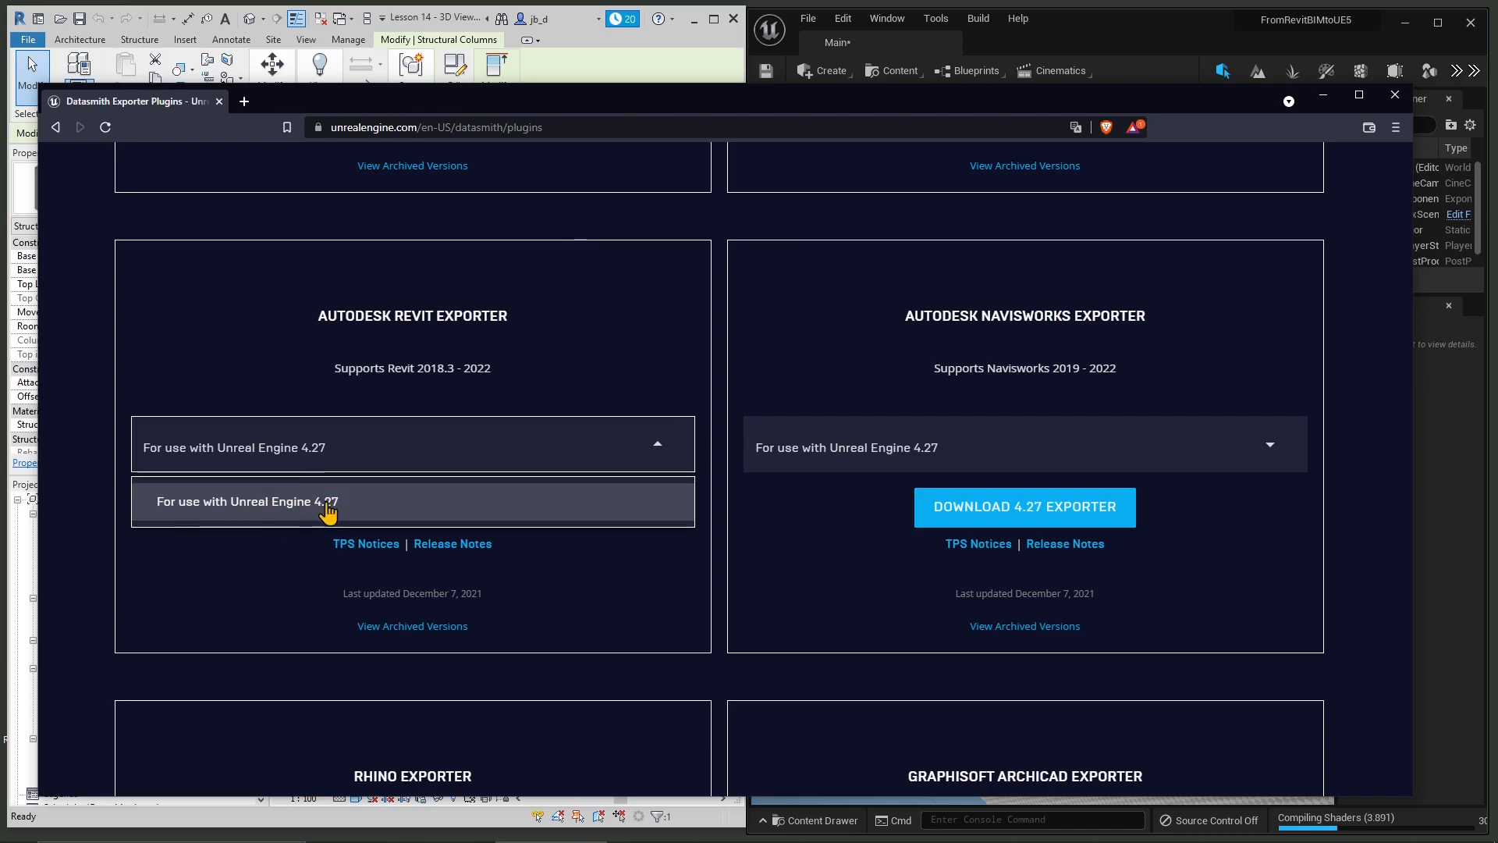
pyautogui.click(278, 560)
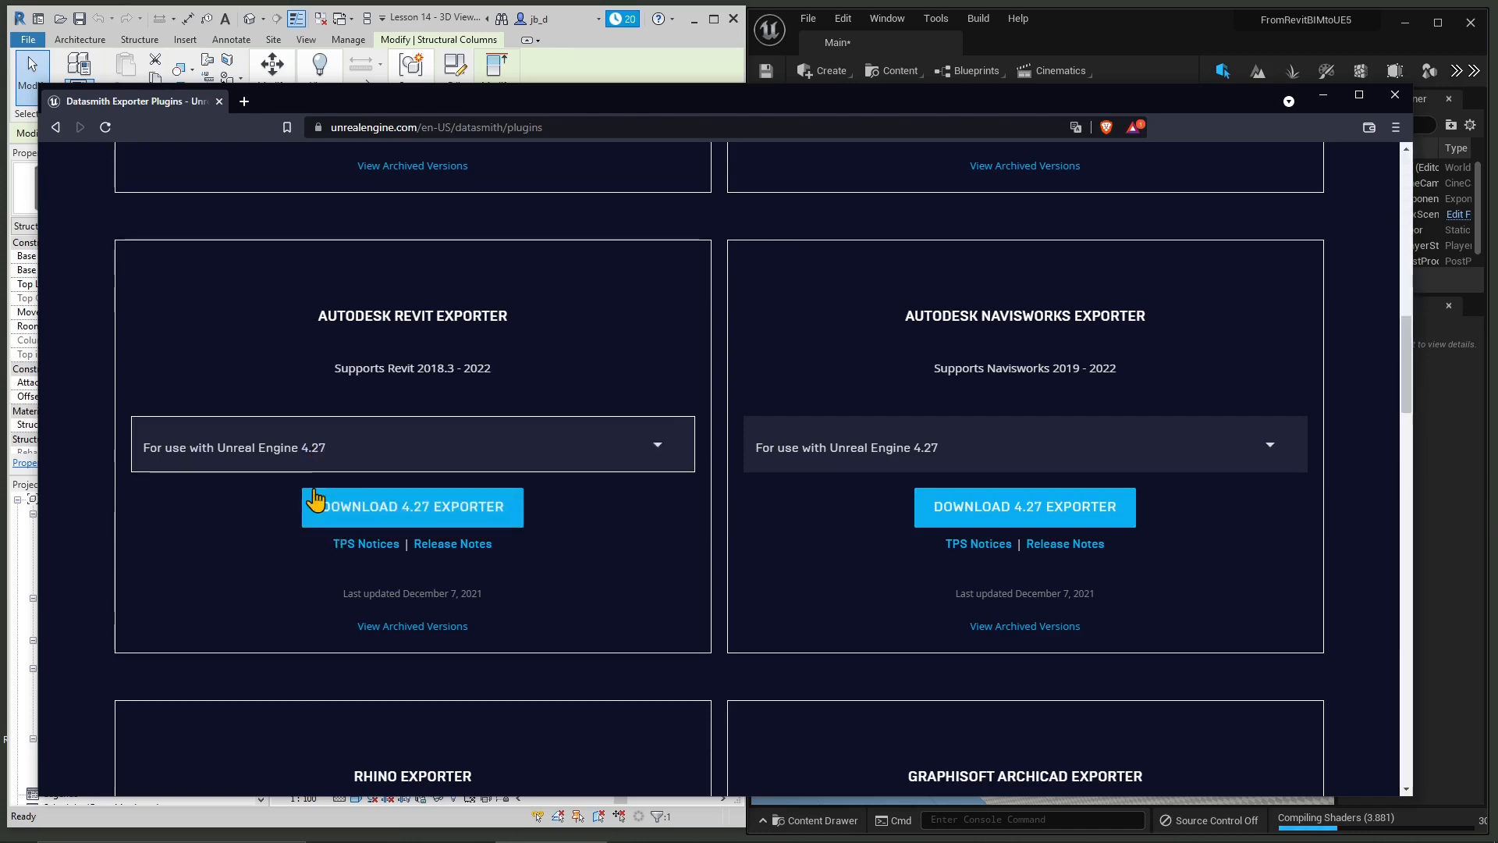